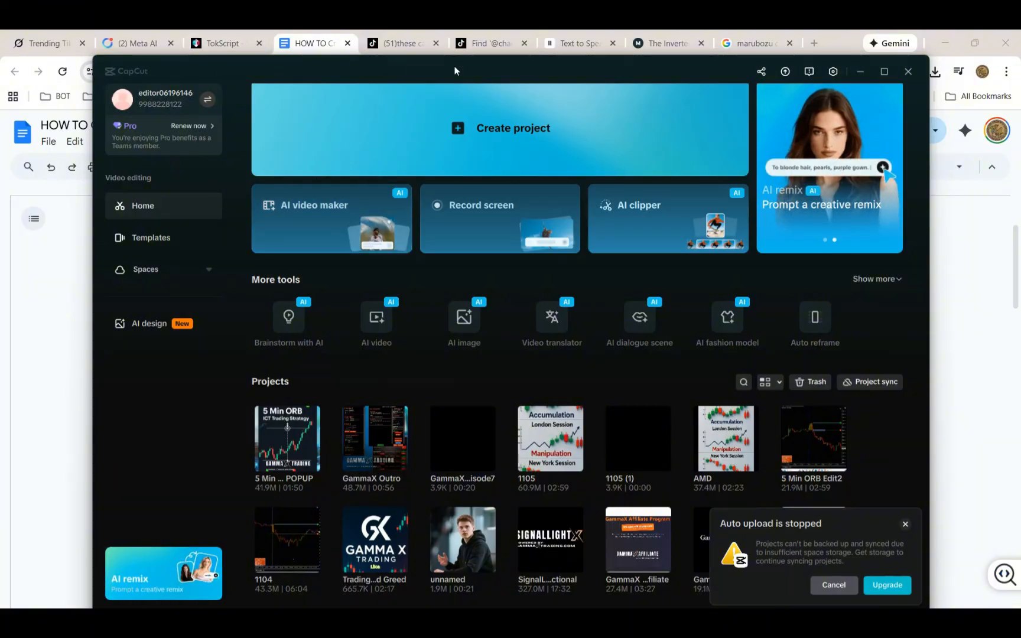
# Minimize the CapCut window and return to the top of the how-to instructions document
pyautogui.click(859, 72)
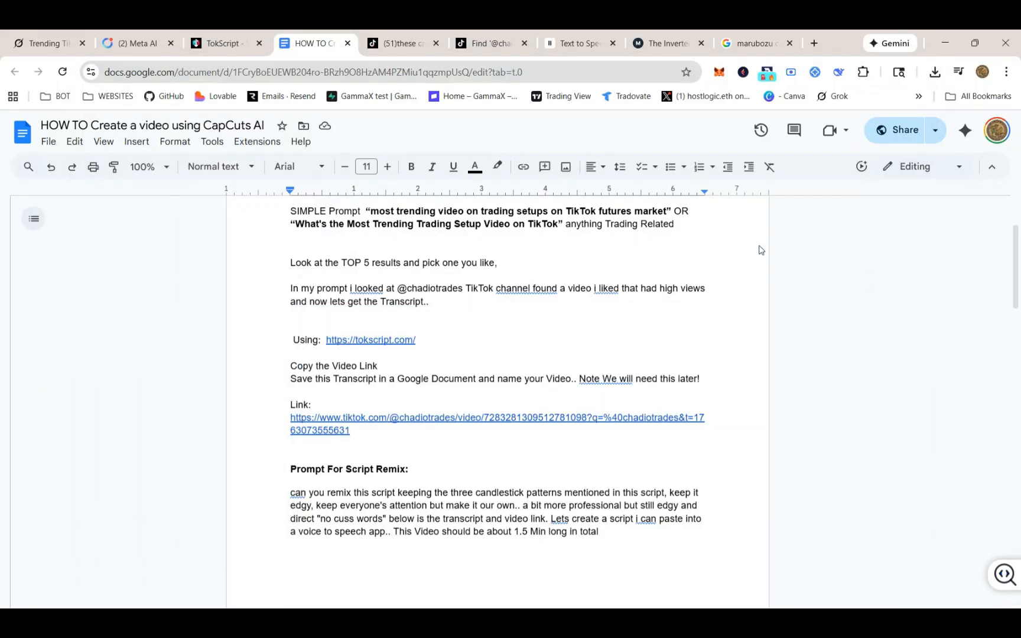
pyautogui.scroll(2, 574, 318)
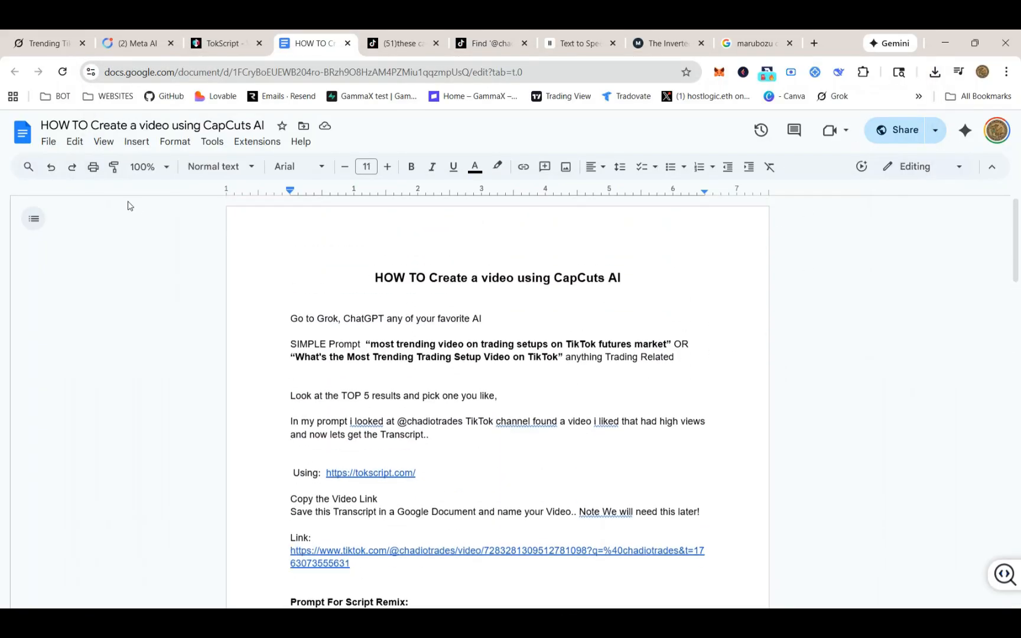
# Review Grok's table of the top trending TikTok futures-trading accounts
pyautogui.click(47, 45)
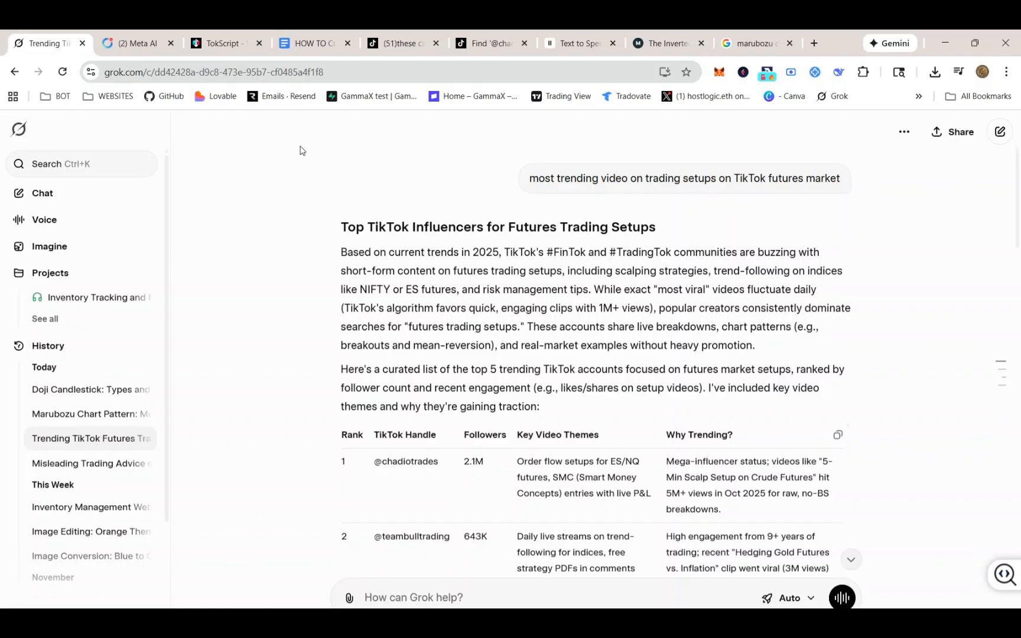
pyautogui.scroll(-2, 407, 408)
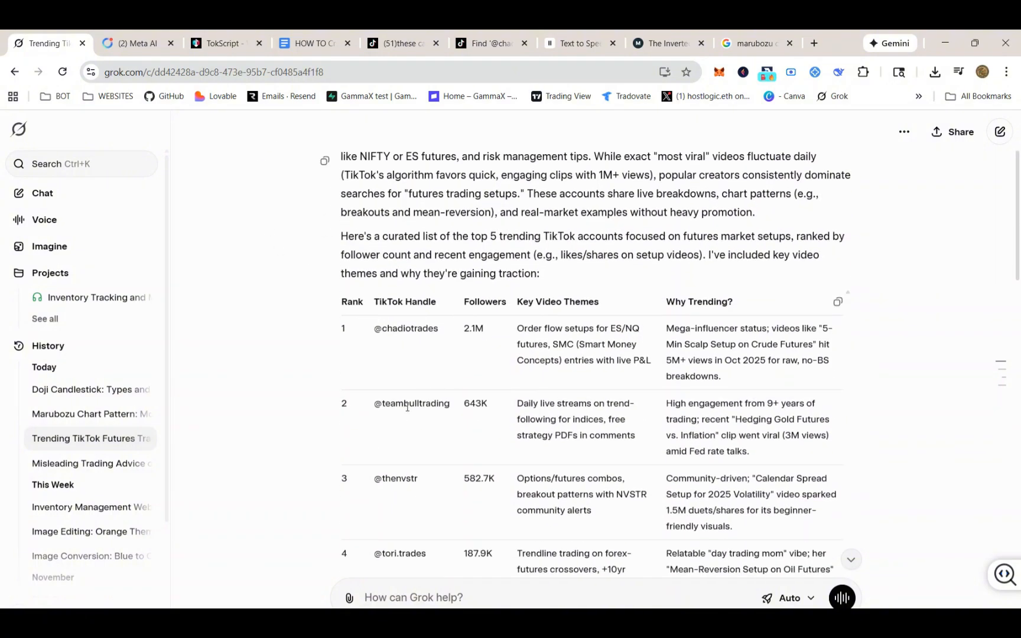
pyautogui.scroll(-3, 381, 393)
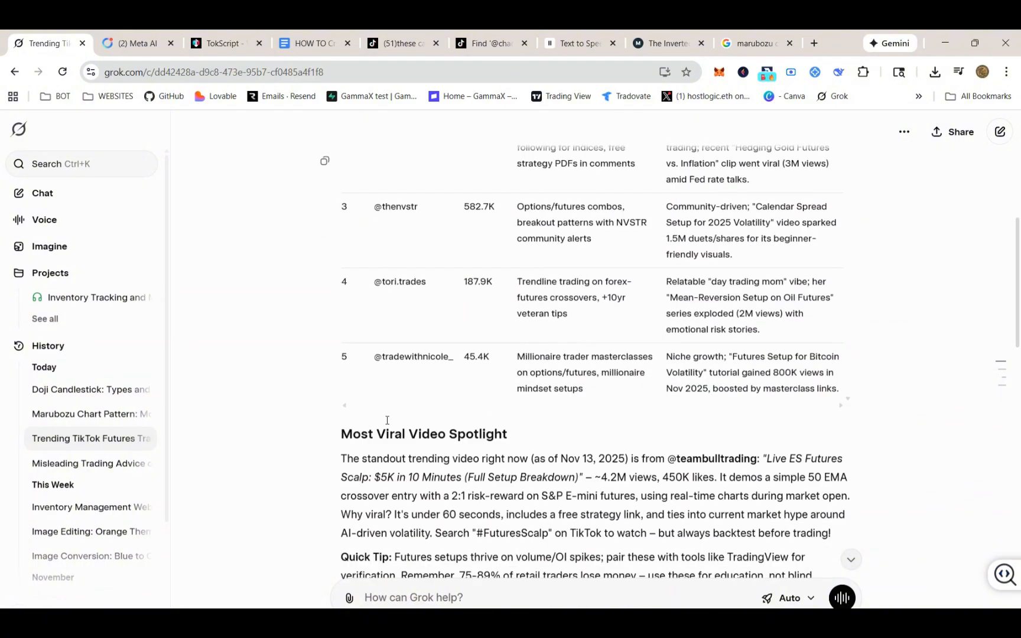
pyautogui.scroll(3, 392, 402)
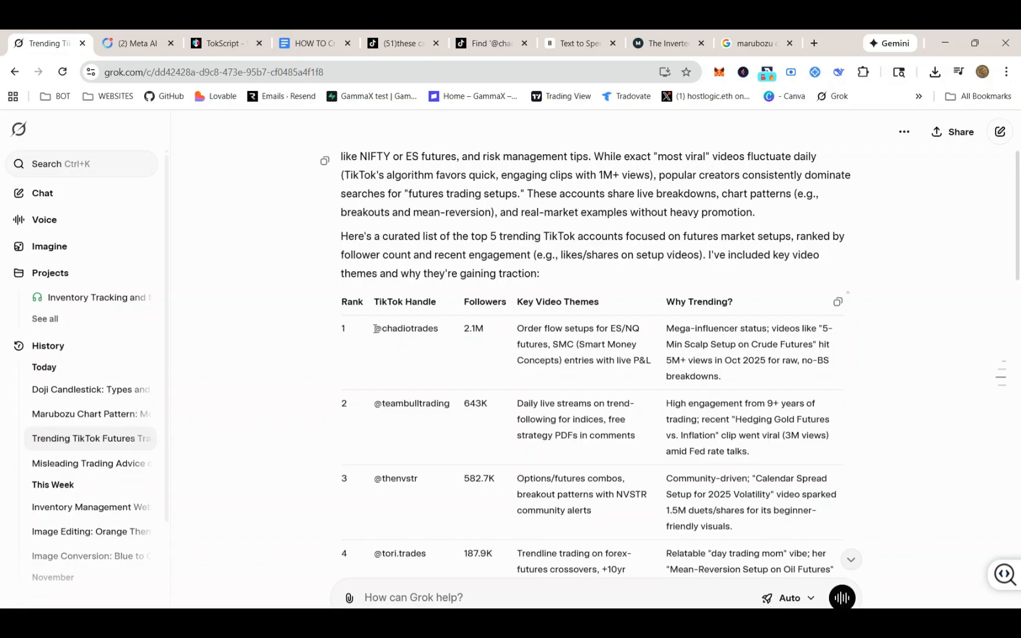
# Switch to the TikTok tab and go back to the chadiotrades search results
pyautogui.click(410, 51)
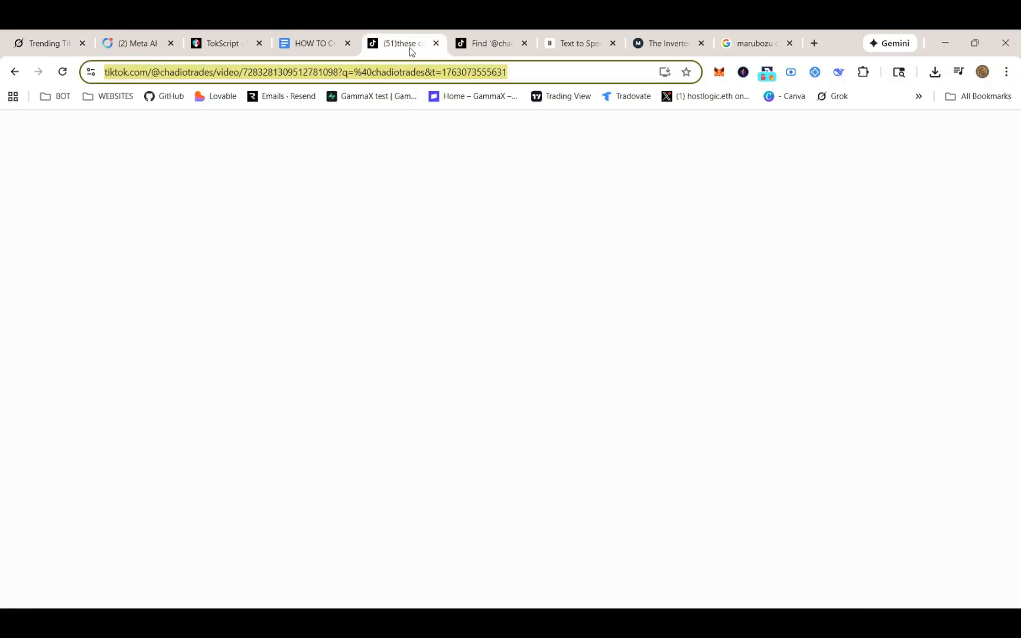
pyautogui.click(16, 72)
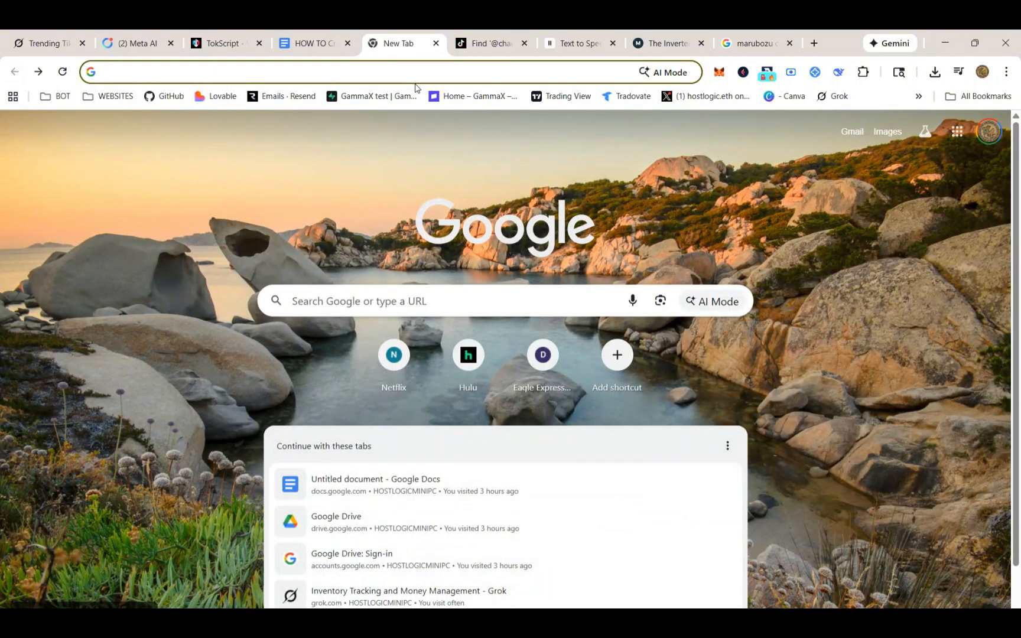
pyautogui.click(480, 44)
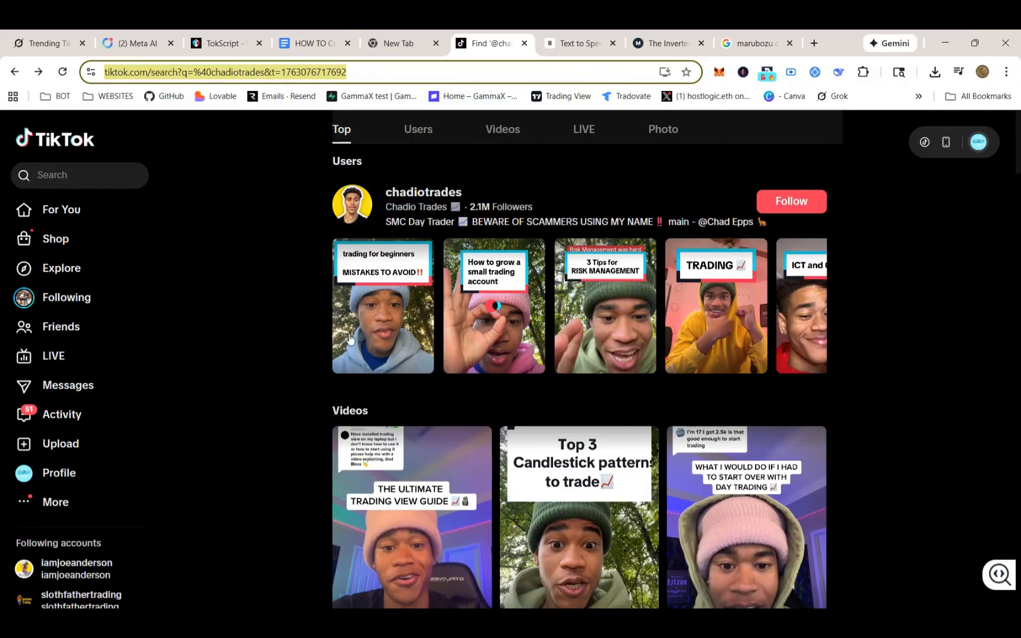
# Browse the chadiotrades video results to find a high-view video
pyautogui.scroll(-6, 520, 407)
pyautogui.scroll(4, 520, 407)
pyautogui.scroll(3, 520, 407)
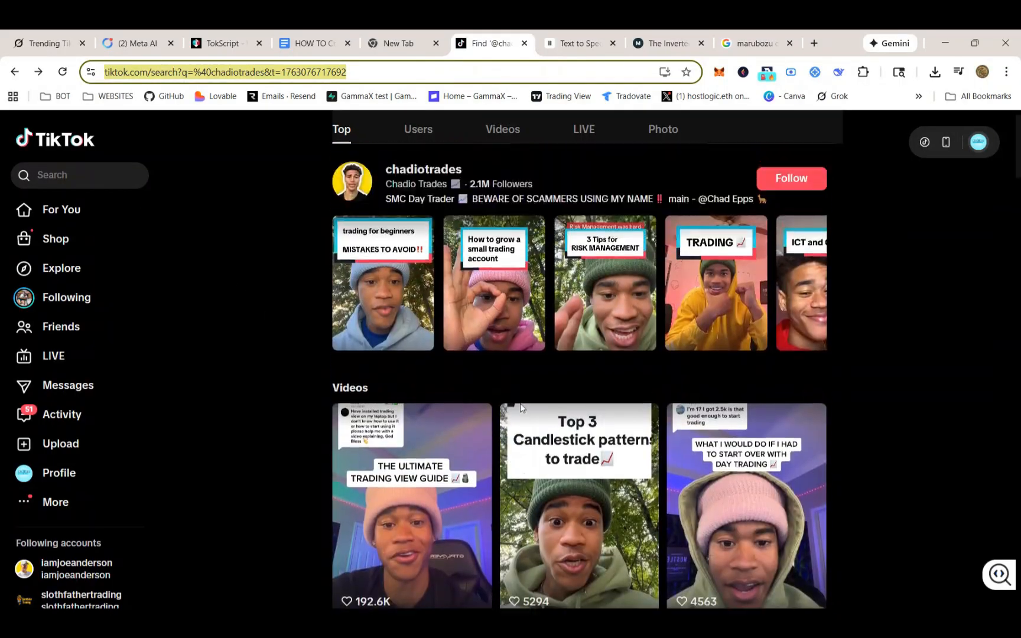
pyautogui.scroll(-6, 511, 399)
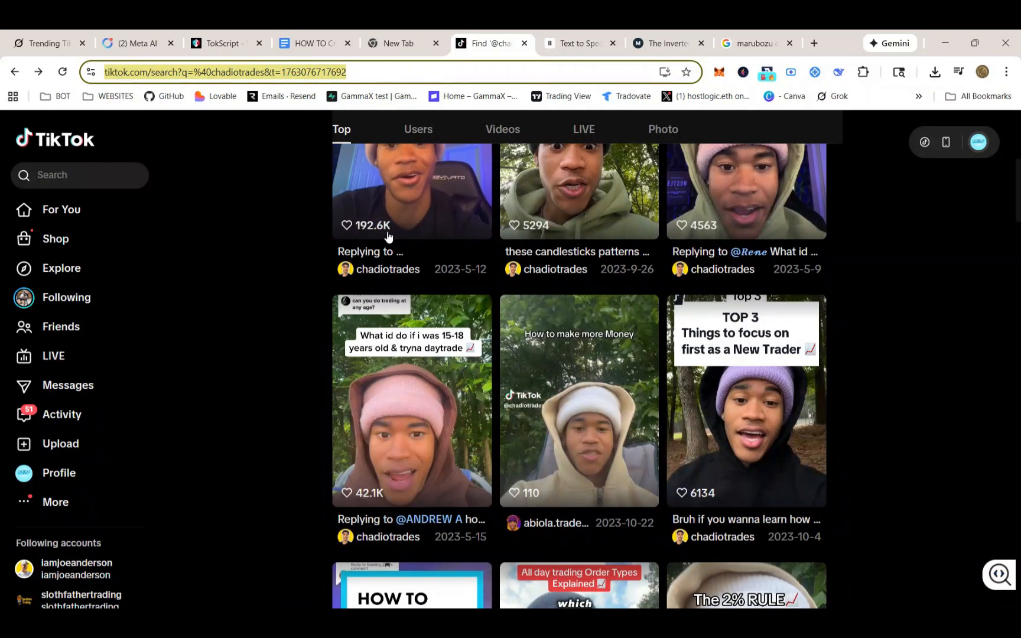
pyautogui.scroll(-10, 485, 414)
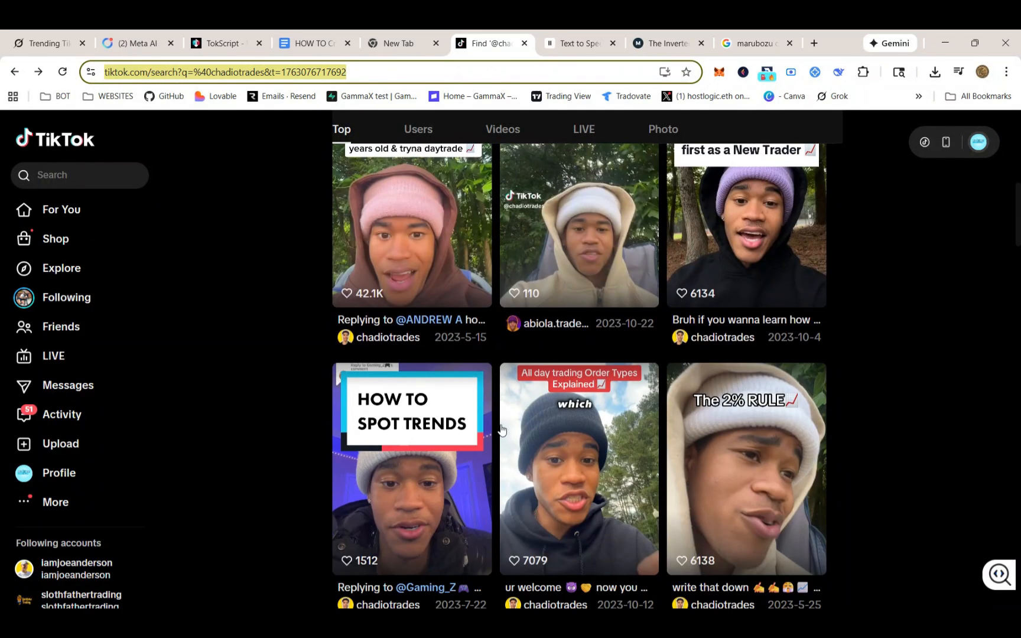
pyautogui.scroll(-12, 486, 418)
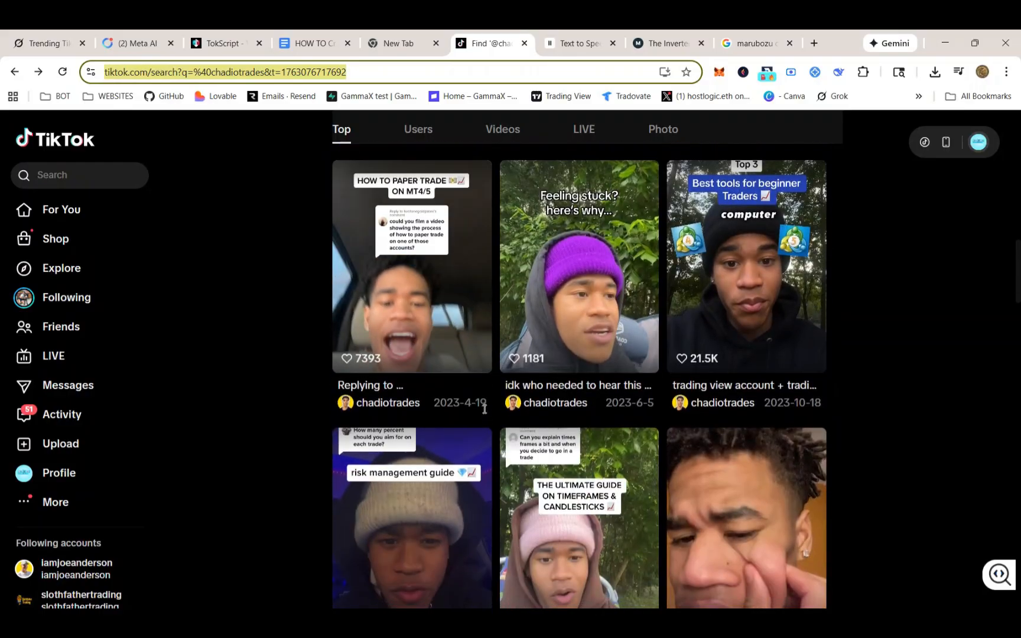
pyautogui.scroll(11, 604, 404)
pyautogui.scroll(12, 595, 383)
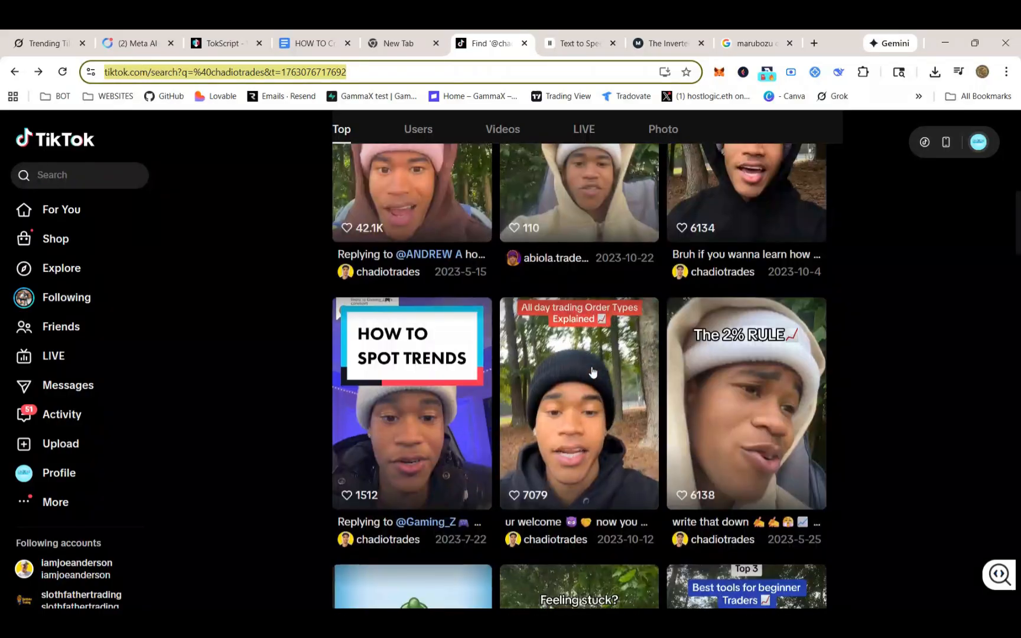
pyautogui.scroll(-2, 587, 350)
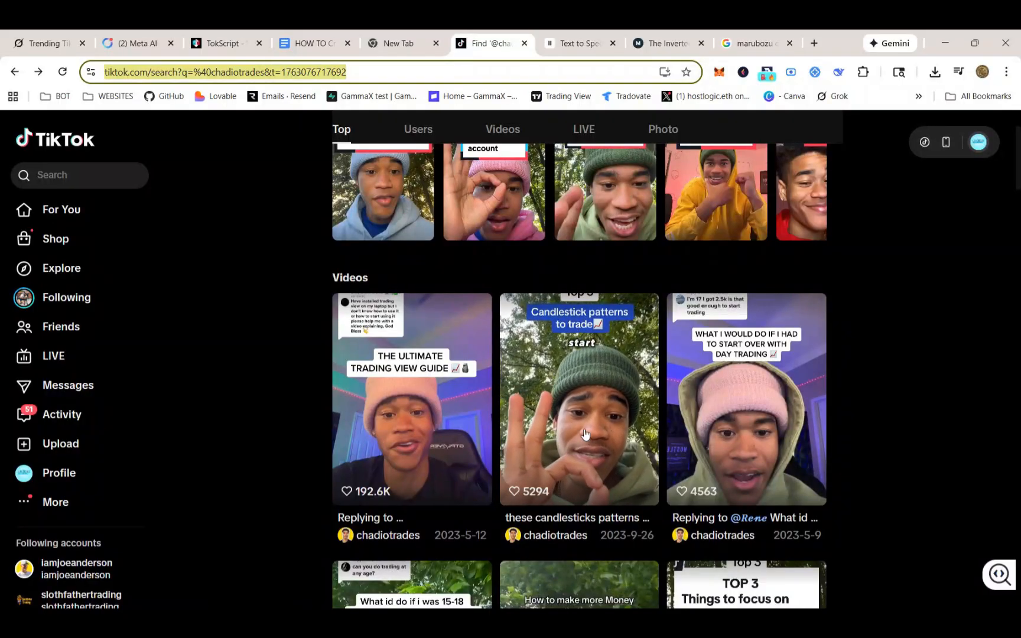
pyautogui.scroll(-2, 203, 378)
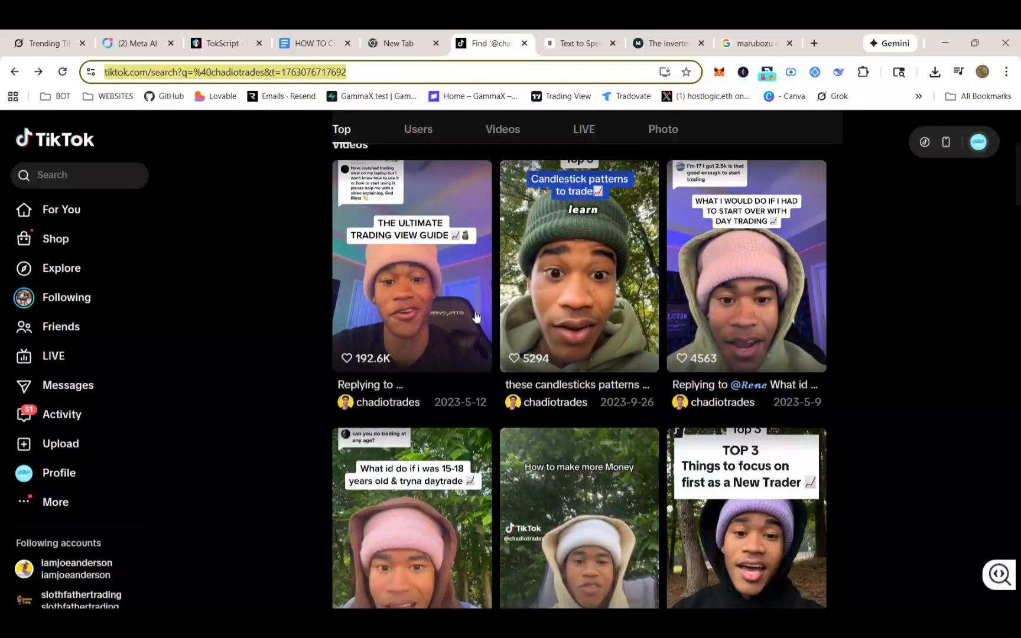
# Open the "Top 3 Candlestick patterns to trade" video and pause it
pyautogui.click(512, 357)
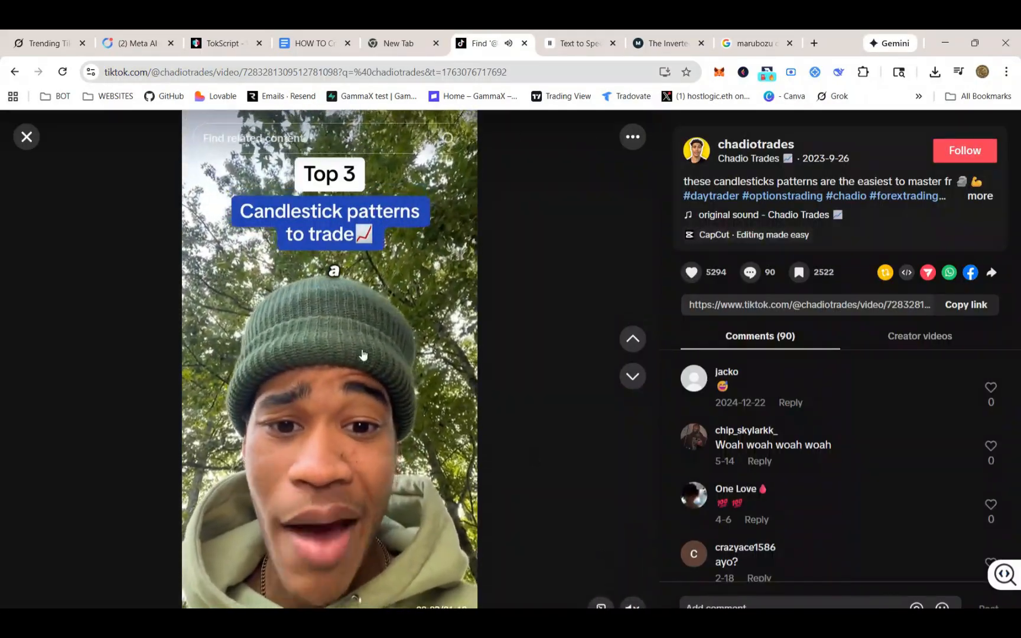
pyautogui.click(355, 360)
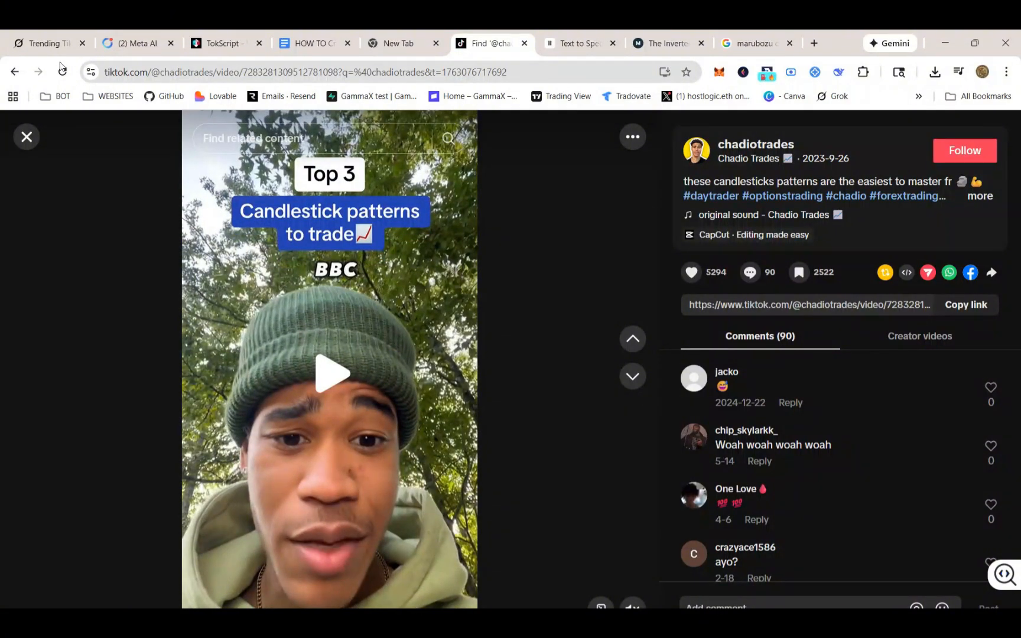
# Return to the Grok chat and scroll through its video recommendations
pyautogui.click(52, 45)
pyautogui.scroll(-3, 438, 353)
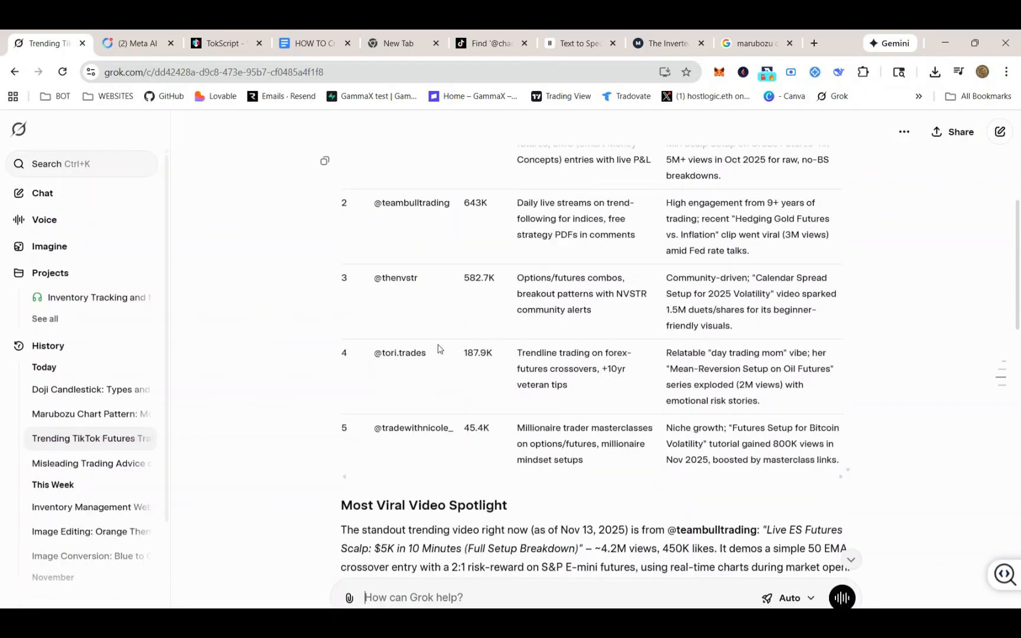
pyautogui.scroll(-5, 438, 349)
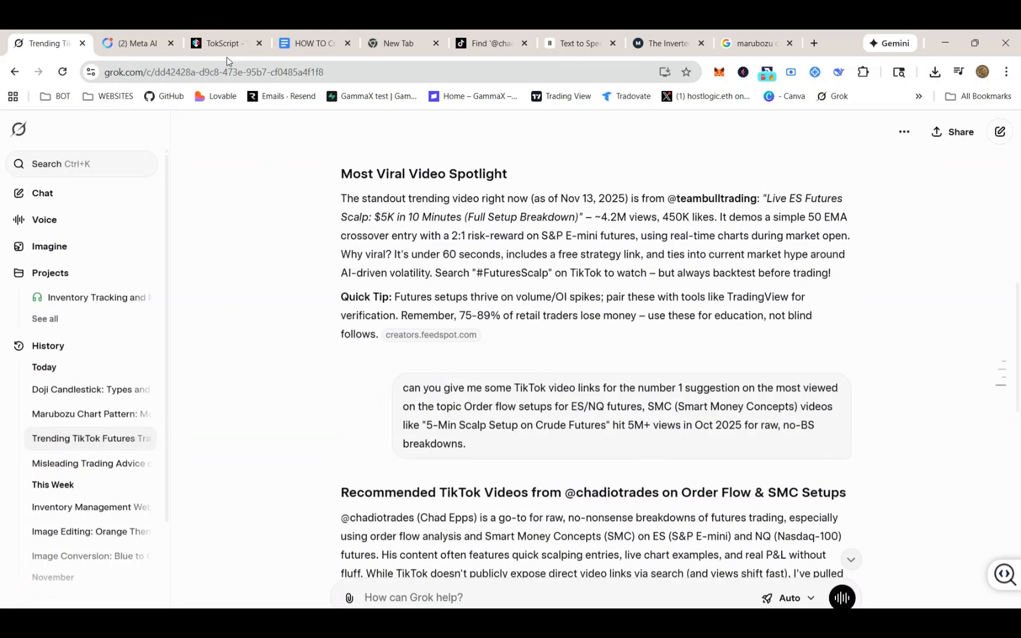
# Select the candlestick video's link in the TikTok tab's address bar
pyautogui.click(483, 52)
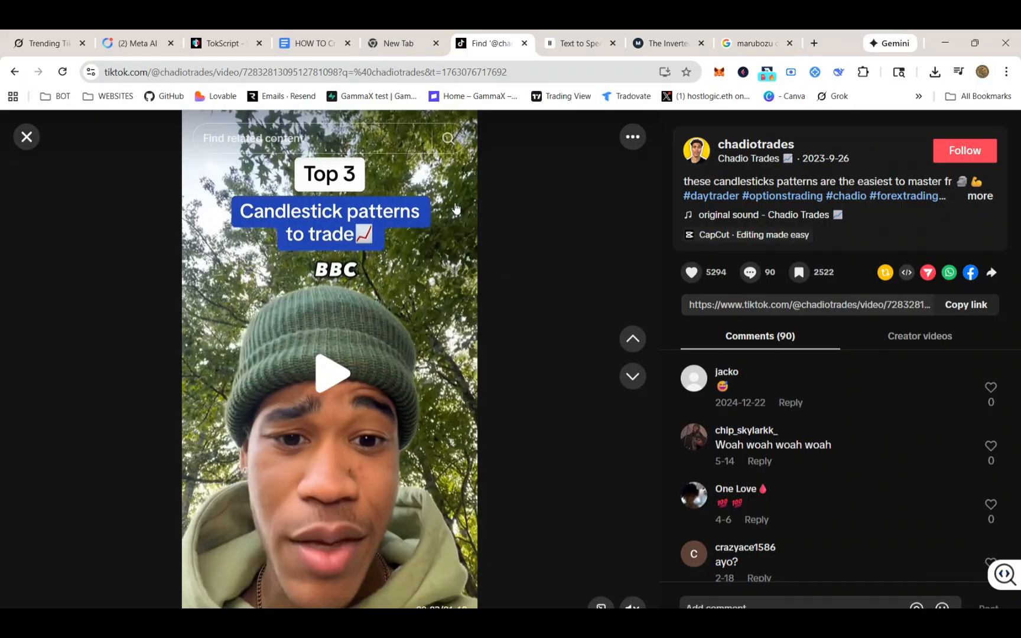
pyautogui.click(500, 70)
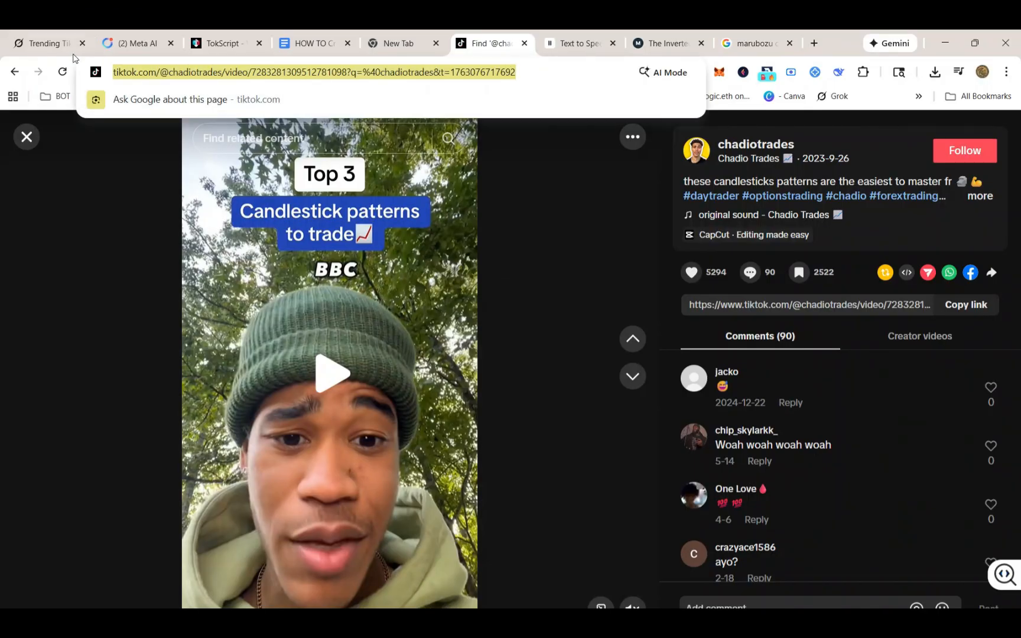
# Check the video link saved in the how-to document
pyautogui.click(214, 43)
pyautogui.click(318, 48)
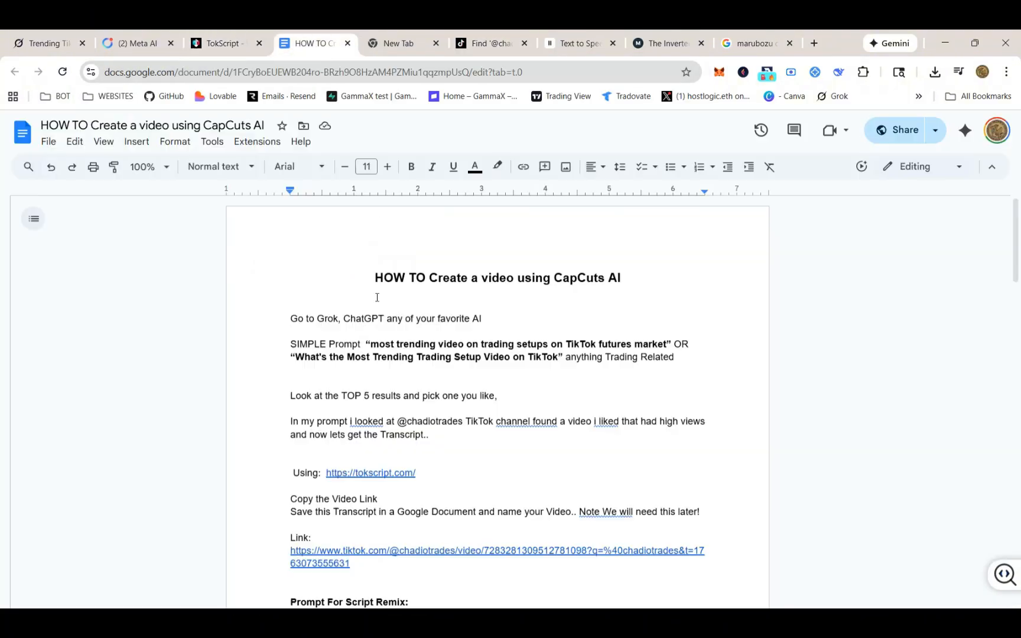
pyautogui.scroll(-2, 328, 523)
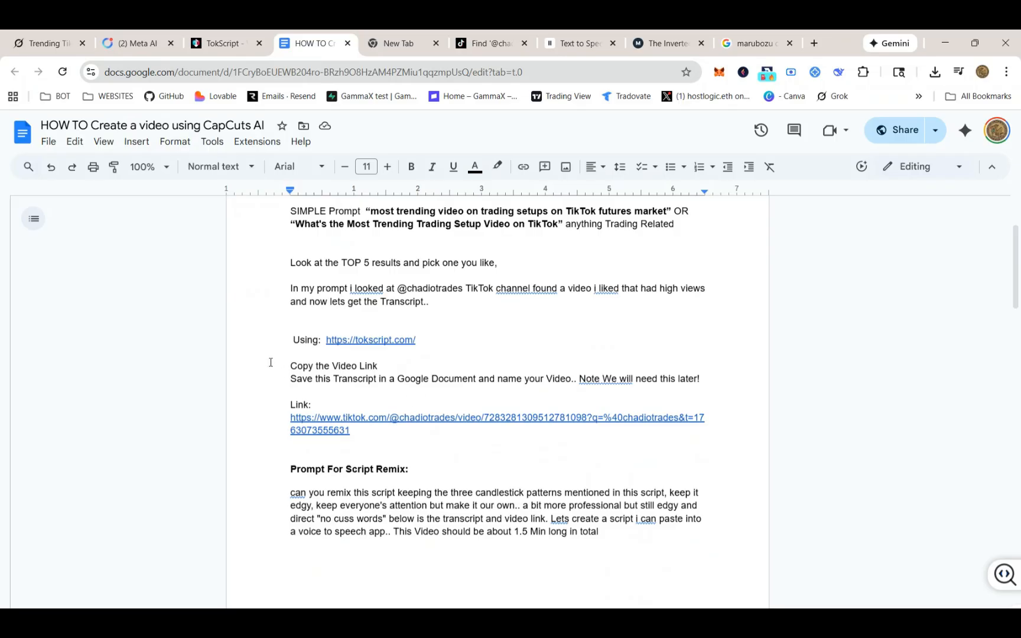
# Read through the generated transcript of the candlestick video on TokScript
pyautogui.click(225, 47)
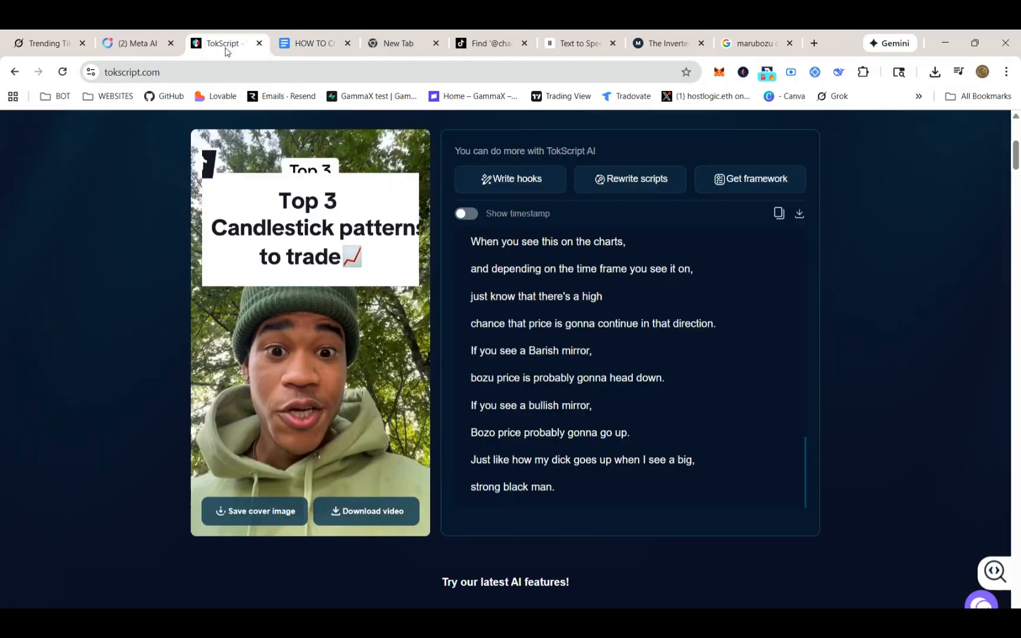
pyautogui.scroll(1, 301, 165)
pyautogui.scroll(3, 311, 182)
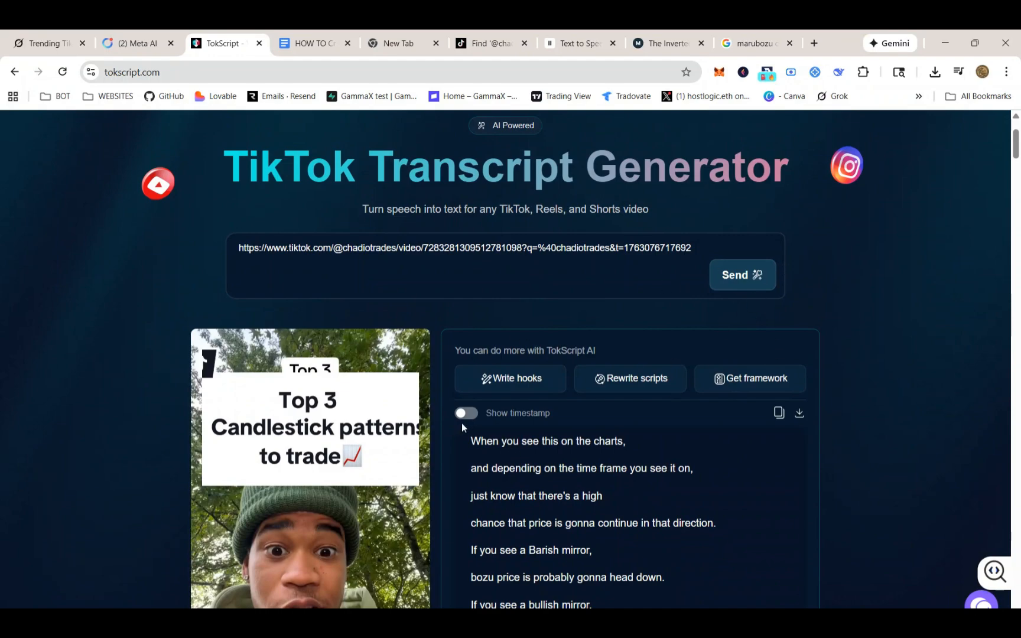
pyautogui.scroll(-3, 650, 449)
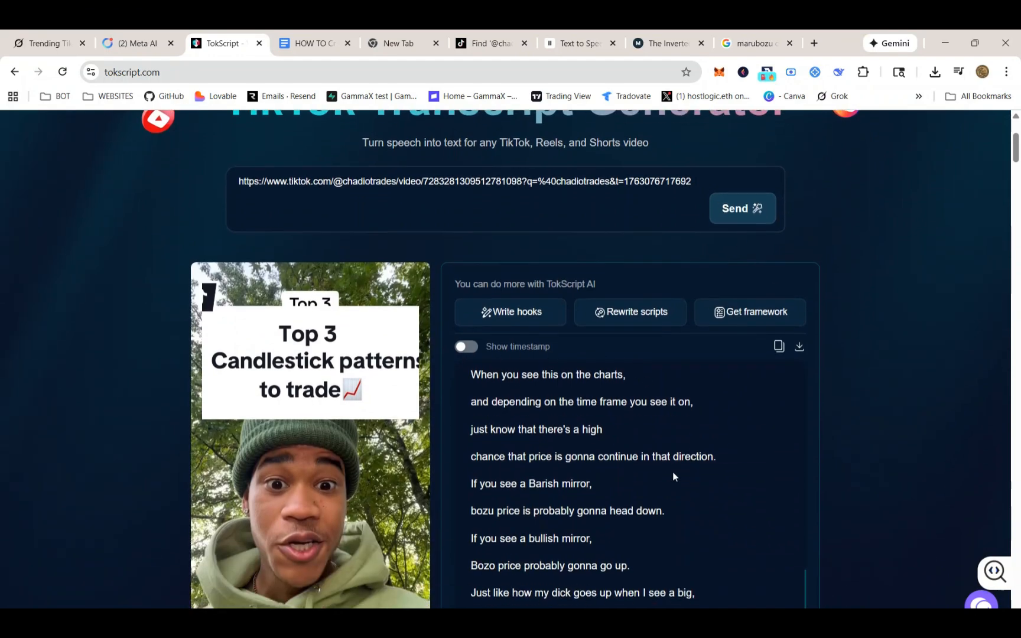
pyautogui.scroll(-2, 550, 427)
pyautogui.scroll(-2, 650, 331)
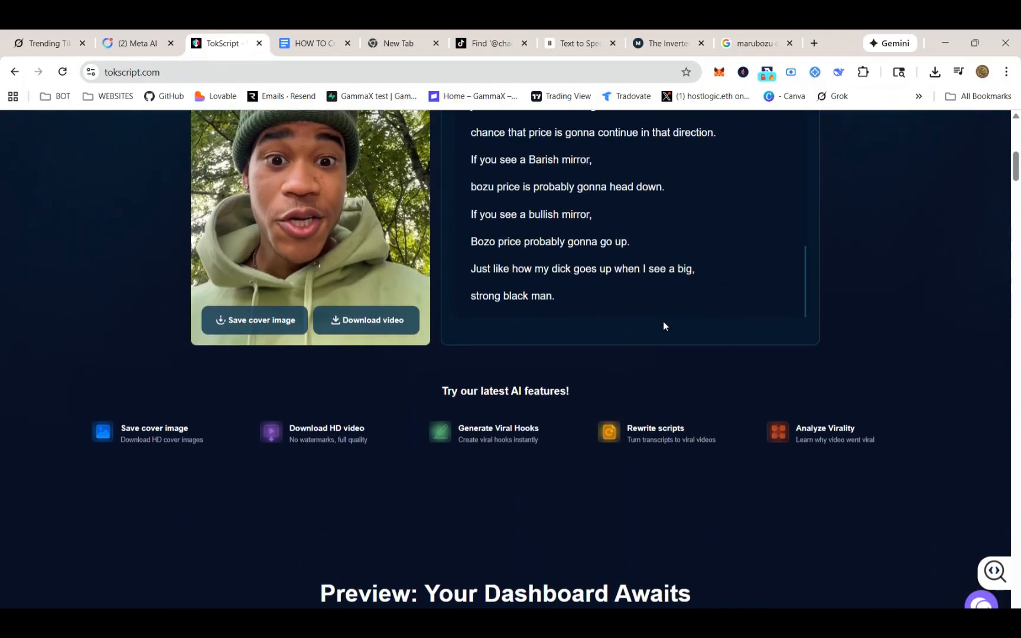
pyautogui.scroll(10, 711, 288)
pyautogui.scroll(4, 708, 294)
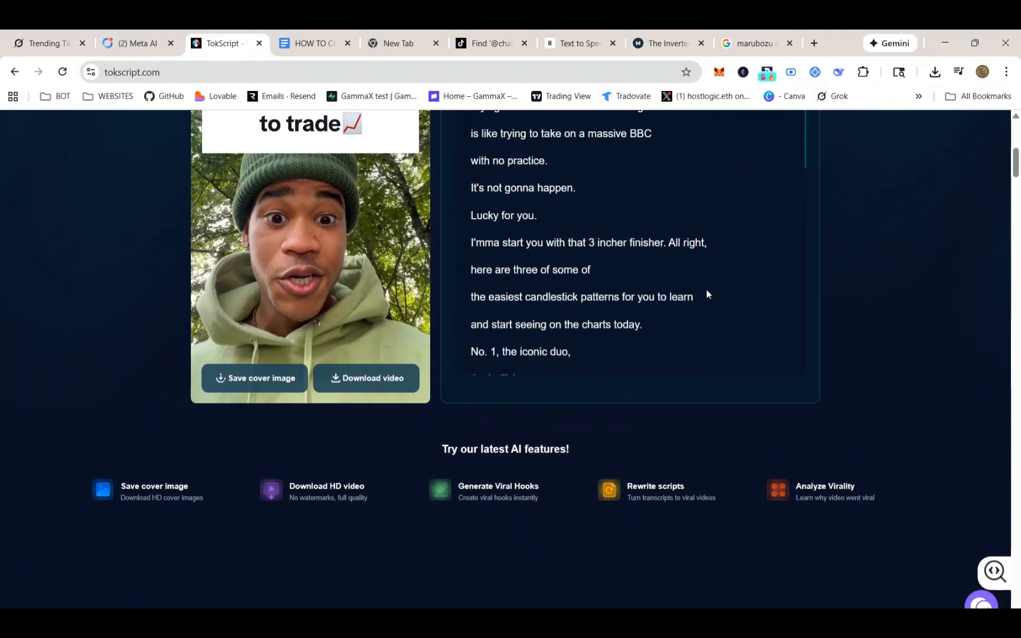
pyautogui.scroll(4, 846, 299)
pyautogui.scroll(2, 849, 301)
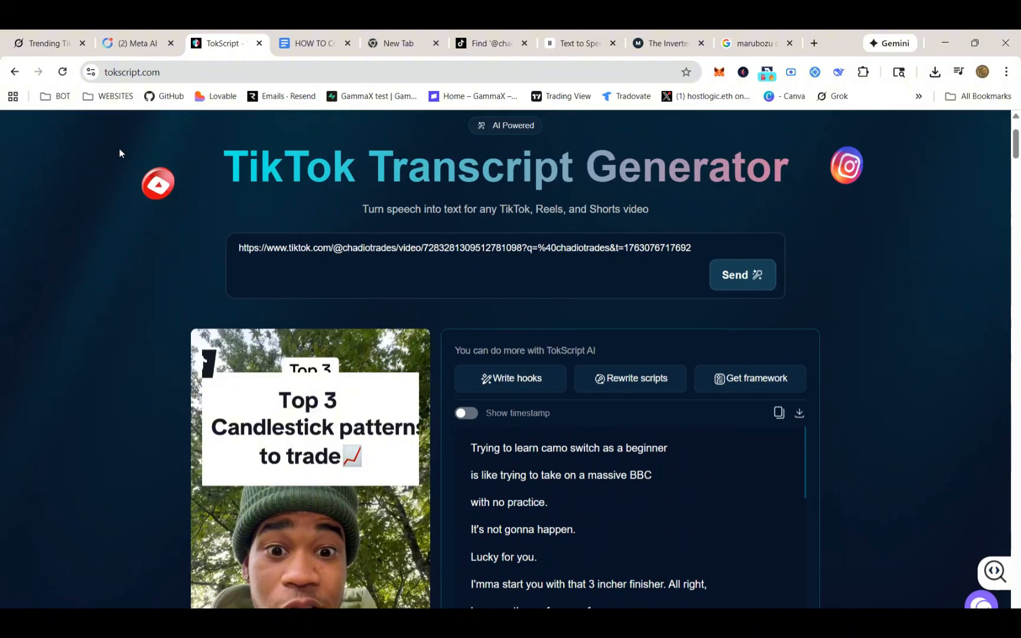
# Review the remixed TikTok script and outro text in the how-to document
pyautogui.click(44, 43)
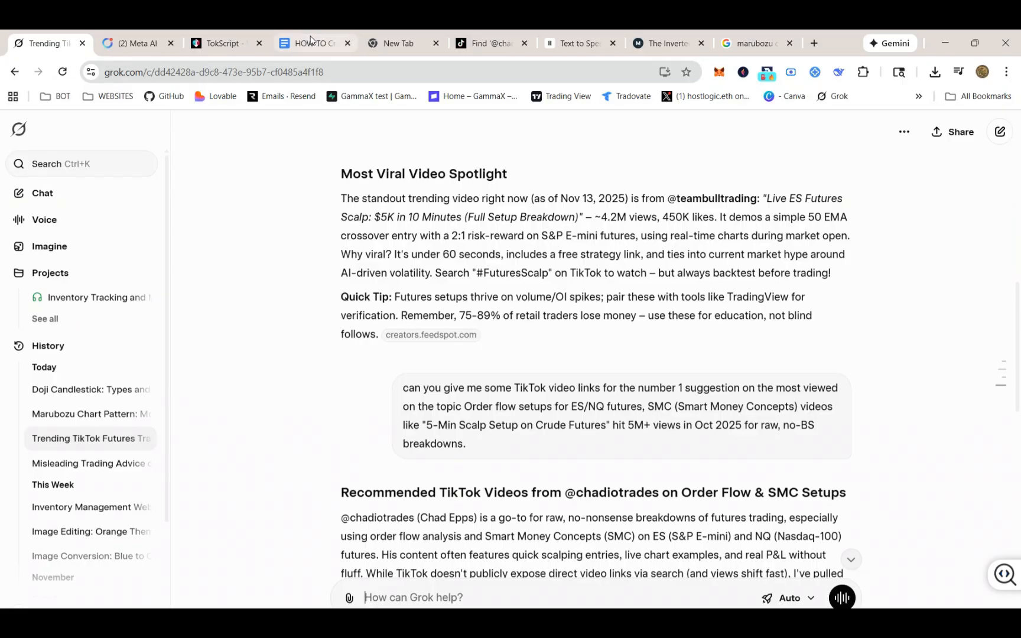
pyautogui.click(312, 40)
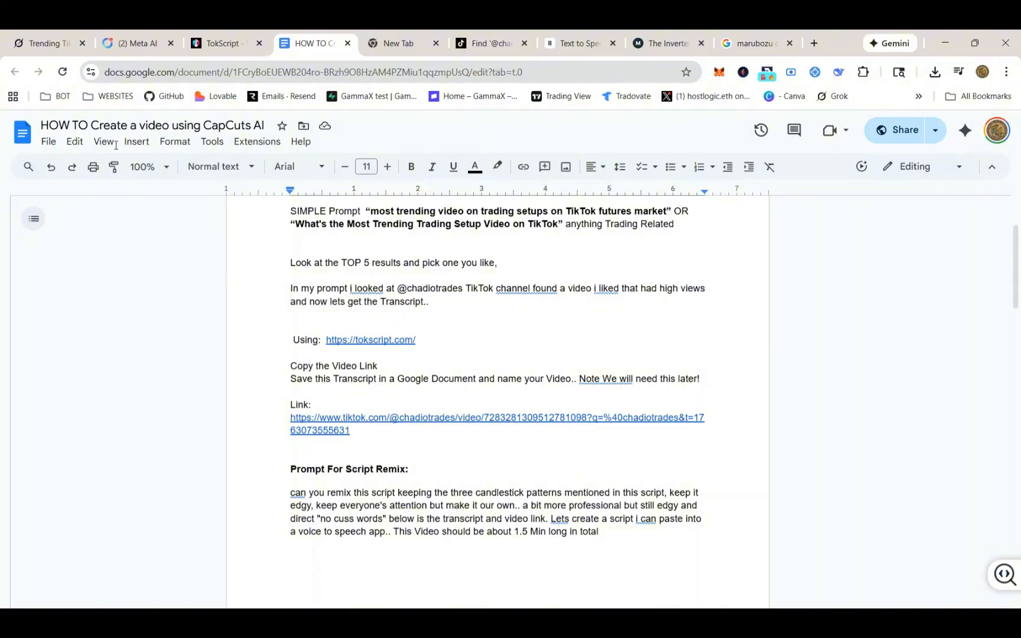
pyautogui.scroll(-5, 474, 368)
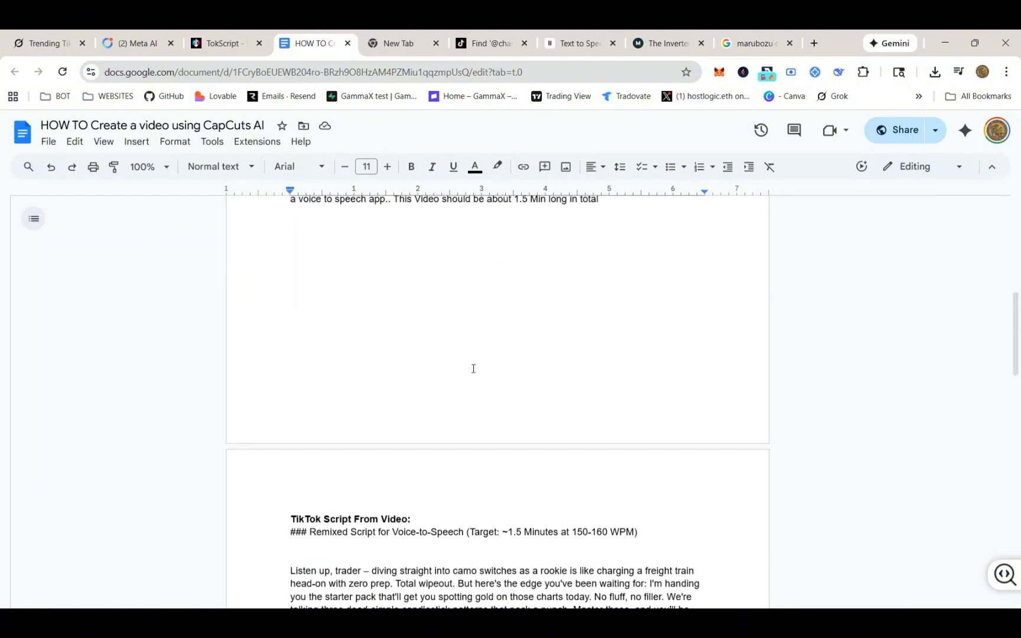
pyautogui.scroll(-4, 473, 368)
pyautogui.scroll(-3, 451, 302)
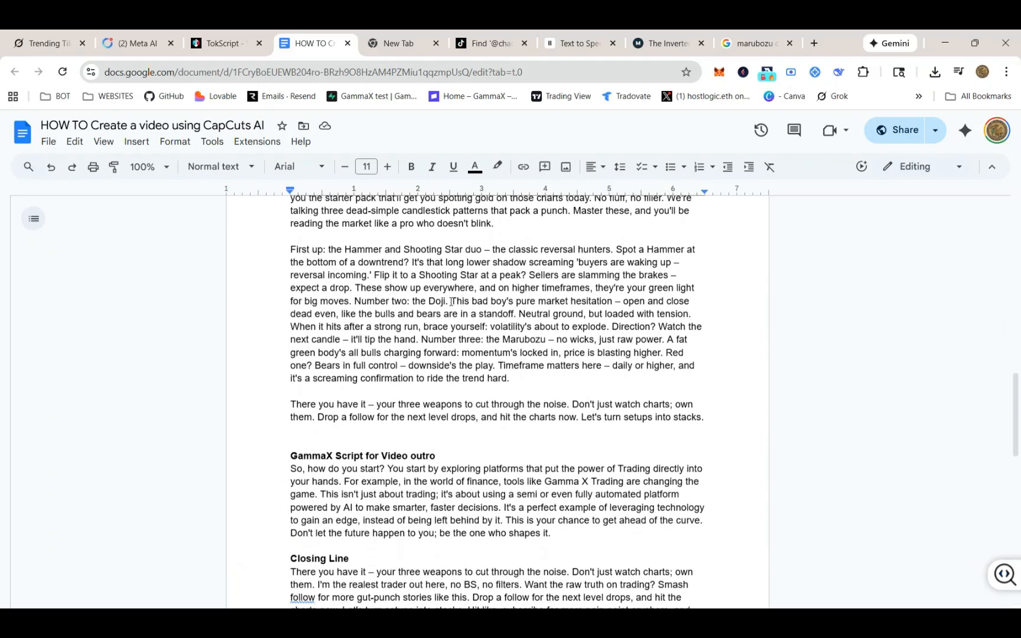
pyautogui.scroll(2, 450, 301)
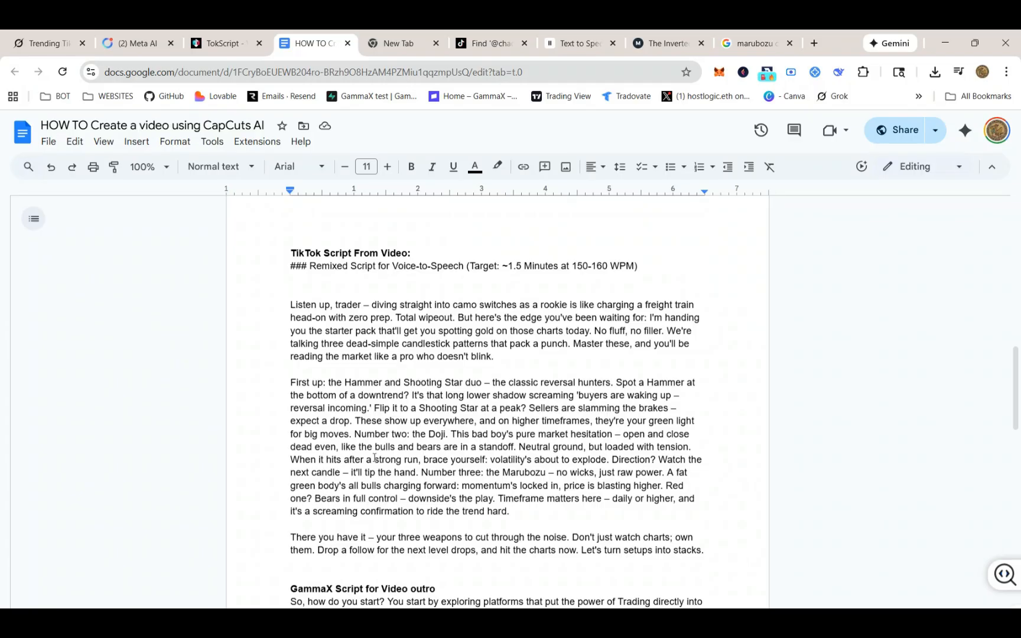
# Scroll through the remixed script, GammaX outro and closing line in the how-to document
pyautogui.scroll(-1, 441, 470)
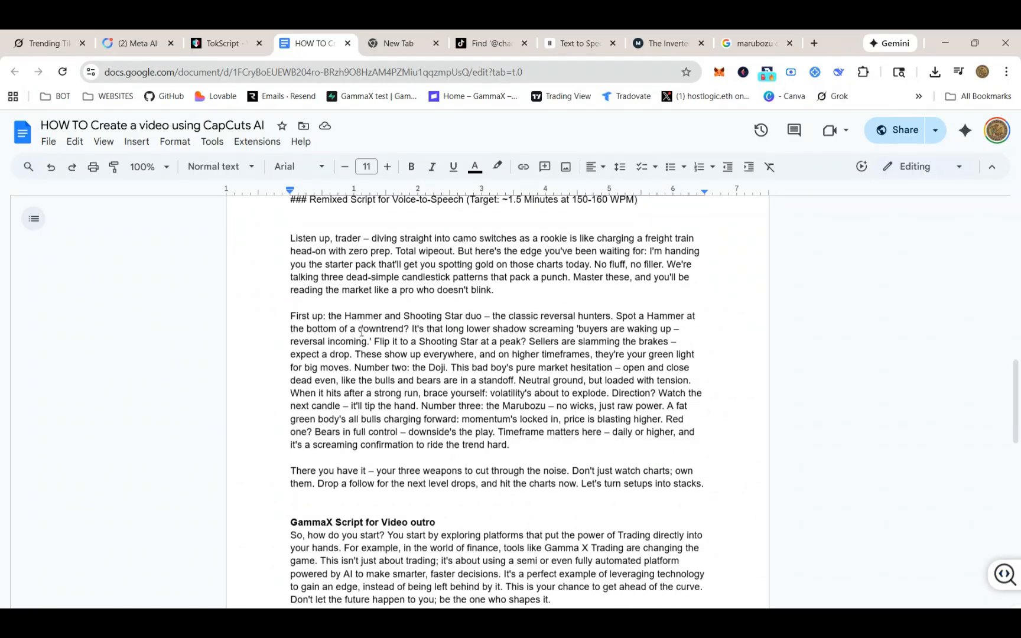
pyautogui.scroll(-1, 496, 417)
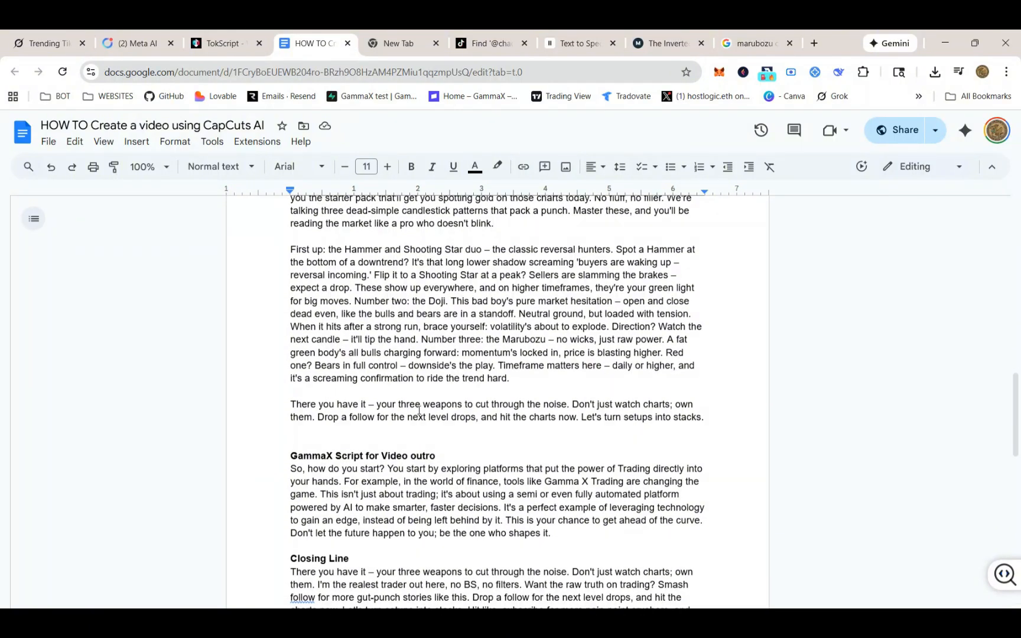
pyautogui.scroll(-1, 447, 399)
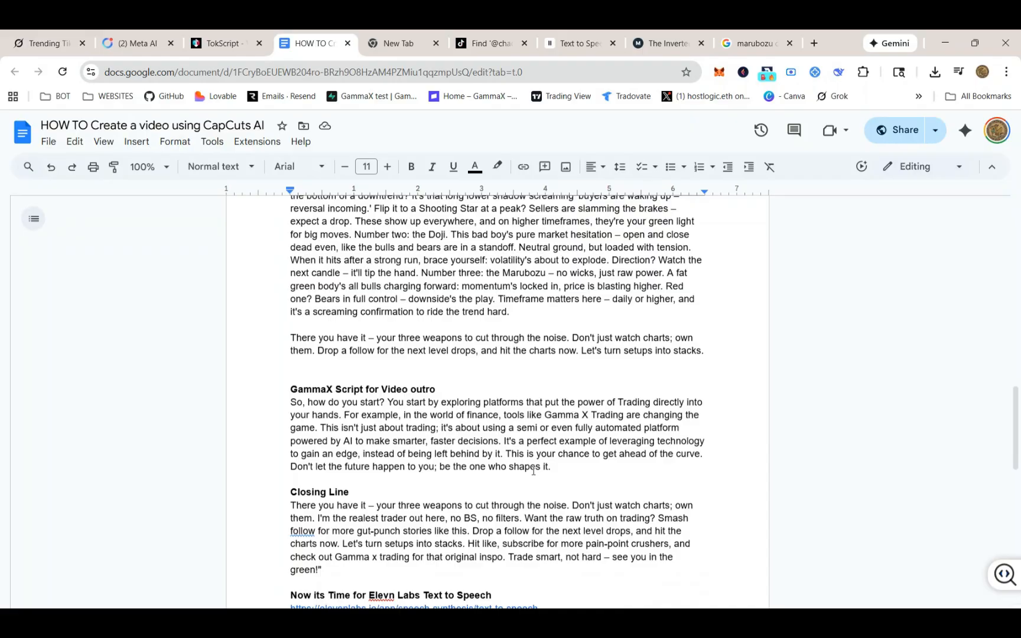
pyautogui.scroll(3, 518, 373)
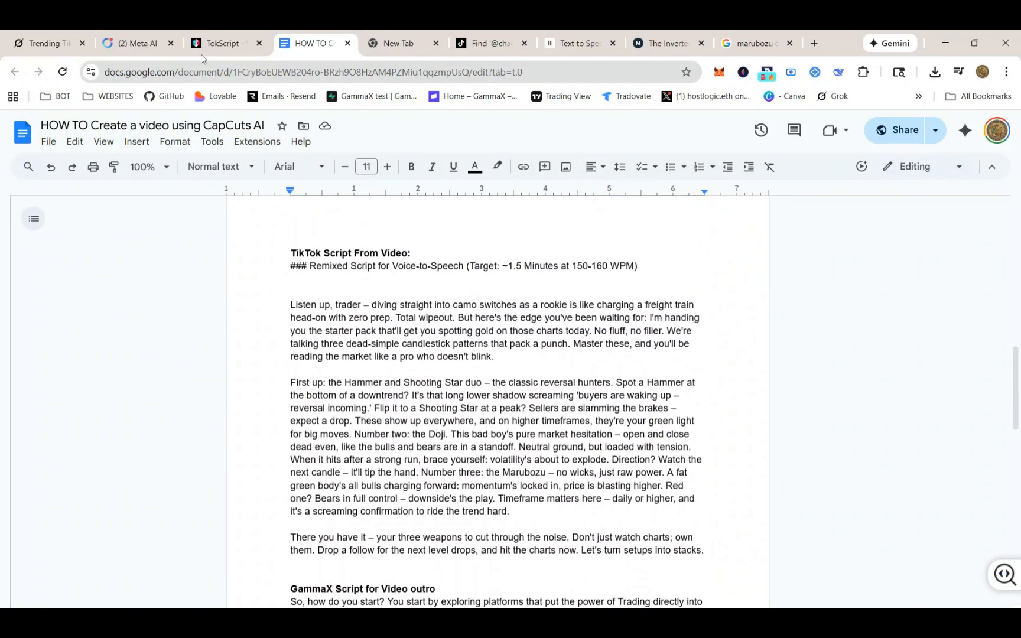
# Review Grok's list of trending TikTok futures trading accounts, then return to the how-to document
pyautogui.click(38, 43)
pyautogui.scroll(10, 531, 364)
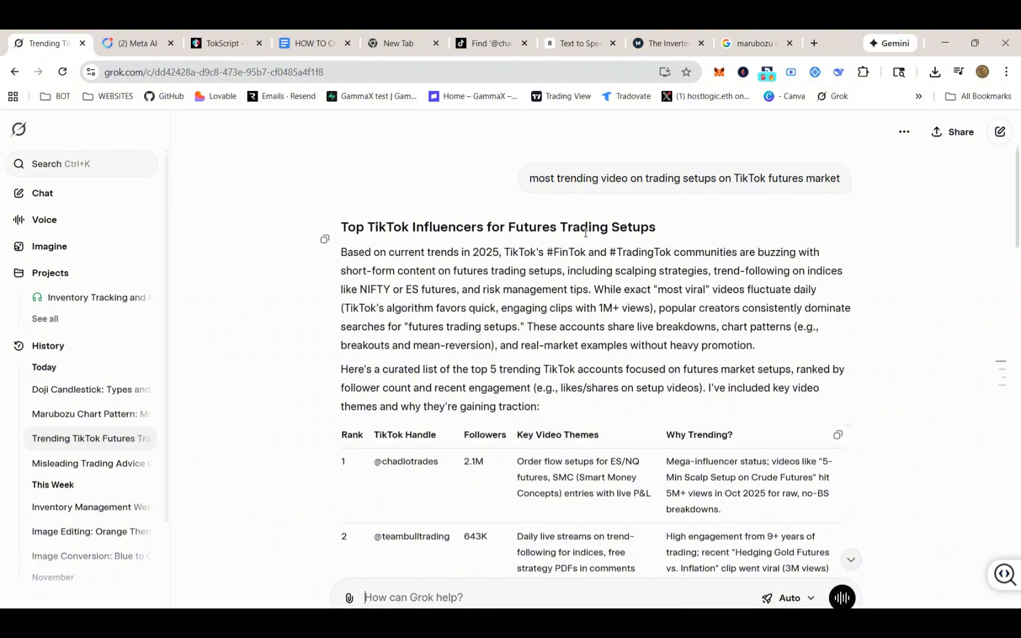
pyautogui.scroll(-3, 532, 424)
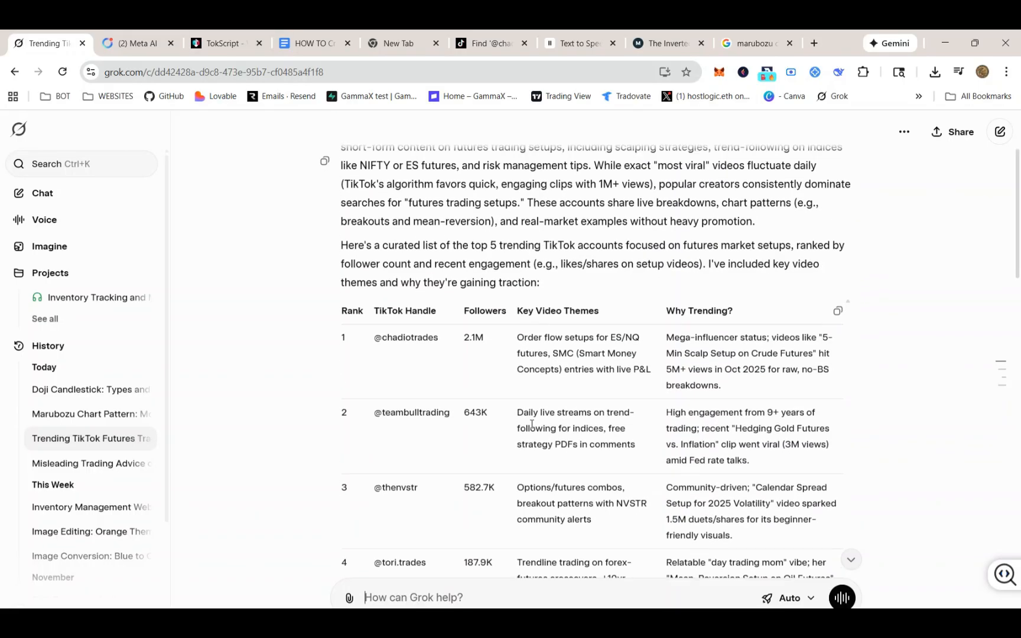
pyautogui.scroll(3, 532, 424)
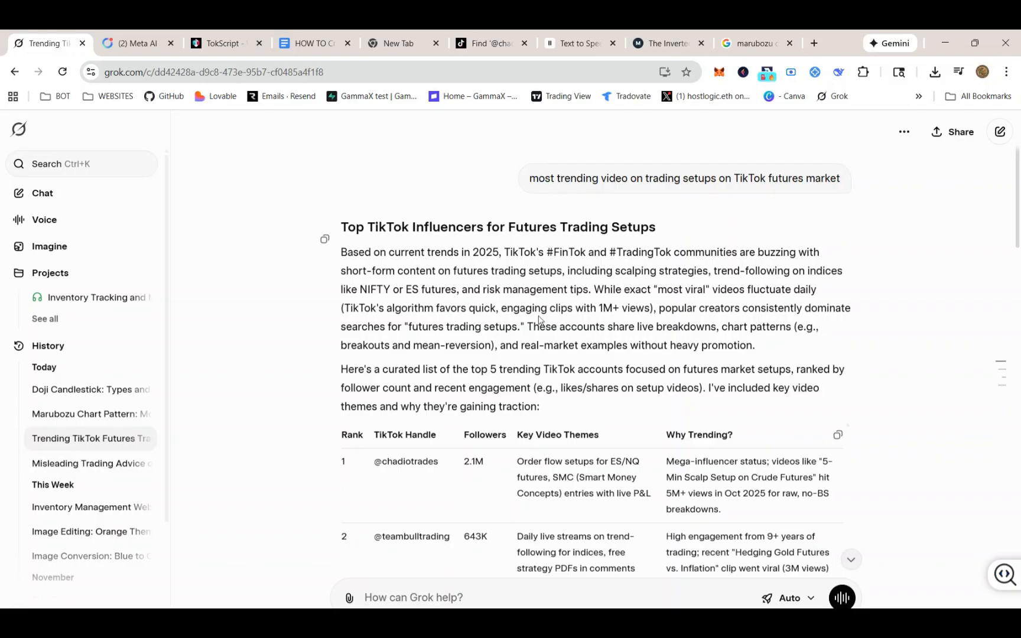
pyautogui.click(305, 47)
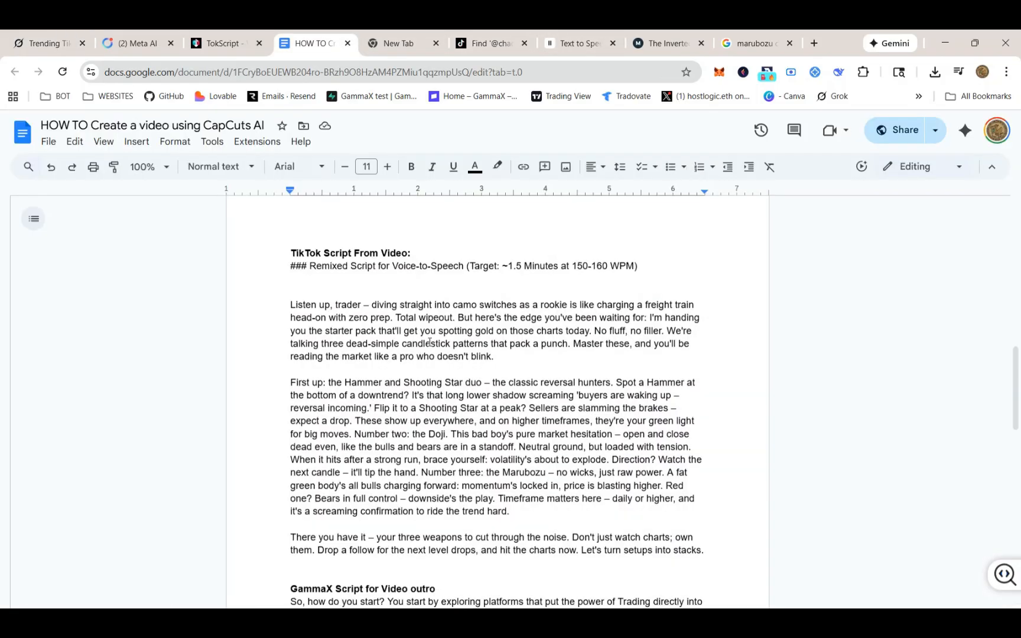
# Read down through the GammaX outro, closing line and ElevenLabs link sections of the document
pyautogui.scroll(-1, 422, 373)
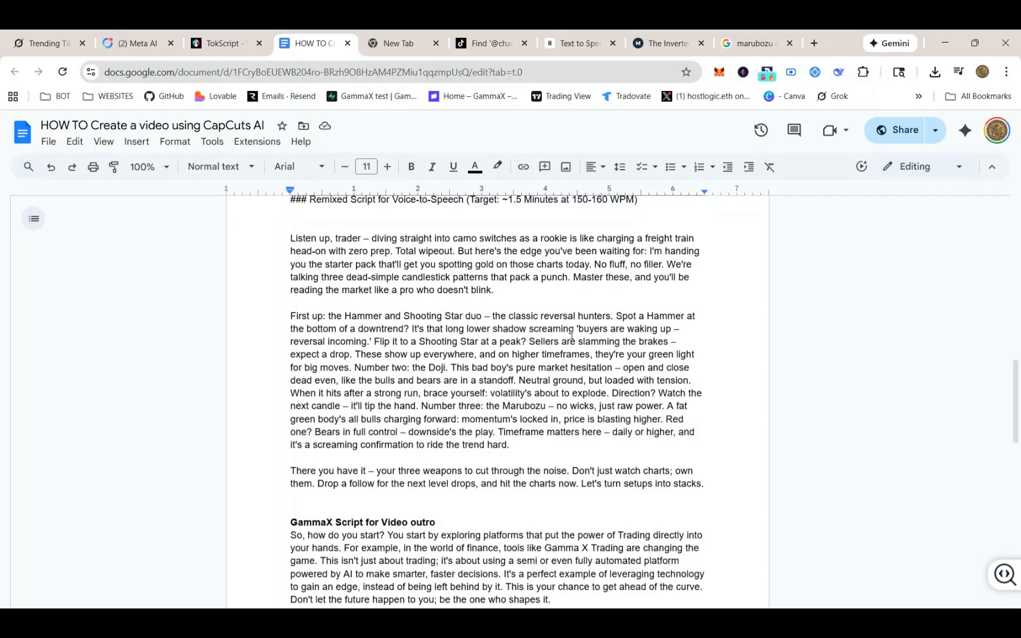
pyautogui.scroll(-2, 456, 373)
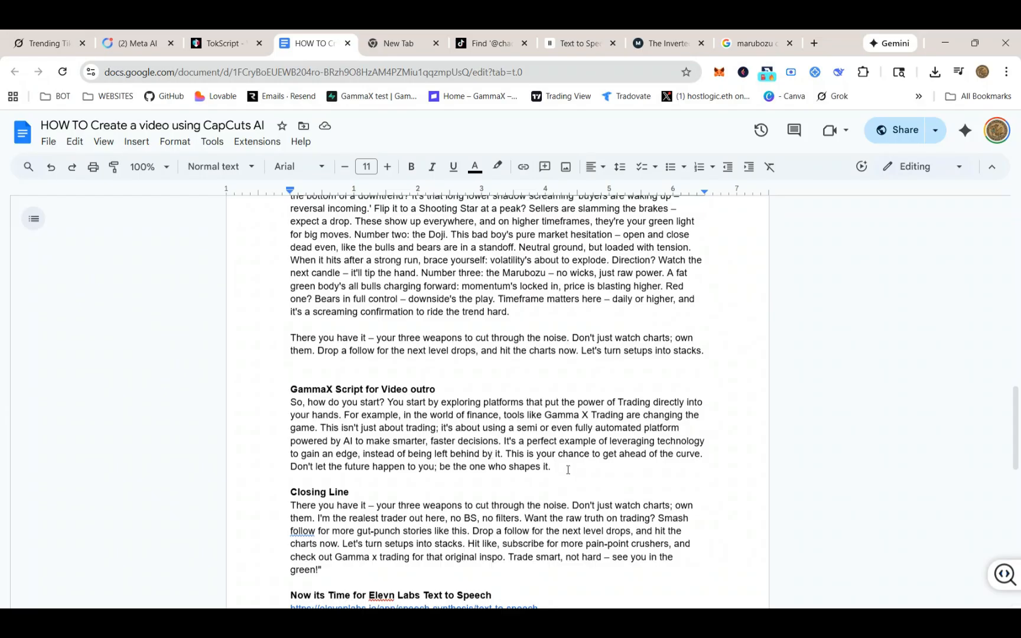
pyautogui.scroll(-1, 564, 471)
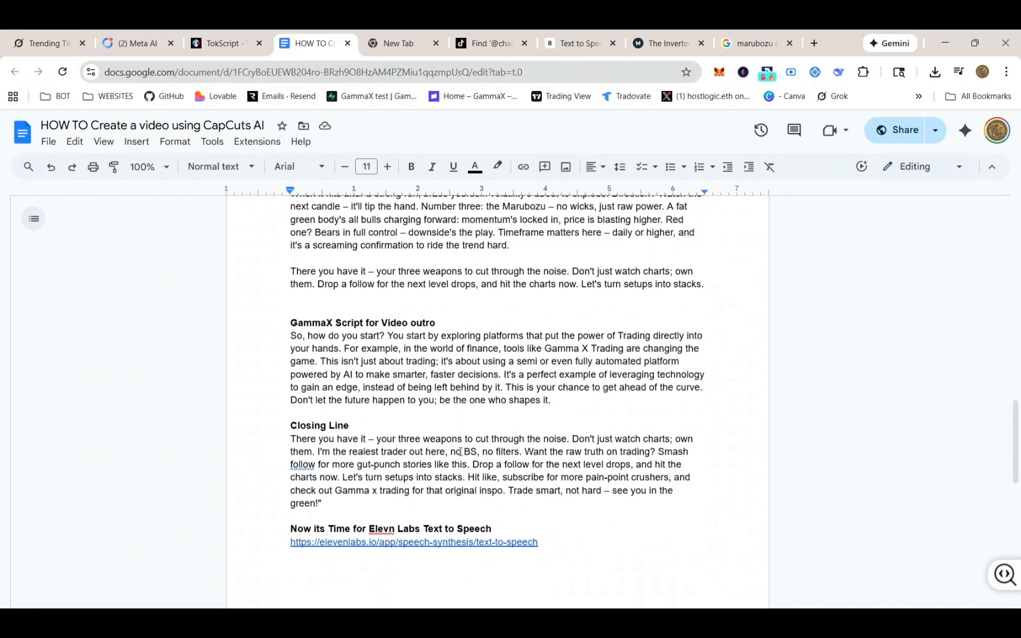
pyautogui.scroll(2, 497, 440)
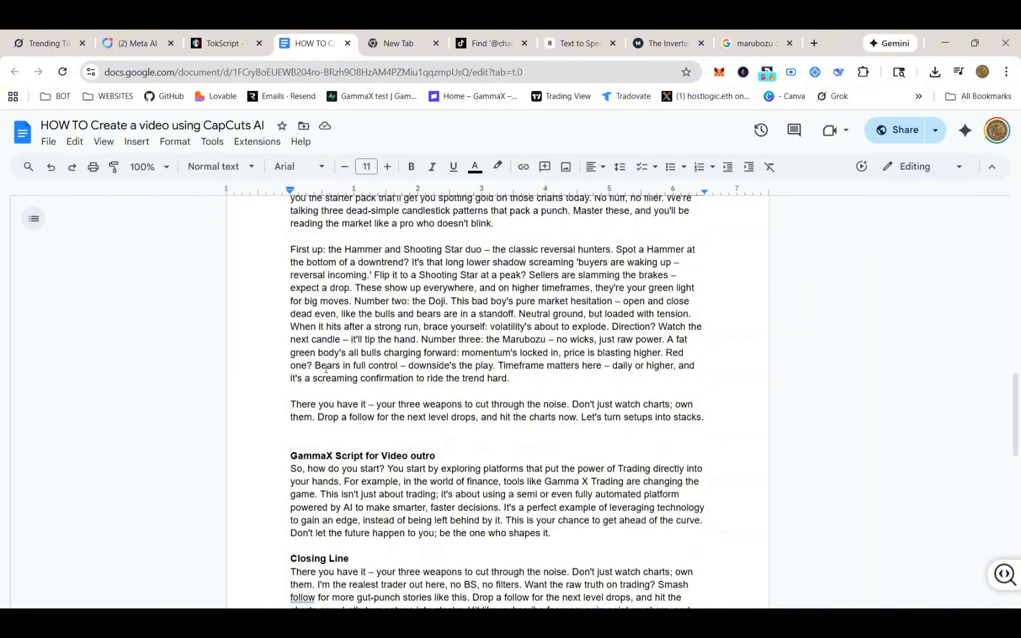
pyautogui.scroll(-2, 431, 444)
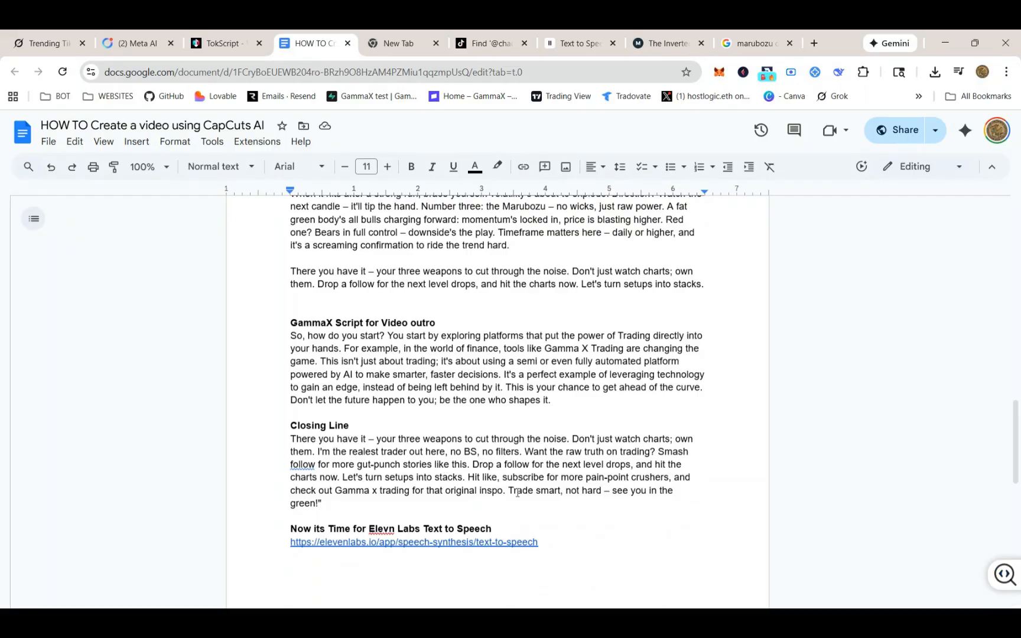
# Highlight the closing line's final sentence 'Trade smart, not hard – see you in the green!'
pyautogui.moveTo(509, 491); pyautogui.dragTo(679, 499)
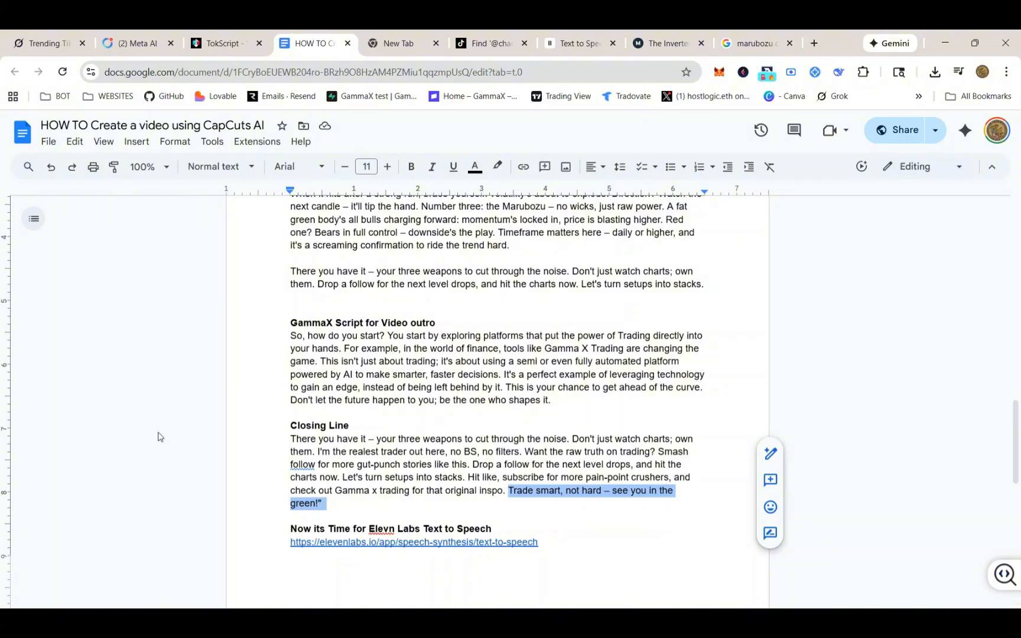
pyautogui.click(397, 464)
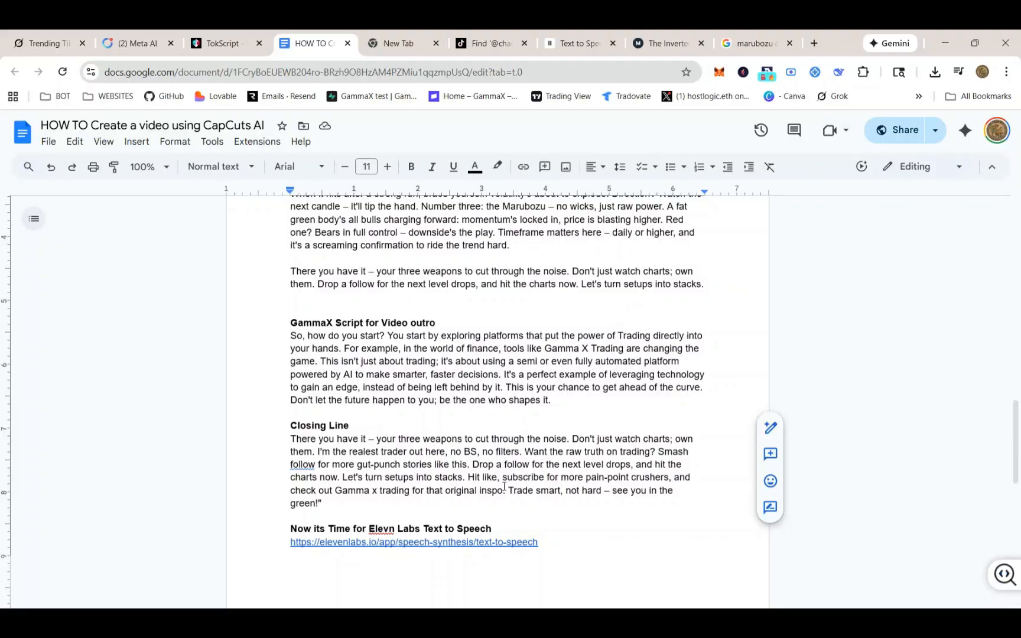
pyautogui.moveTo(509, 491); pyautogui.dragTo(675, 500)
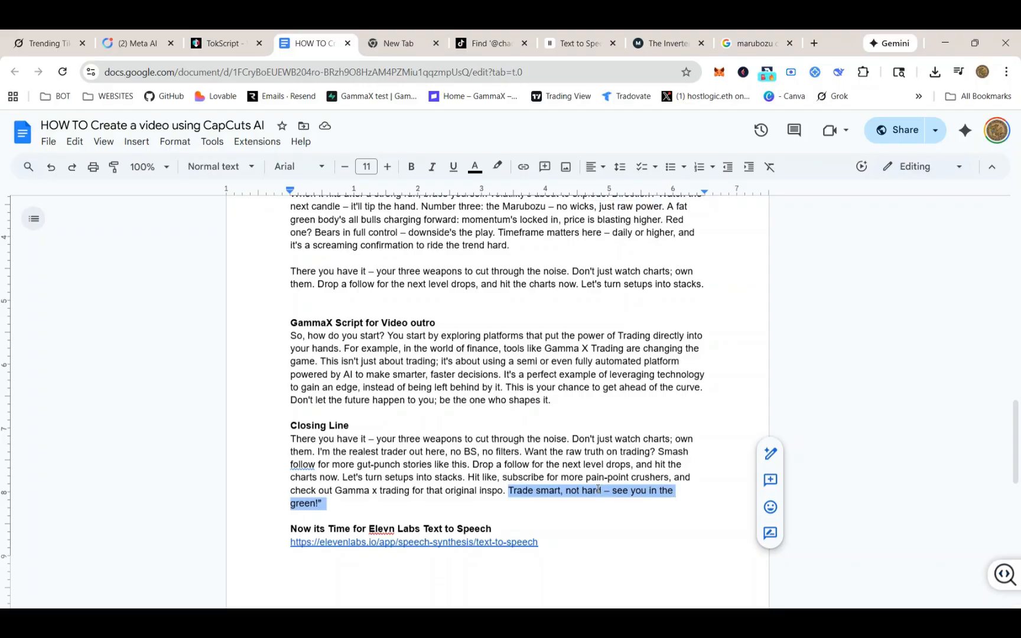
pyautogui.click(591, 465)
# Insert a blank line between the candlestick script body and the outro paragraph in the combined script copy
pyautogui.scroll(-6, 589, 447)
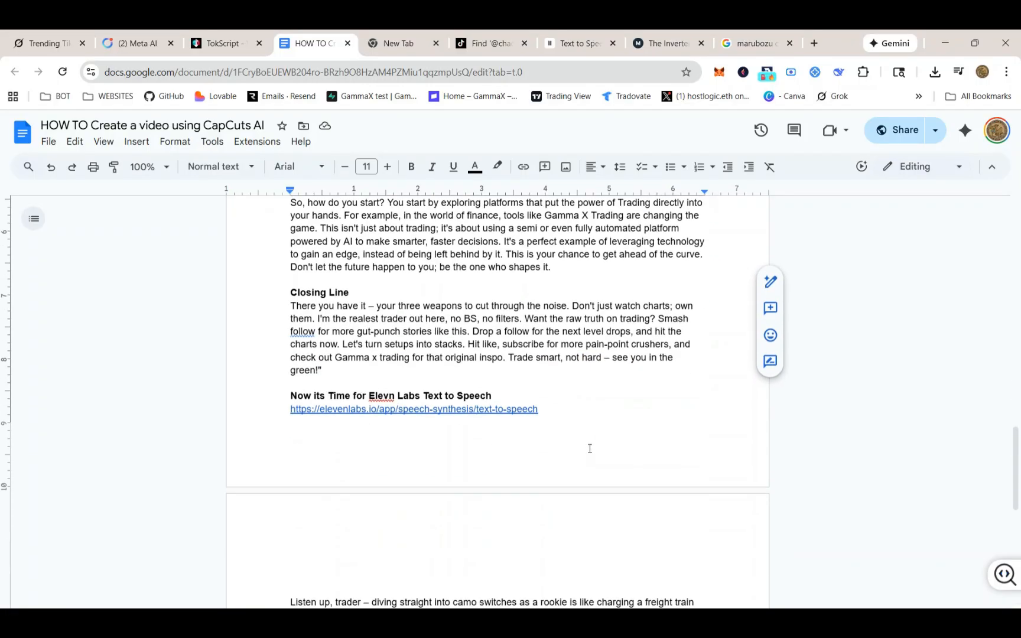
pyautogui.scroll(-3, 589, 448)
pyautogui.scroll(2, 572, 446)
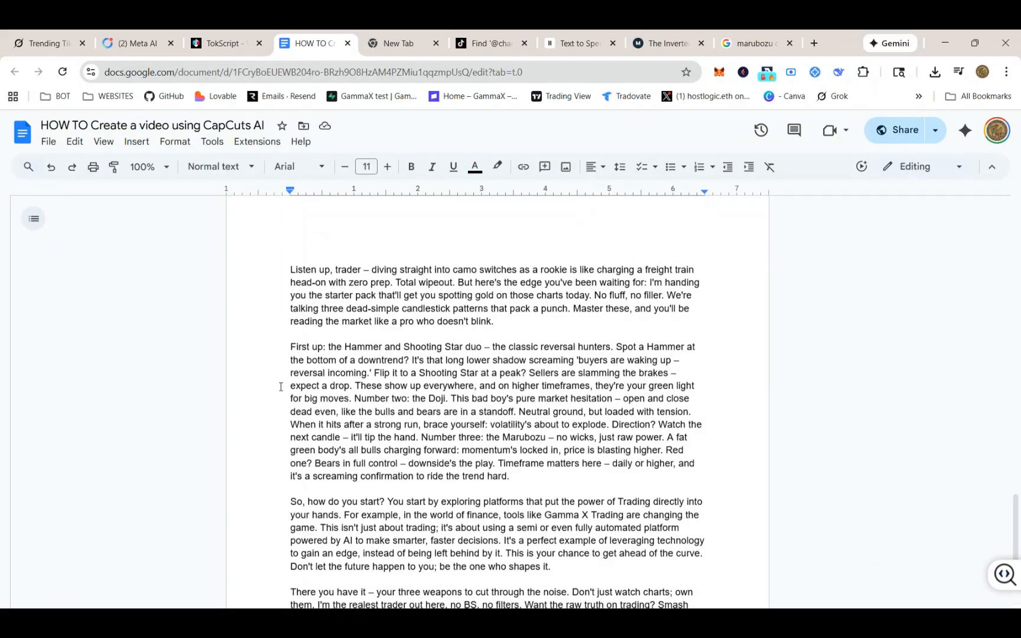
pyautogui.click(542, 483)
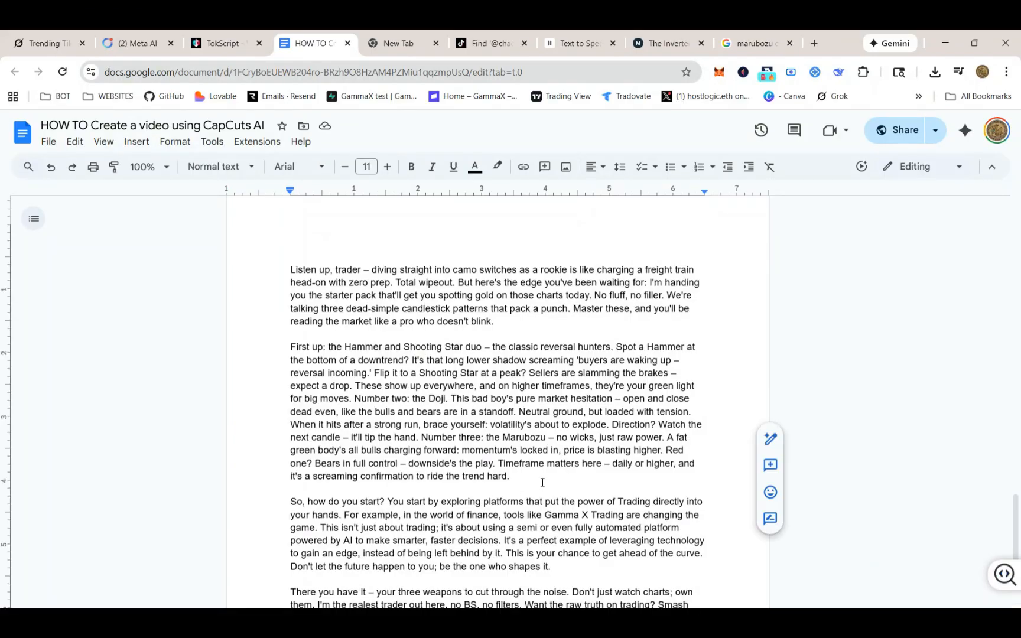
pyautogui.press('Return')
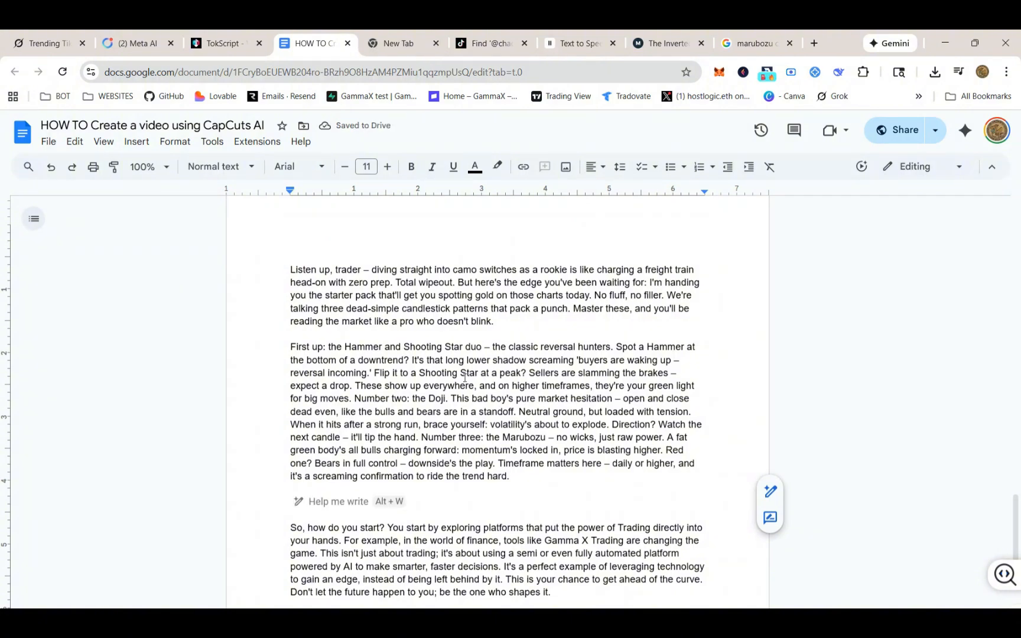
pyautogui.scroll(-3, 473, 421)
pyautogui.scroll(-3, 449, 460)
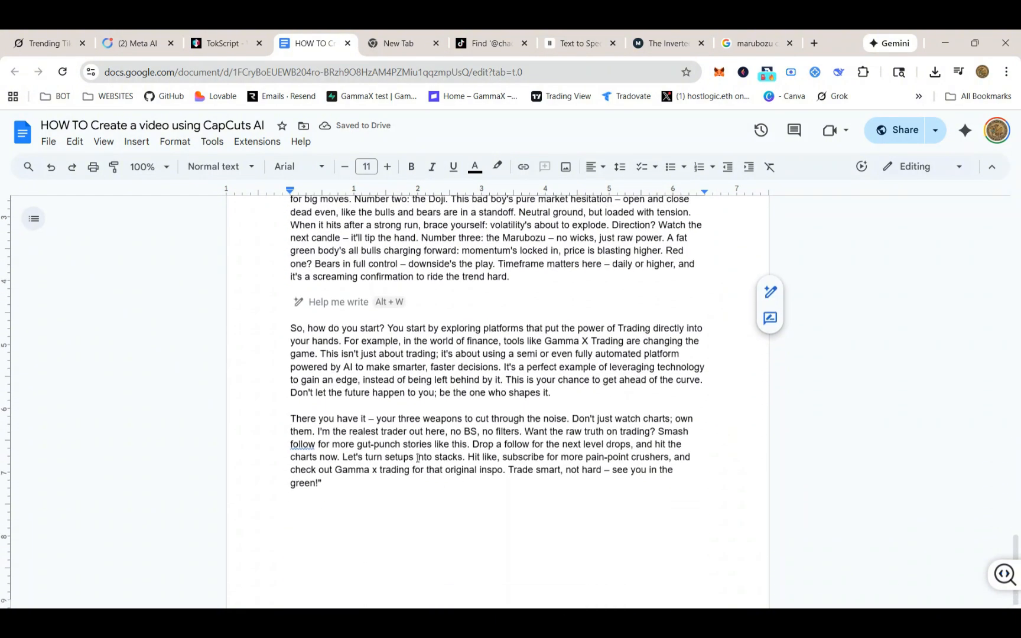
pyautogui.scroll(3, 433, 423)
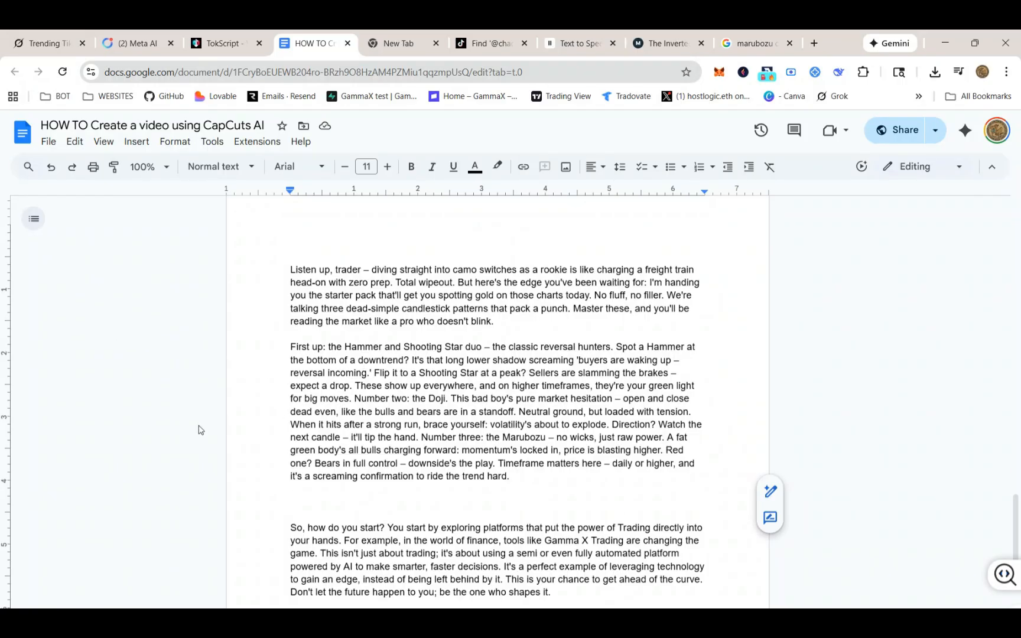
pyautogui.scroll(-3, 515, 474)
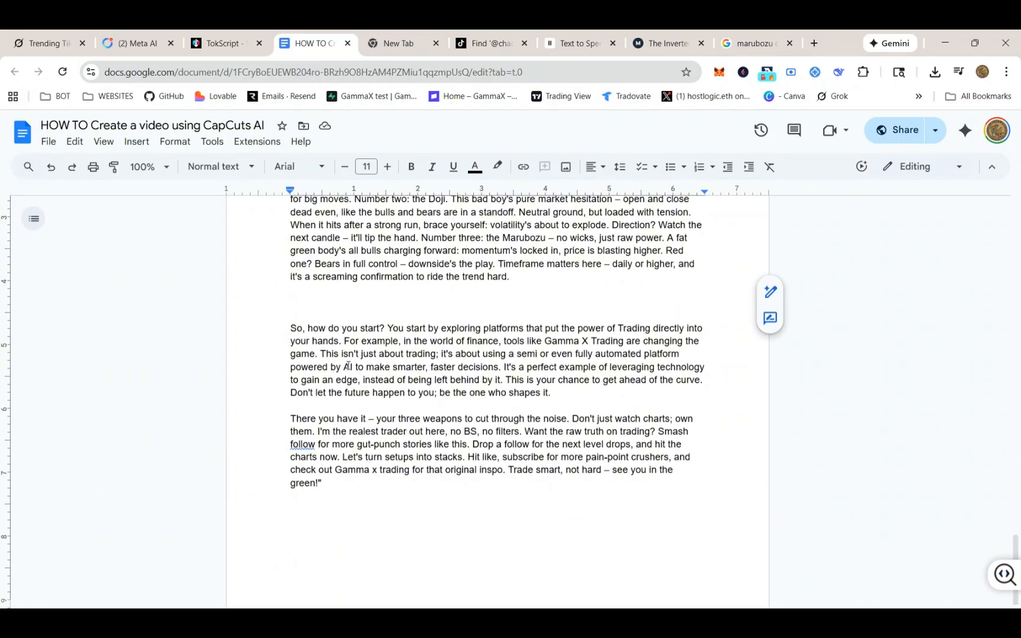
# Select the combined script's body text from 'Listen up, trader' through 'ride the trend hard.'
pyautogui.click(582, 341)
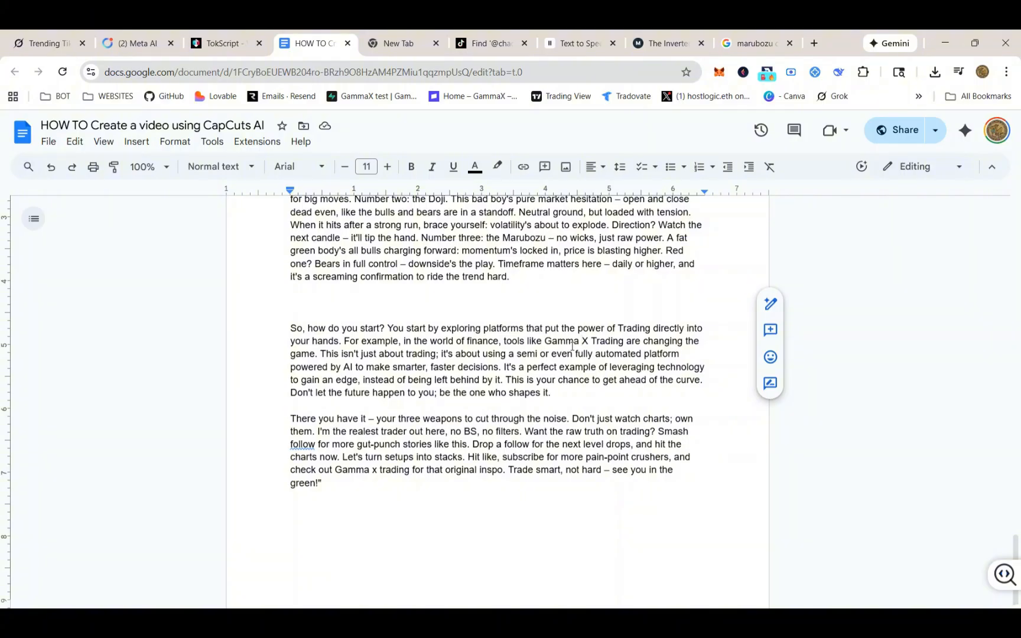
pyautogui.press('BackSpace')
pyautogui.scroll(1, 160, 559)
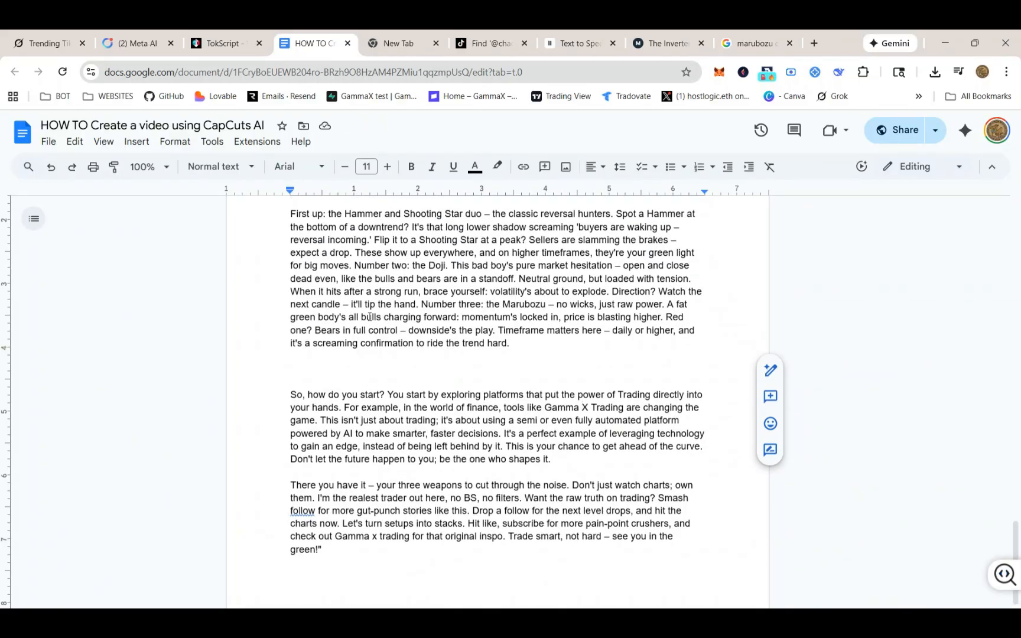
pyautogui.scroll(3, 462, 316)
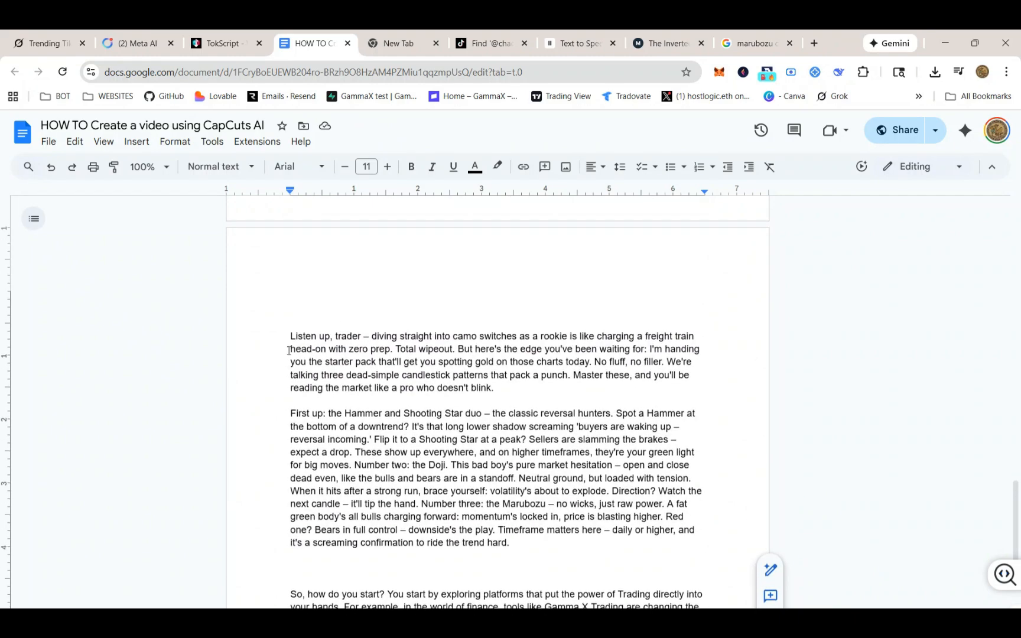
pyautogui.moveTo(290, 336); pyautogui.dragTo(599, 544)
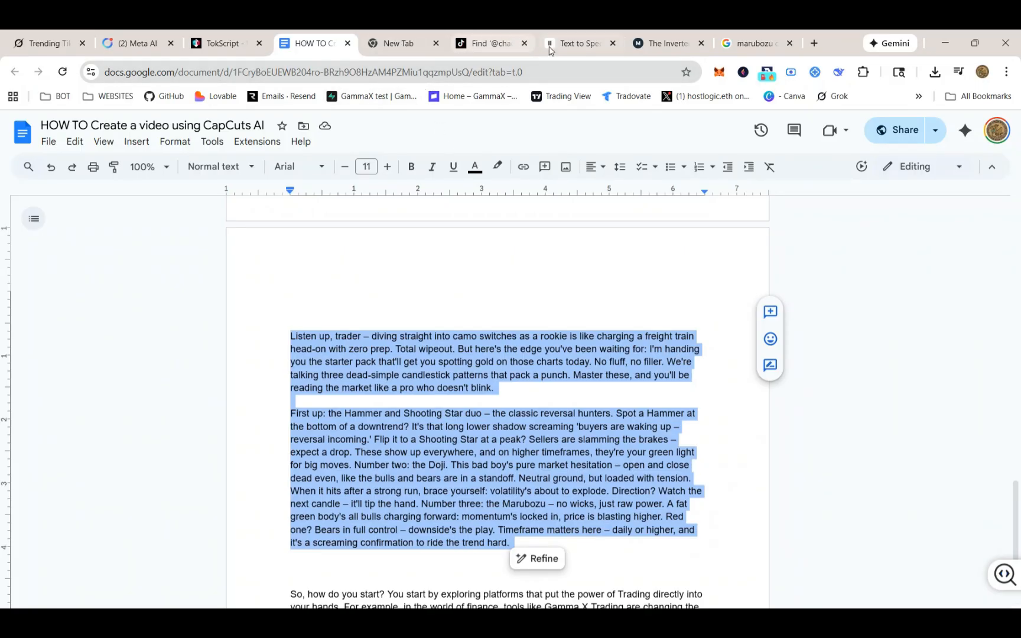
# Switch to ElevenLabs Text to Speech and review the script text and voice settings loaded there
pyautogui.click(575, 45)
pyautogui.scroll(5, 366, 308)
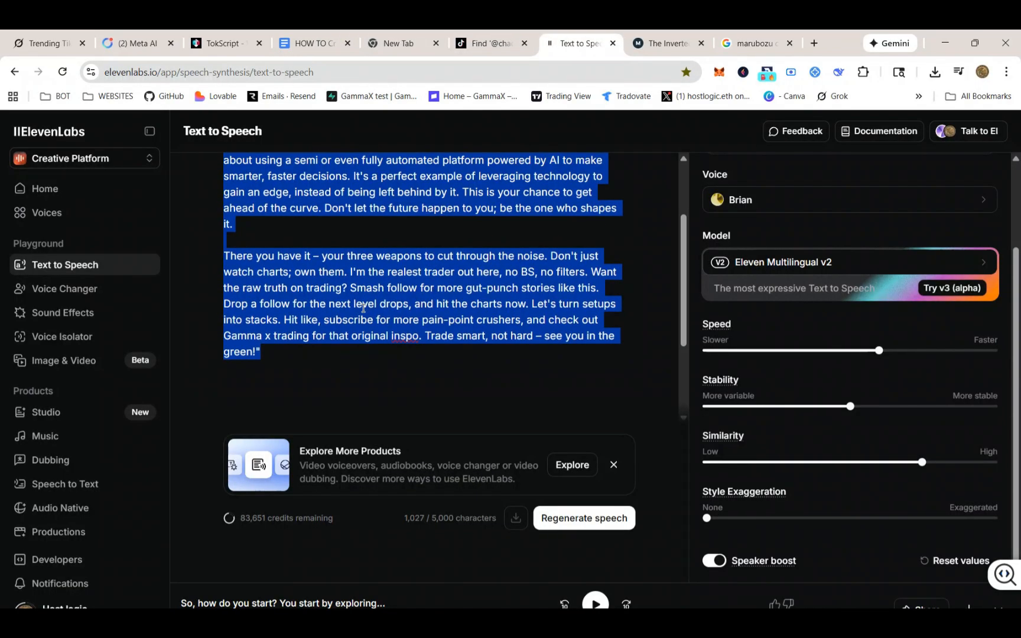
pyautogui.click(370, 190)
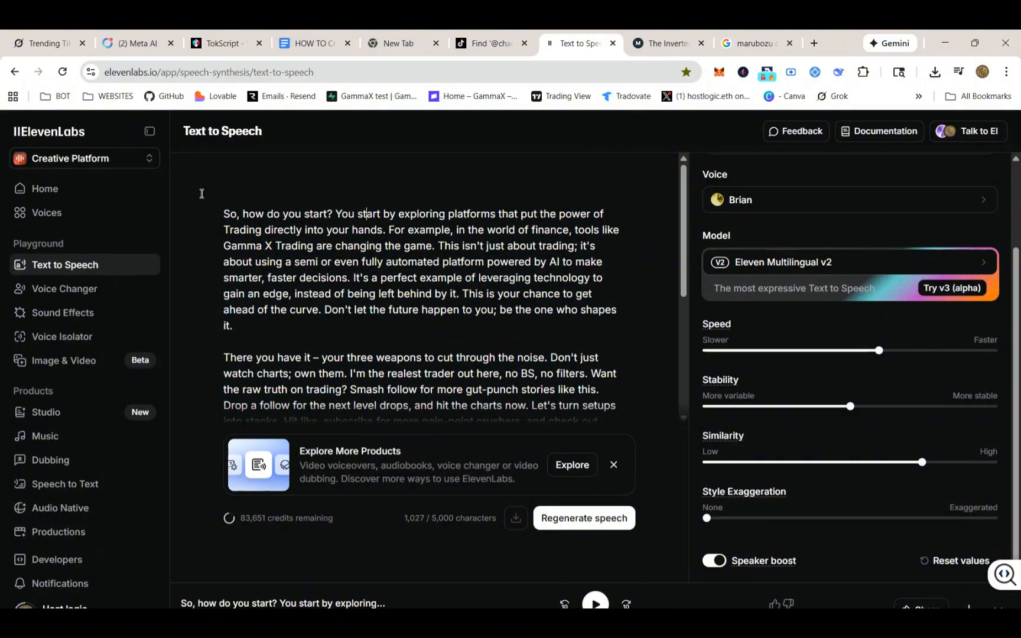
pyautogui.scroll(-1, 455, 343)
pyautogui.scroll(-2, 464, 341)
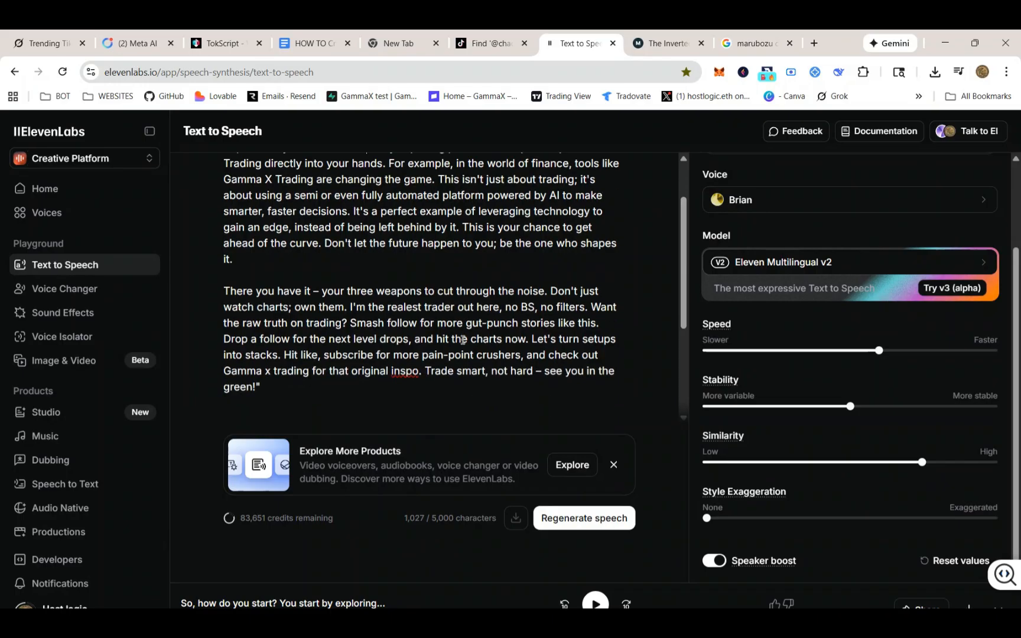
pyautogui.scroll(1, 809, 254)
pyautogui.scroll(1, 809, 254)
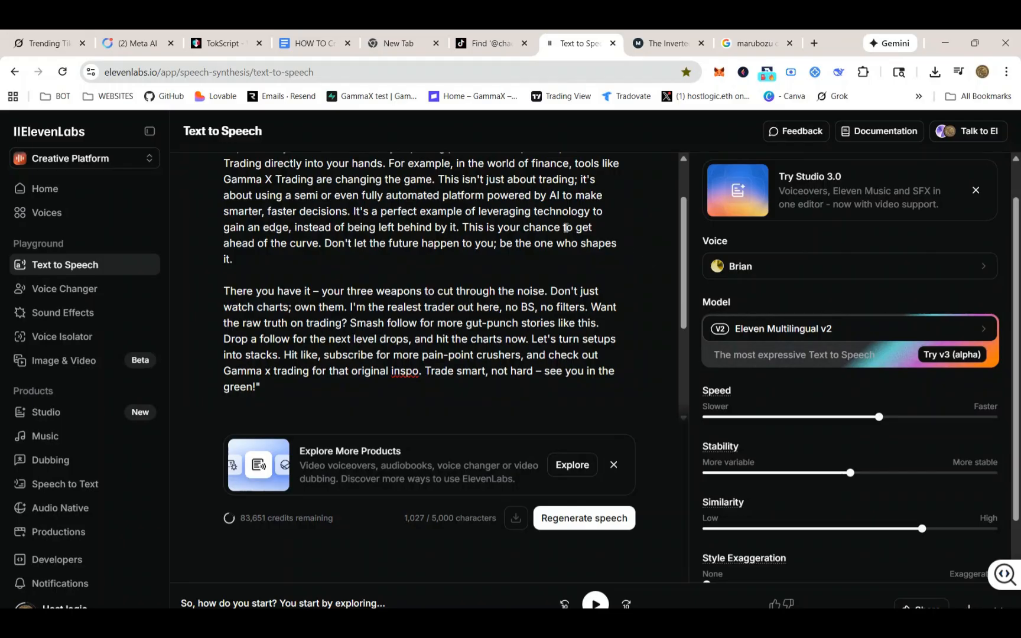
pyautogui.scroll(-1, 759, 458)
pyautogui.scroll(-1, 757, 384)
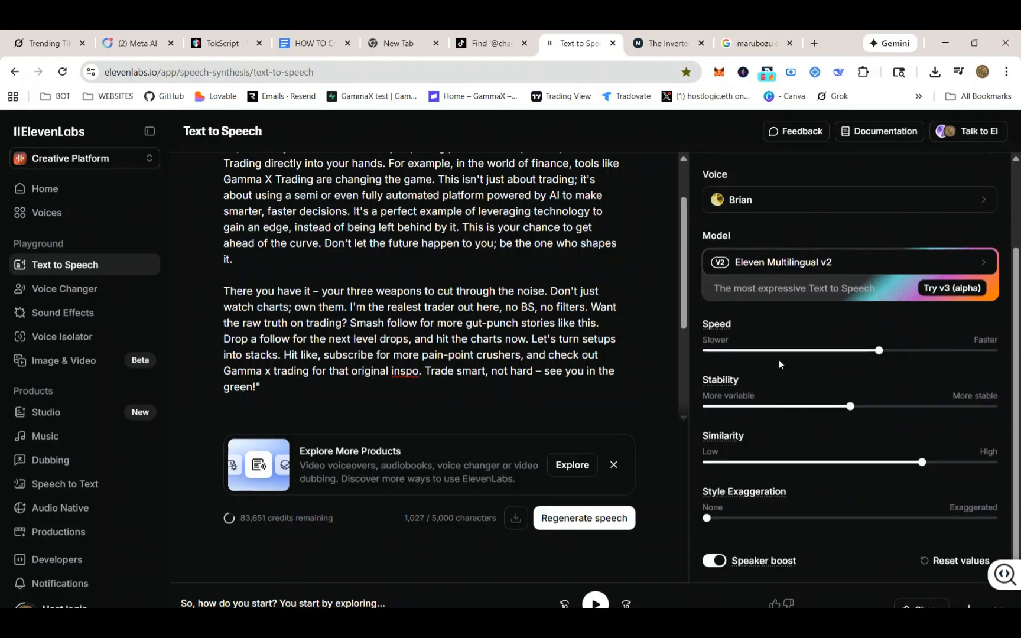
# Open the CapCut Video Example folder and select the Capcut Audio Part1 and CapCut Video Demo Part2 files
pyautogui.moveTo(742, 355)
pyautogui.moveTo(555, 620)
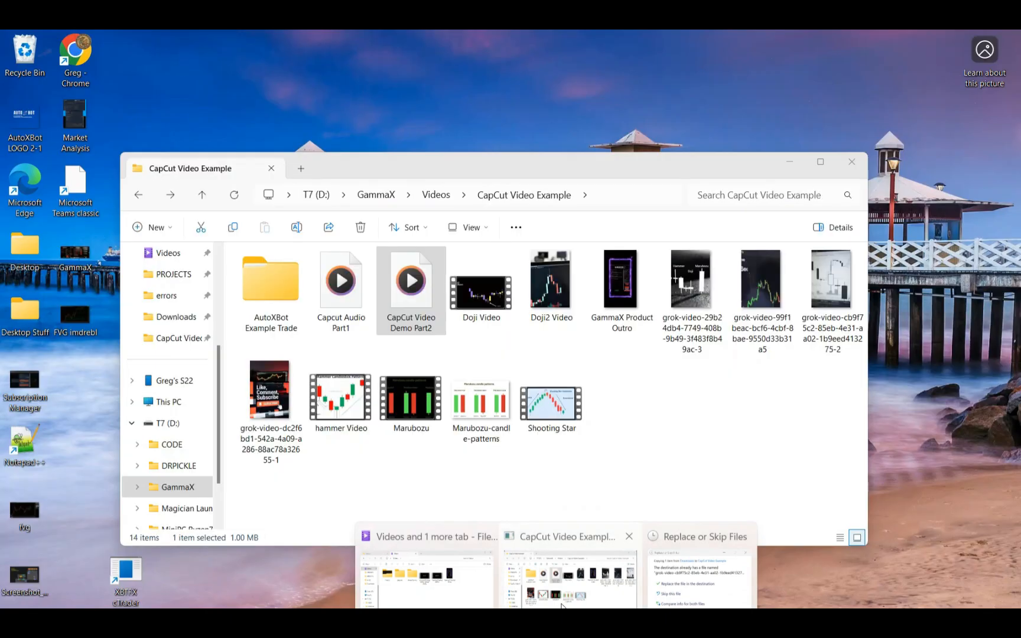
pyautogui.click(571, 576)
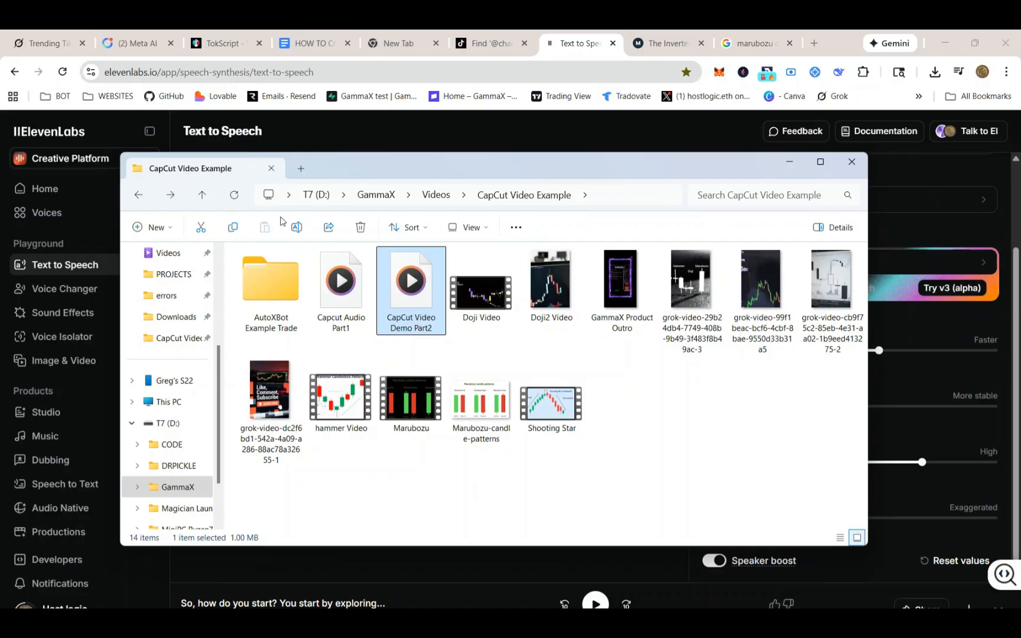
pyautogui.click(321, 300)
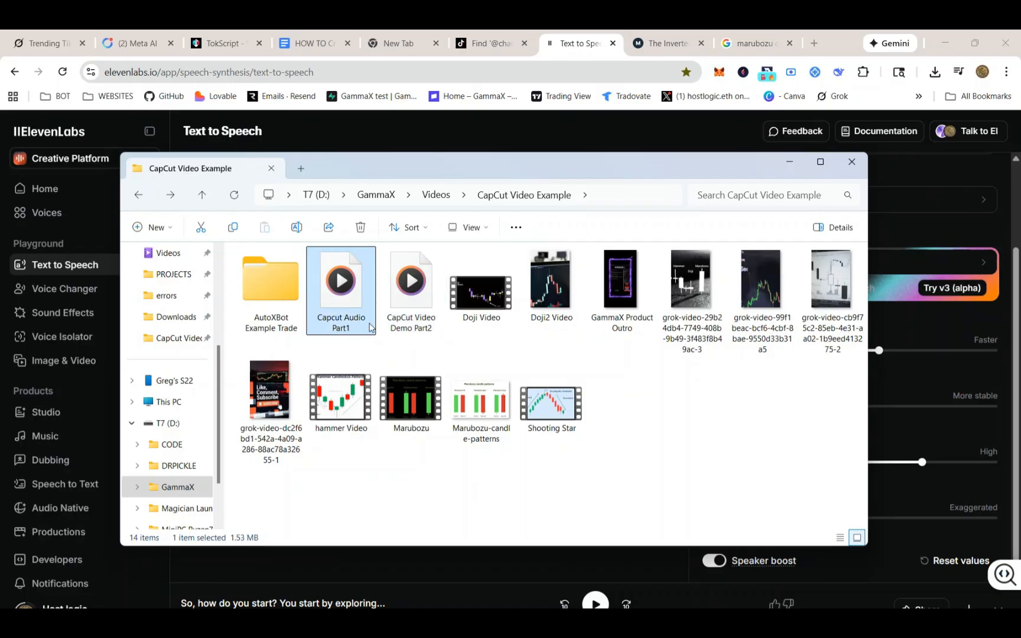
pyautogui.click(416, 295)
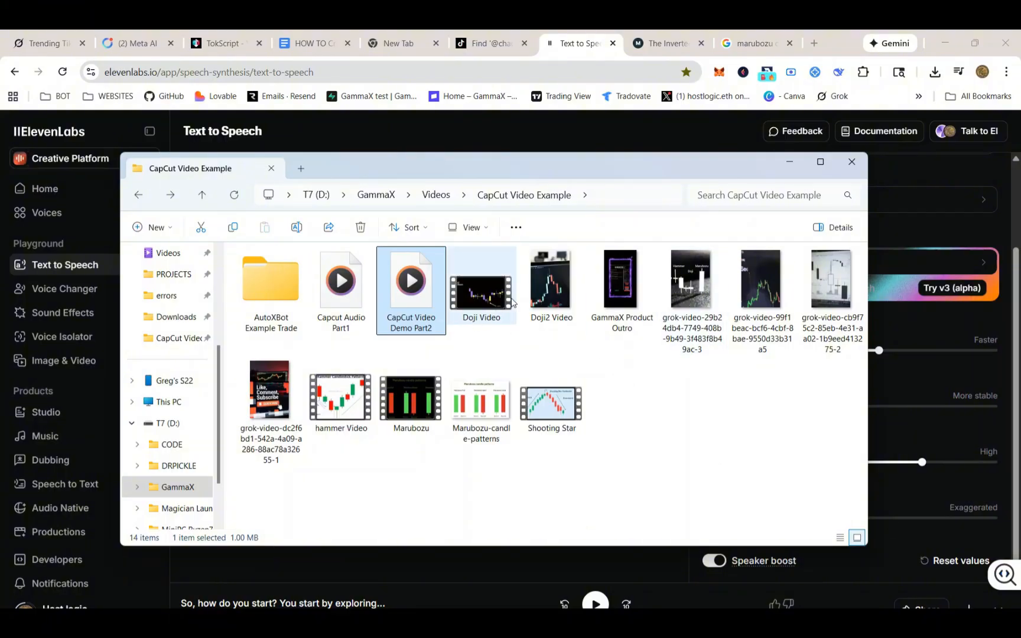
# Inspect the other video clips in the CapCut Video Example folder
pyautogui.click(617, 280)
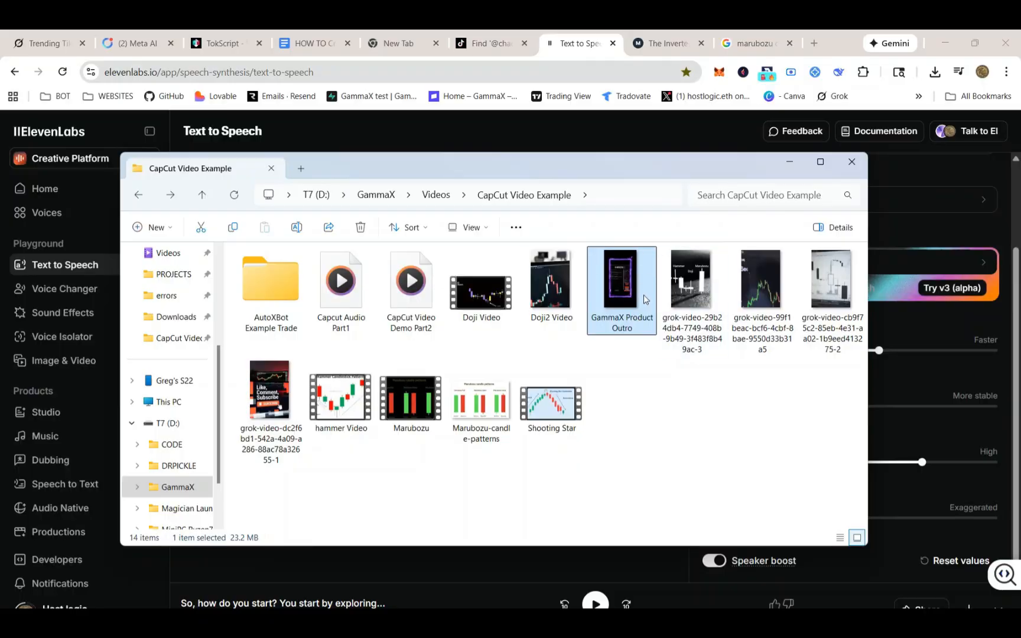
pyautogui.click(295, 407)
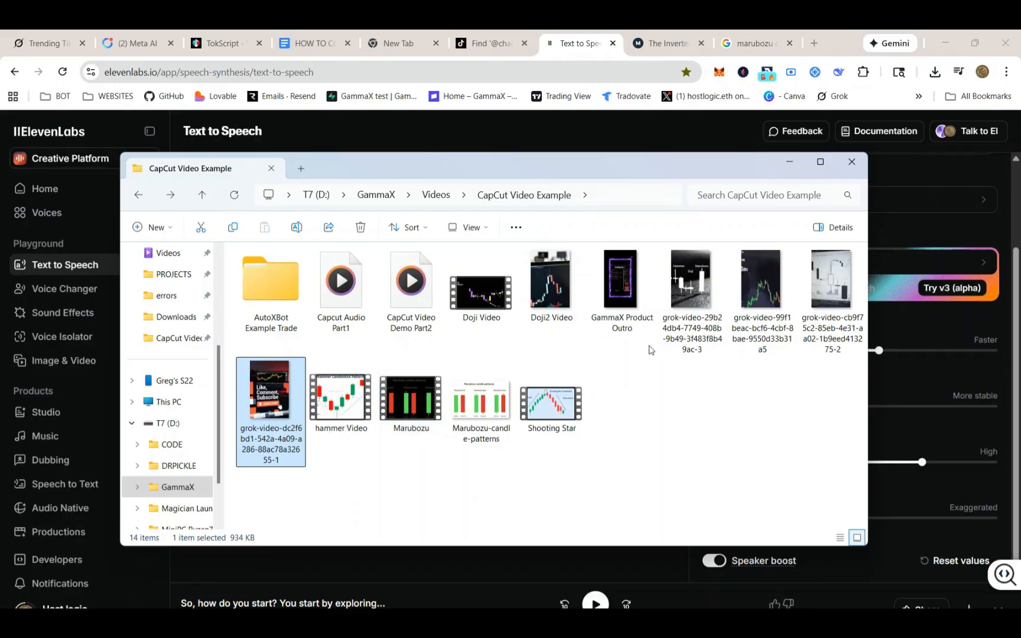
pyautogui.click(758, 292)
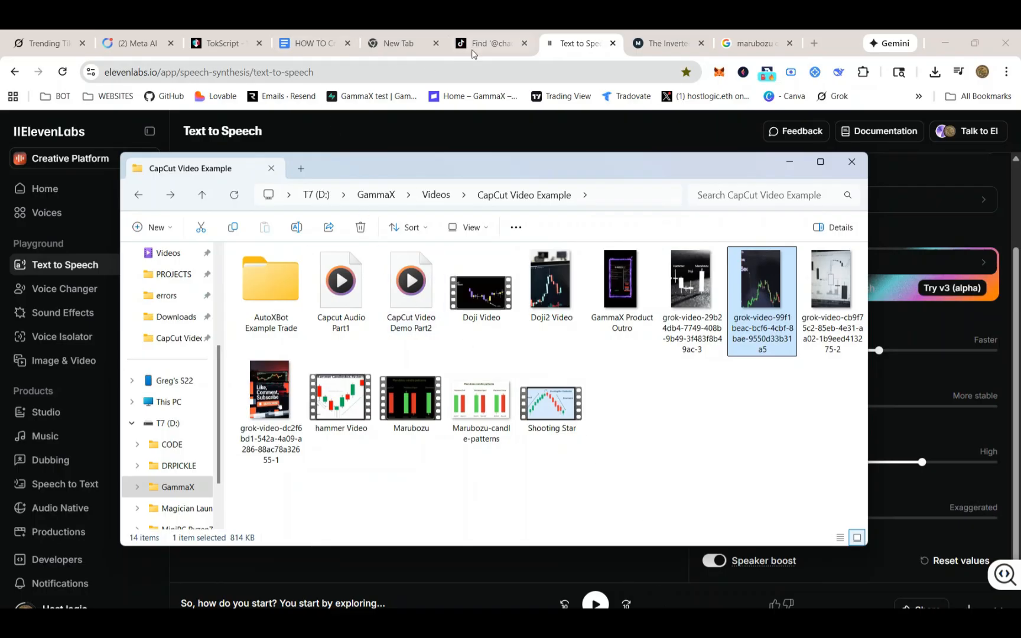
# Open the CapCut AI video maker and start a new project
pyautogui.click(558, 43)
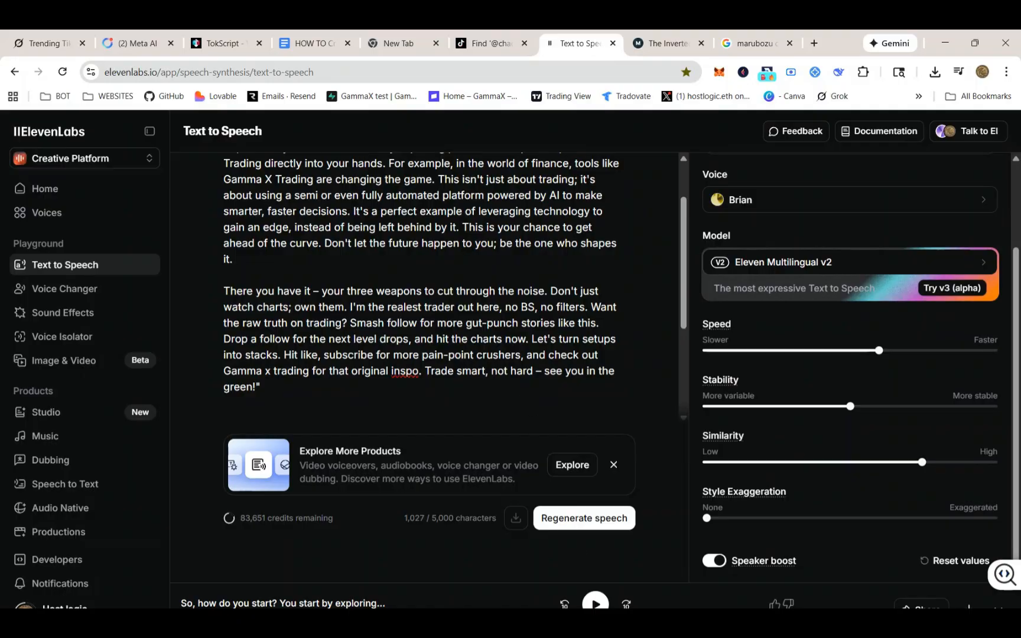
pyautogui.click(702, 623)
pyautogui.click(351, 244)
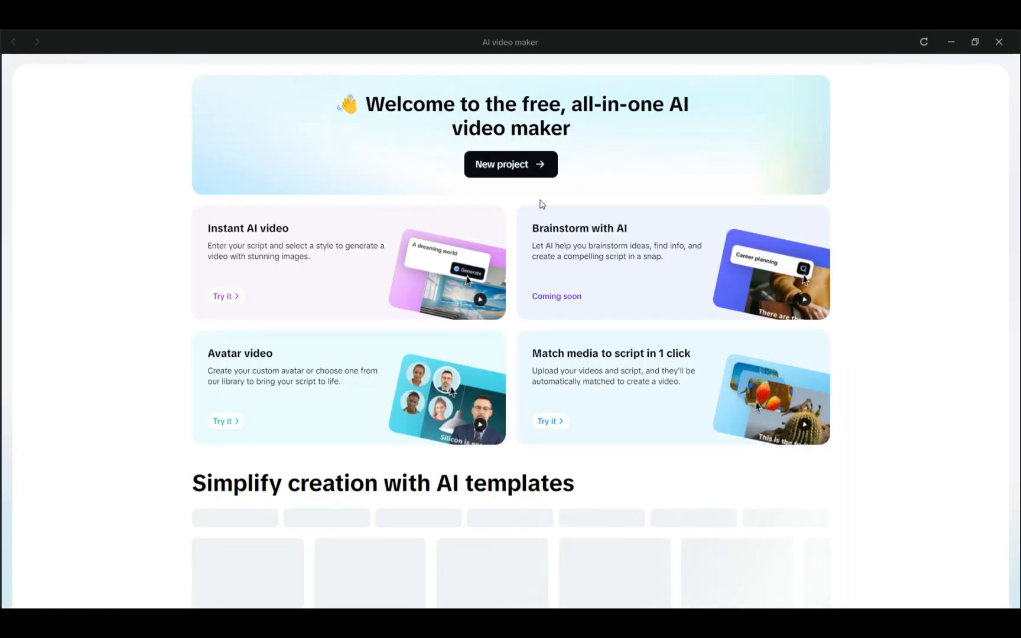
pyautogui.click(521, 169)
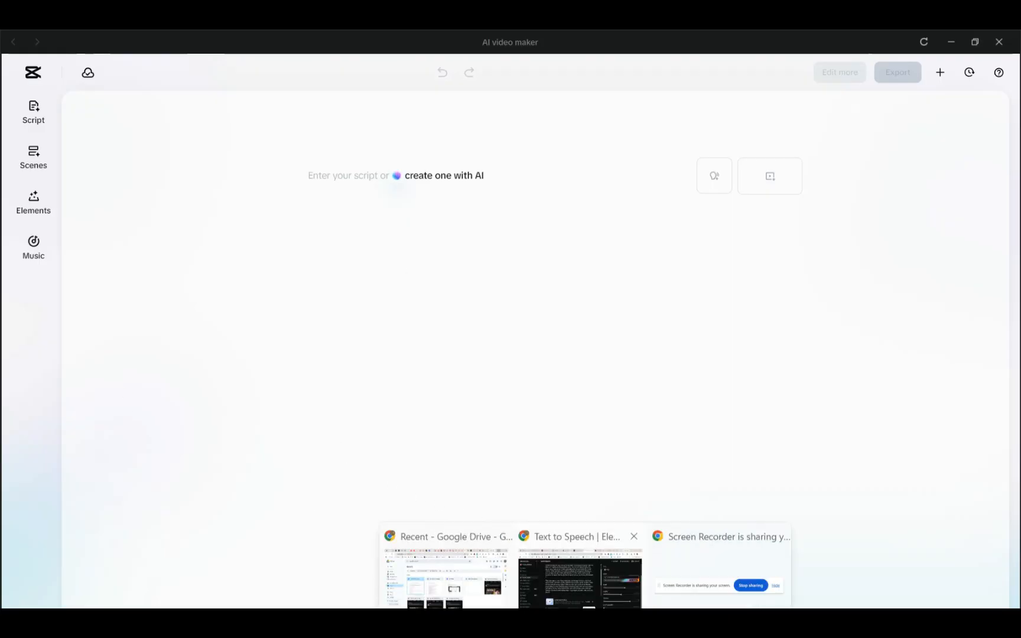
# Select and copy the full script in the Google Doc, from 'Listen up, trader' through 'see you in the green!'
pyautogui.click(596, 603)
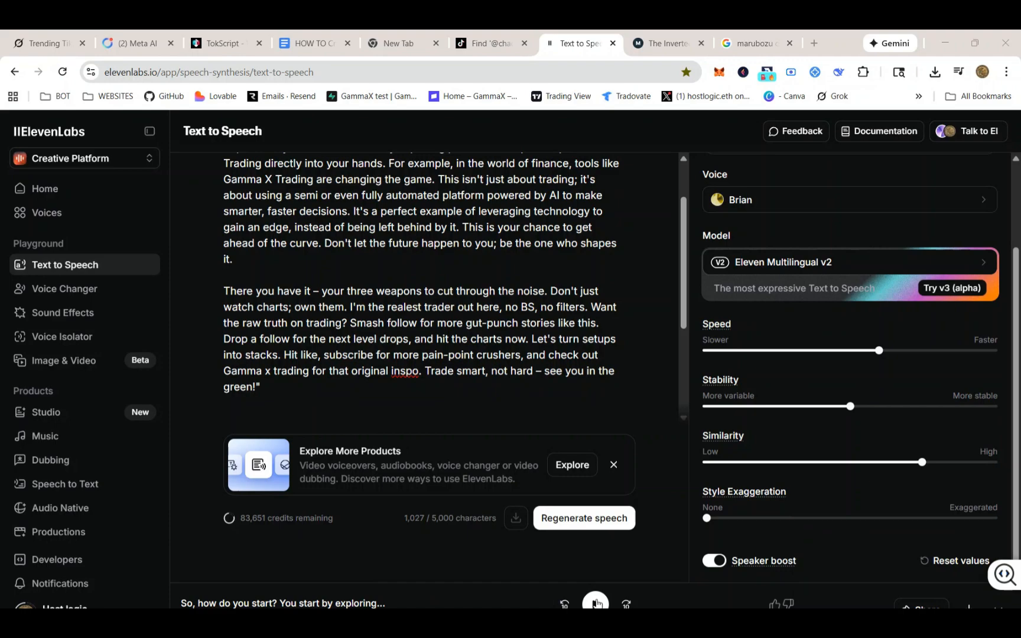
pyautogui.click(316, 45)
pyautogui.scroll(-2, 382, 371)
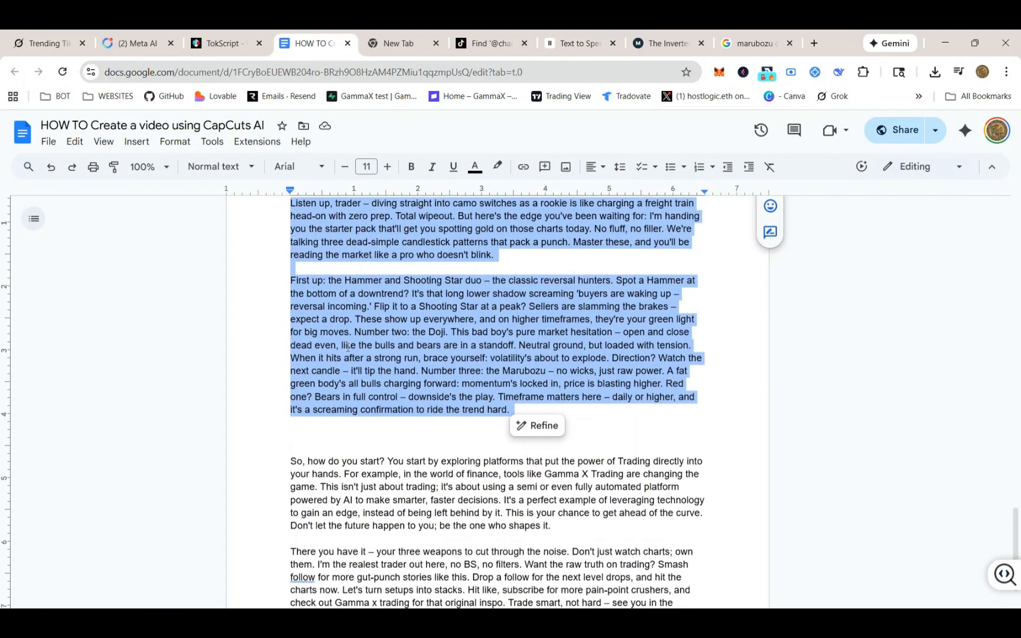
pyautogui.scroll(1, 306, 260)
pyautogui.click(292, 258)
pyautogui.moveTo(292, 264); pyautogui.dragTo(479, 480)
pyautogui.scroll(-3, 480, 486)
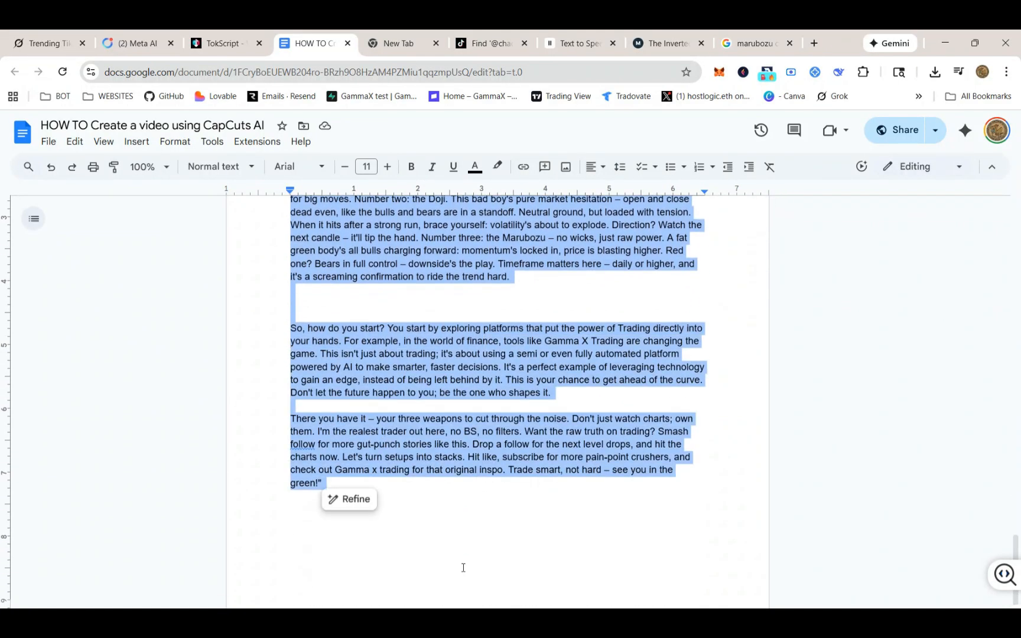
# Paste the copied script into the new project's script editor
pyautogui.hotkey('alt', 'Tab')
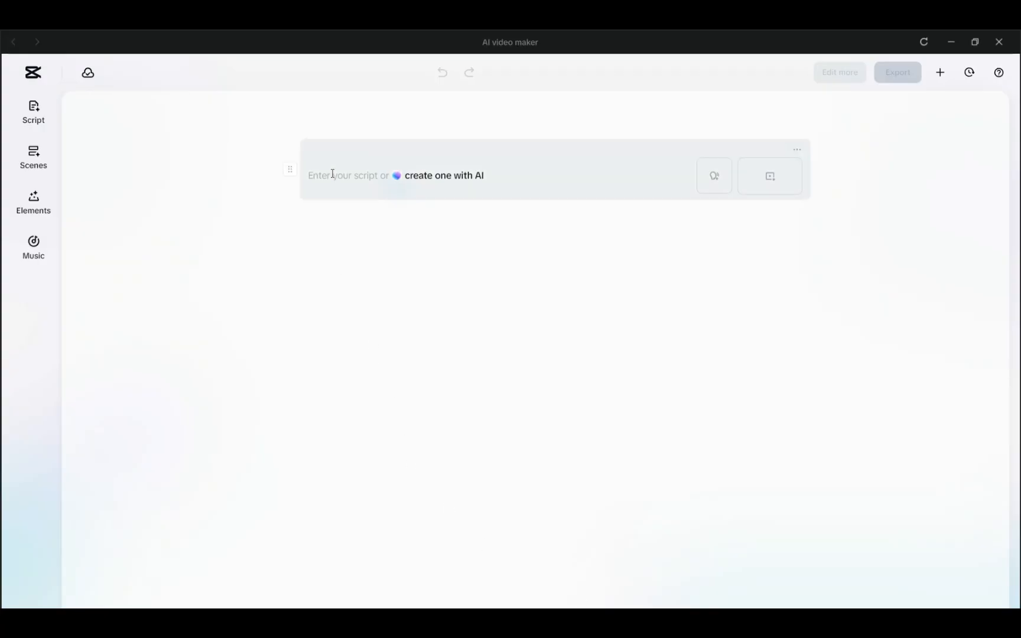
pyautogui.click(34, 115)
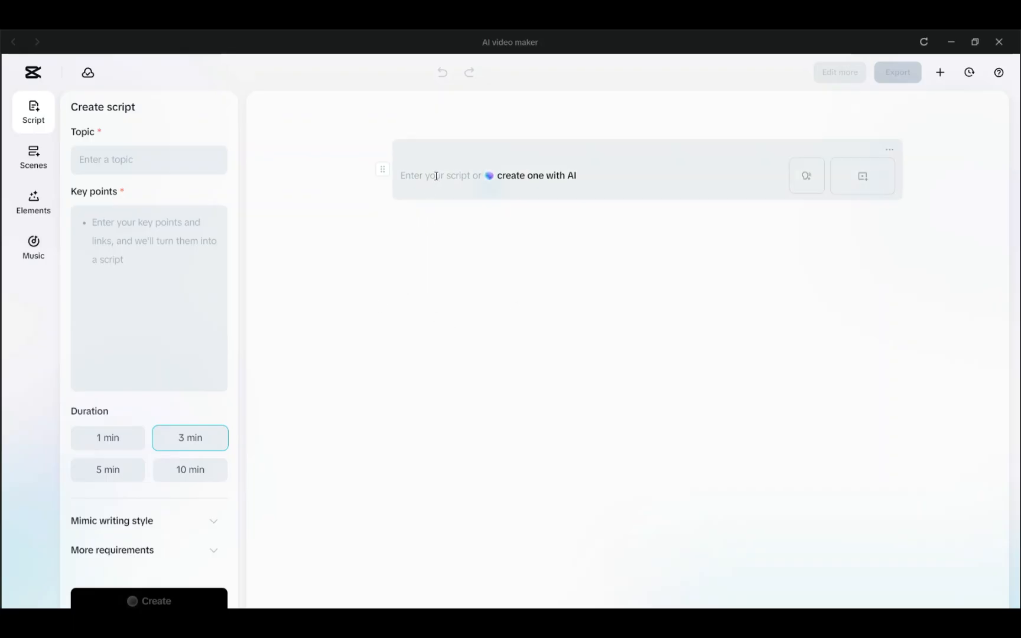
pyautogui.click(33, 164)
pyautogui.click(184, 141)
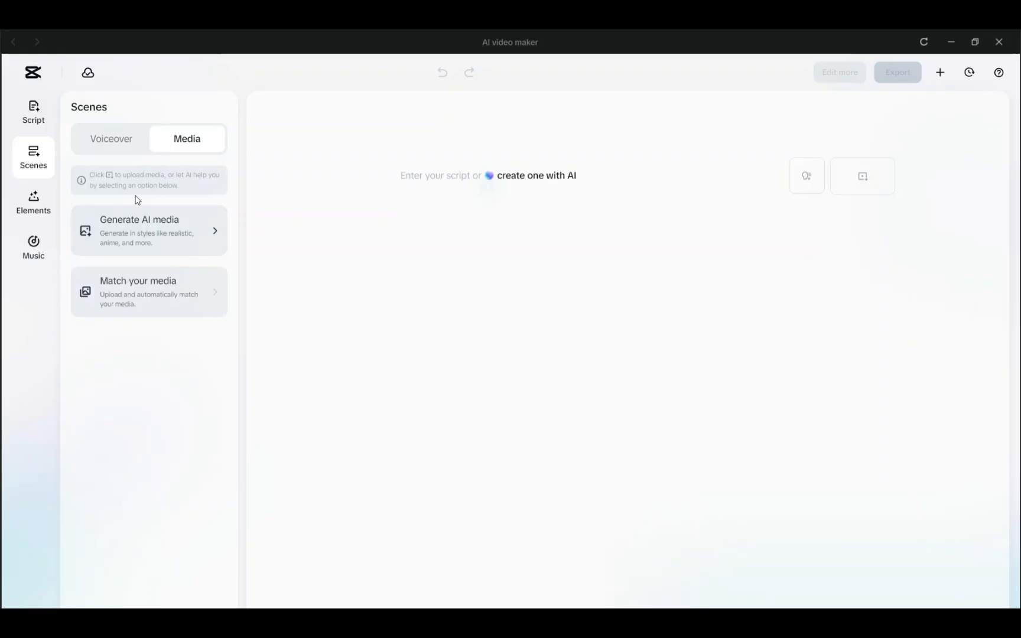
pyautogui.click(33, 112)
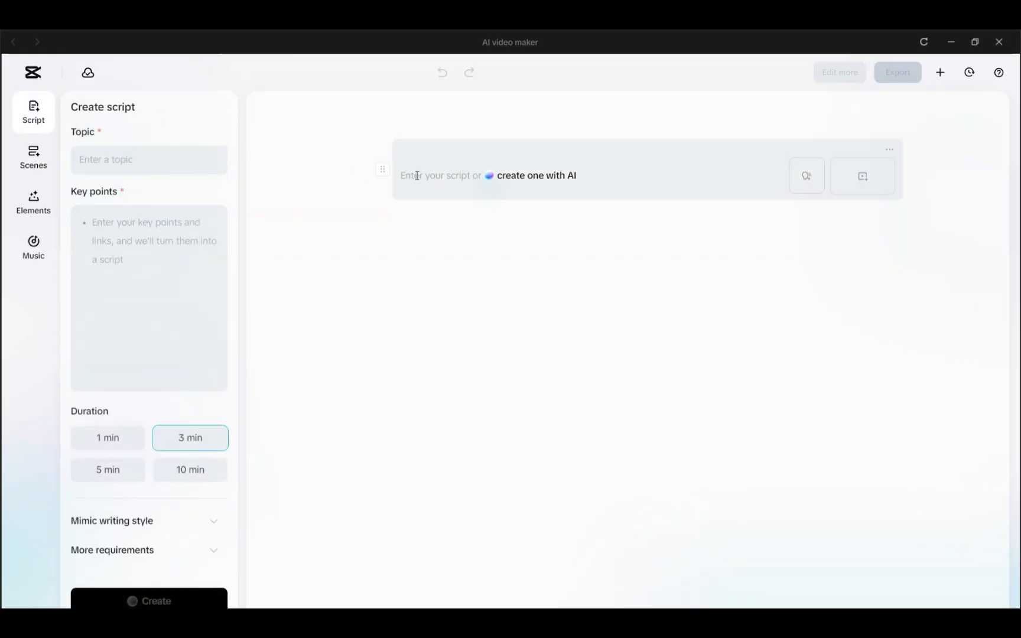
pyautogui.hotkey('ctrl', 'v')
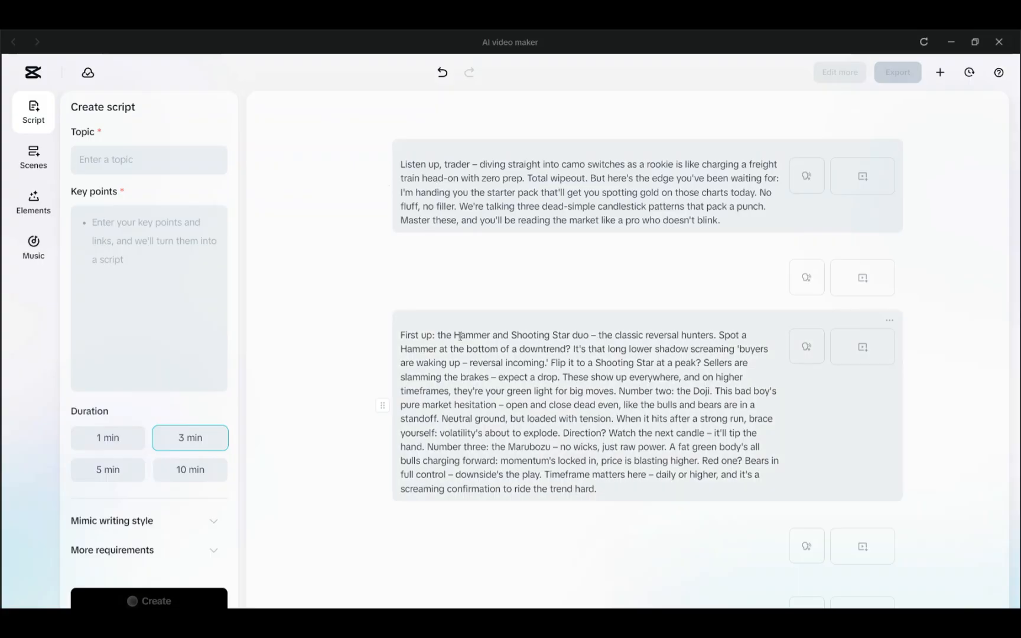
# Open AI media generation for the scenes and set the aspect ratio to 9:16
pyautogui.scroll(-3, 568, 392)
pyautogui.scroll(-4, 568, 392)
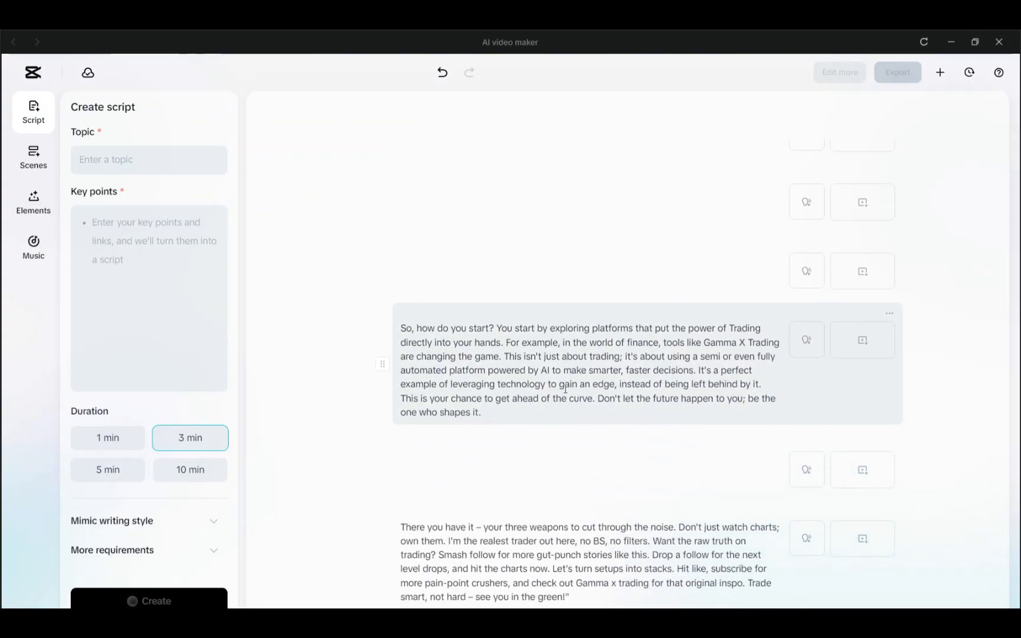
pyautogui.scroll(6, 566, 467)
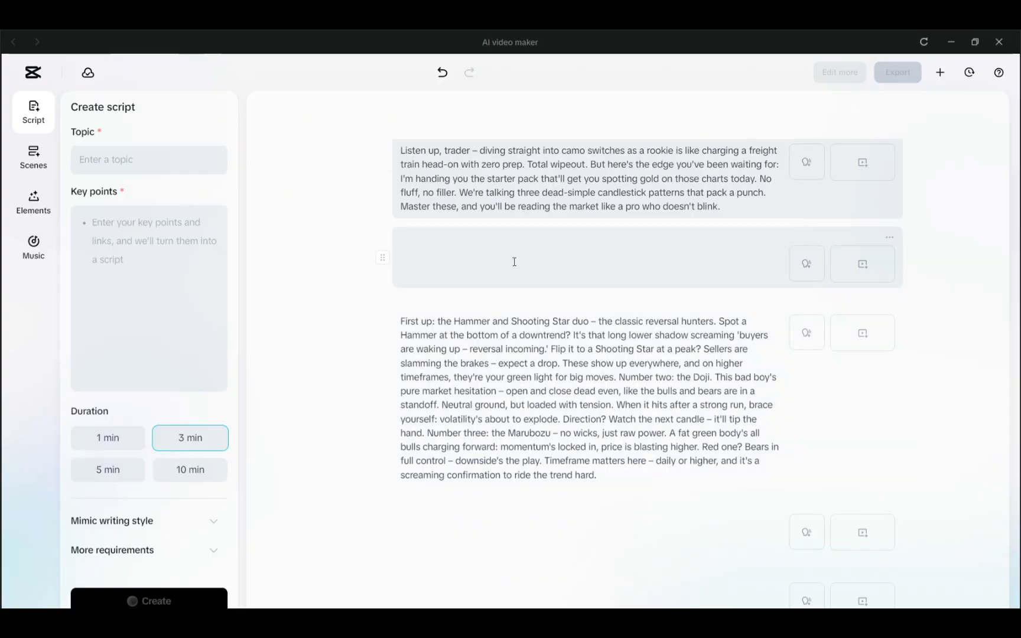
pyautogui.click(34, 155)
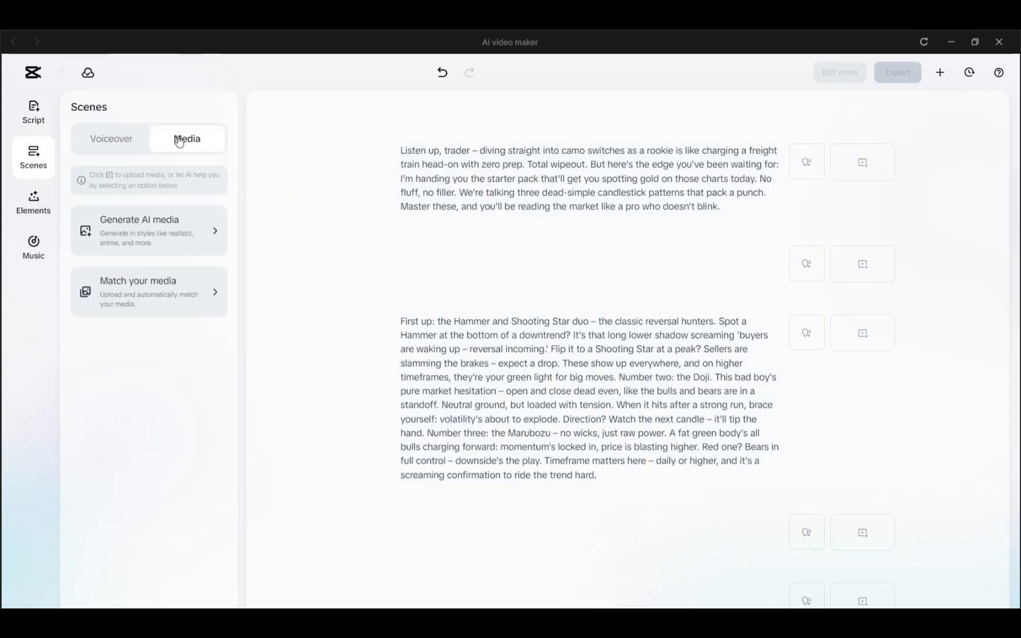
pyautogui.click(168, 229)
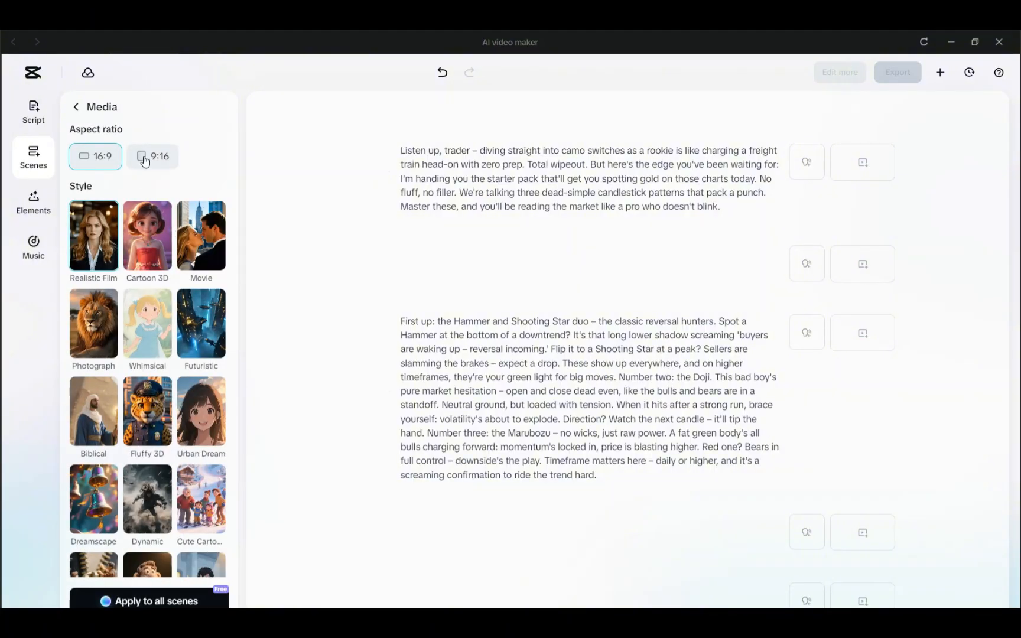
pyautogui.click(144, 159)
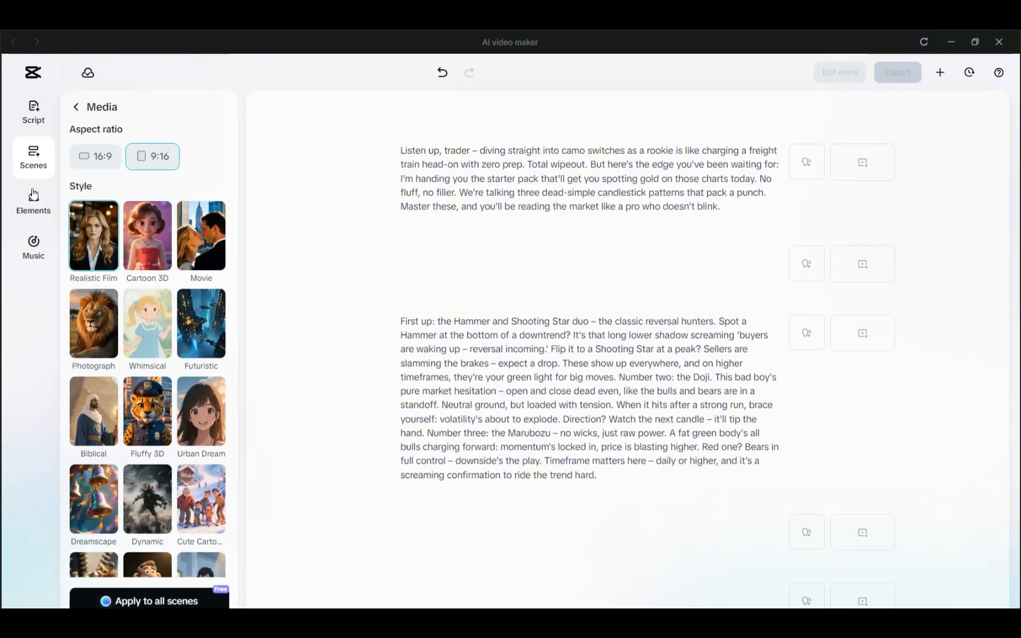
pyautogui.click(107, 157)
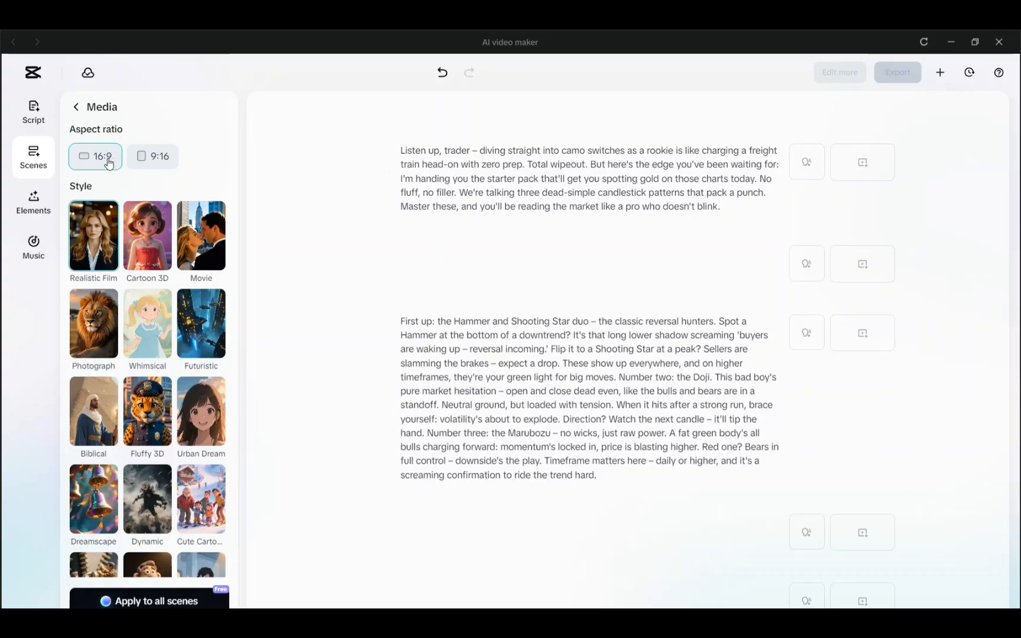
pyautogui.click(147, 157)
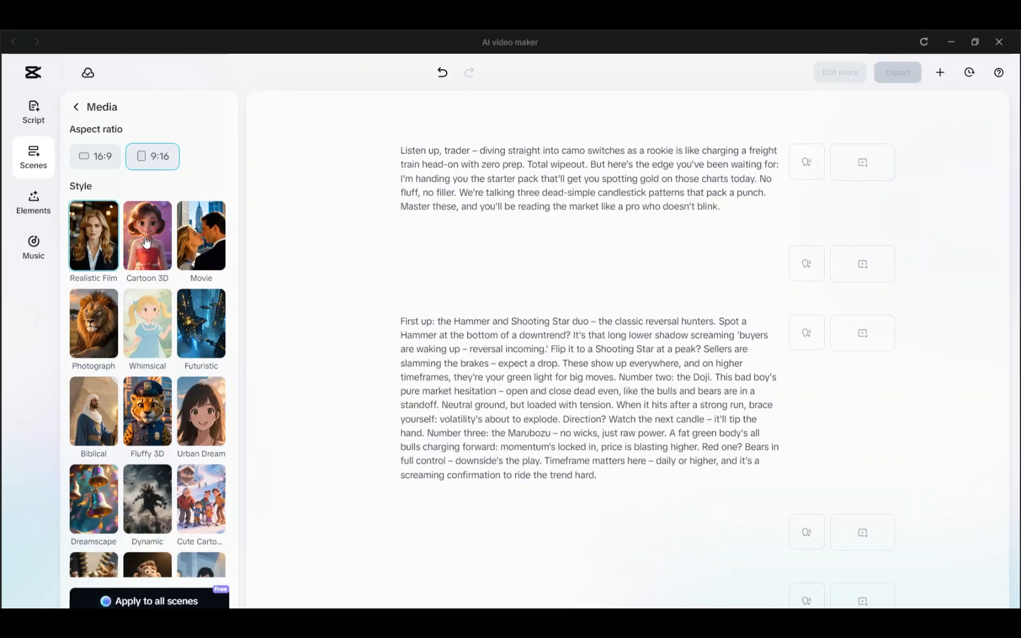
# Choose the Realistic Film style and generate AI media for all scenes, continuing despite missing voiceovers
pyautogui.click(204, 231)
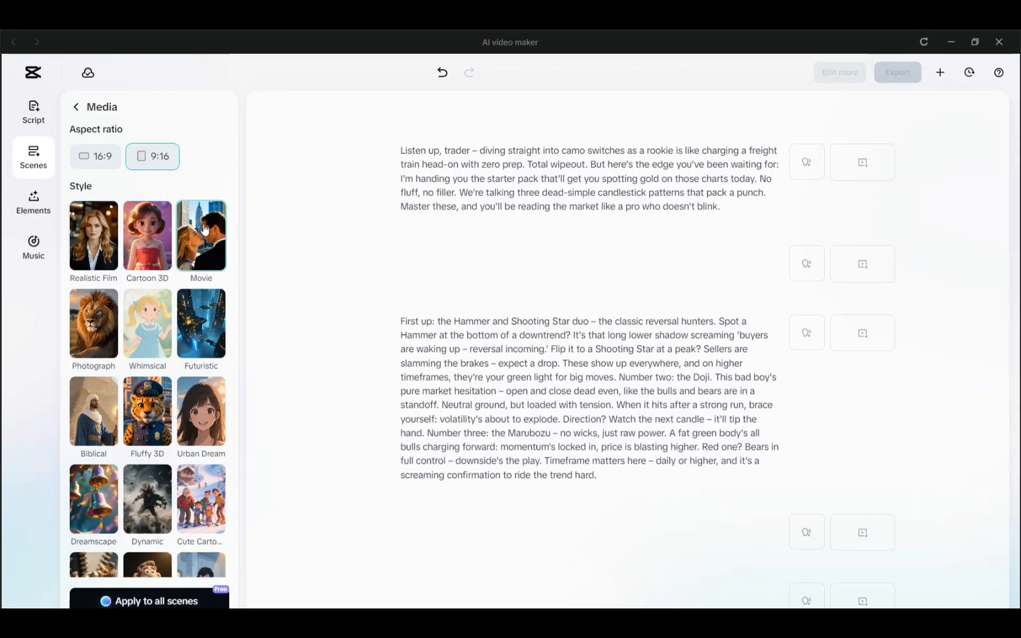
pyautogui.click(98, 231)
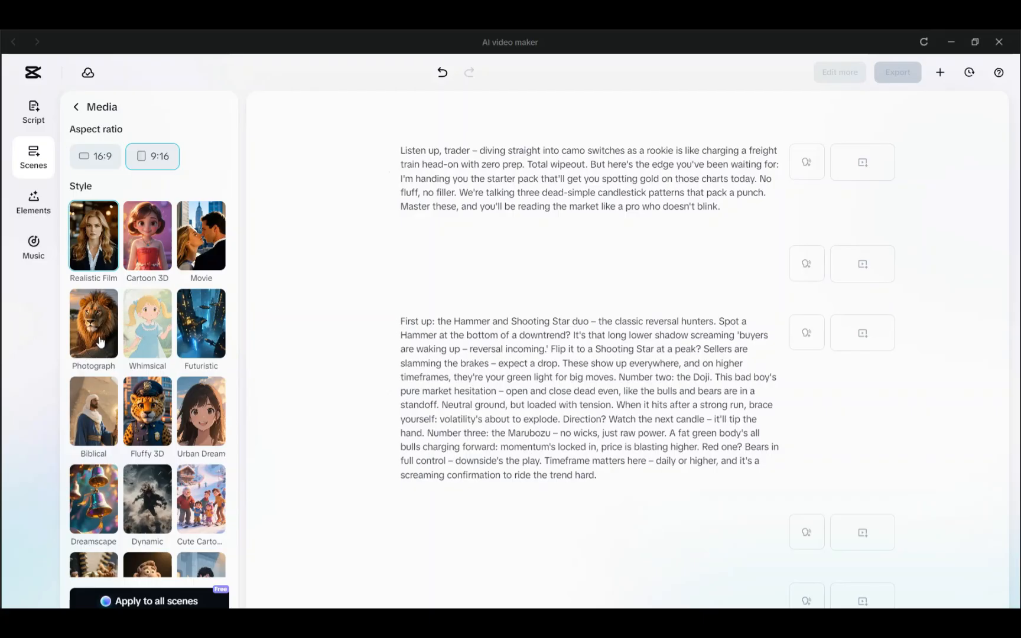
pyautogui.scroll(-3, 190, 363)
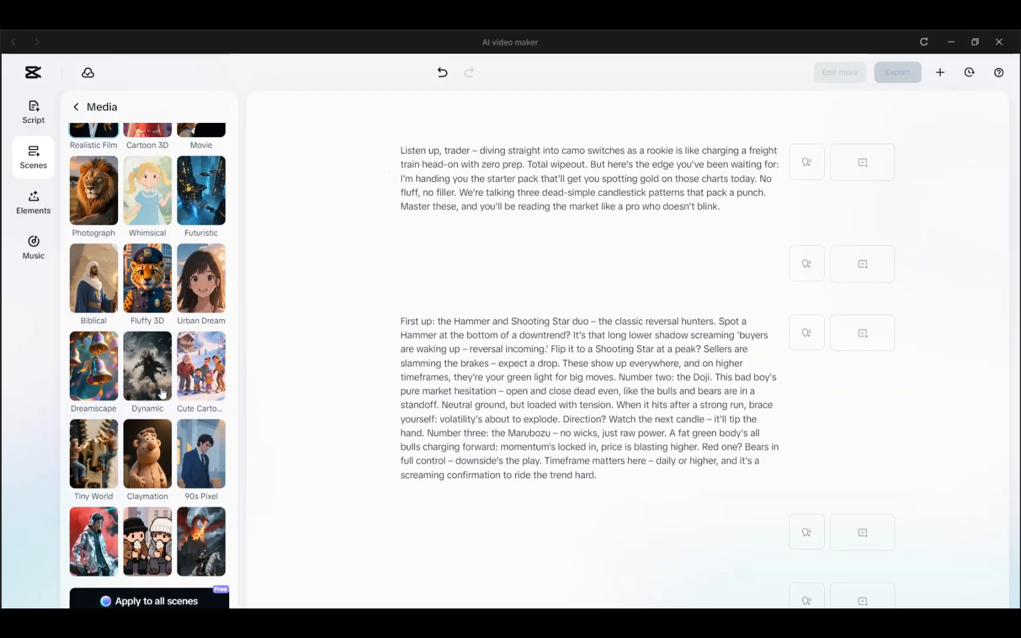
pyautogui.scroll(-9, 141, 242)
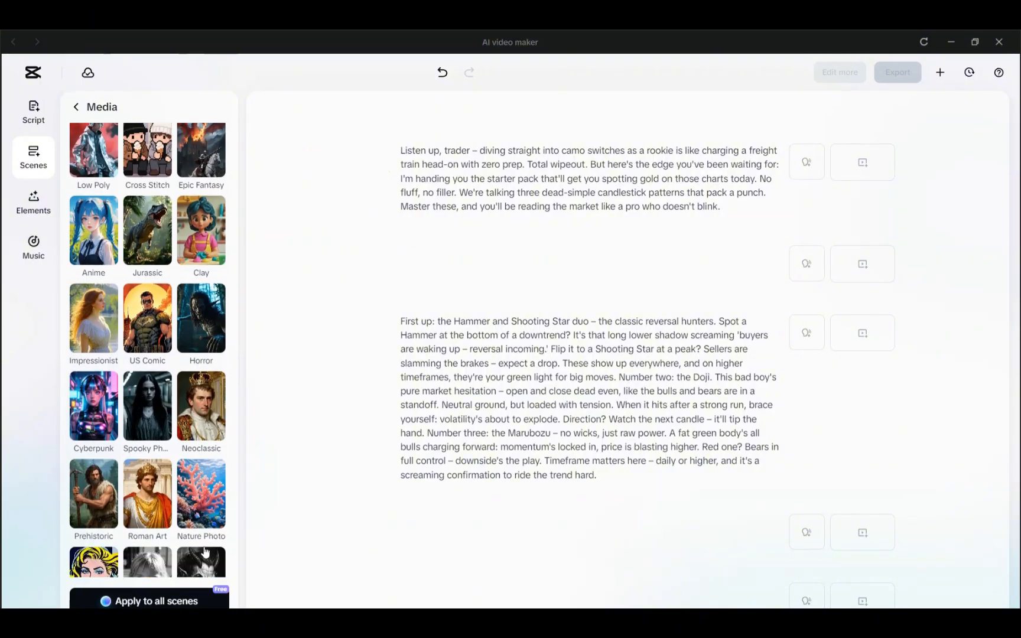
pyautogui.scroll(-3, 181, 480)
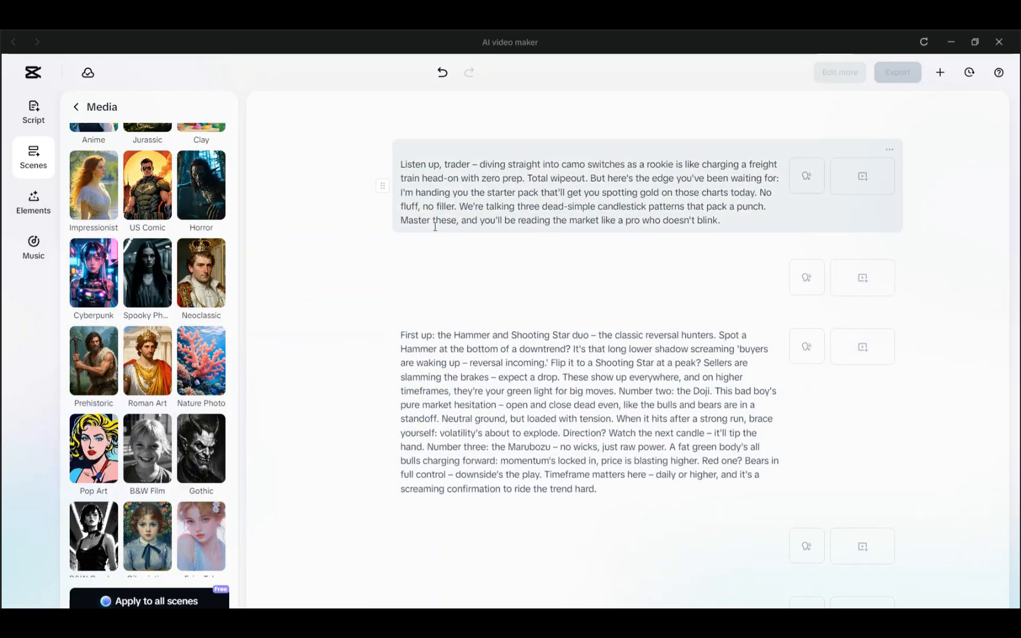
pyautogui.scroll(10, 198, 231)
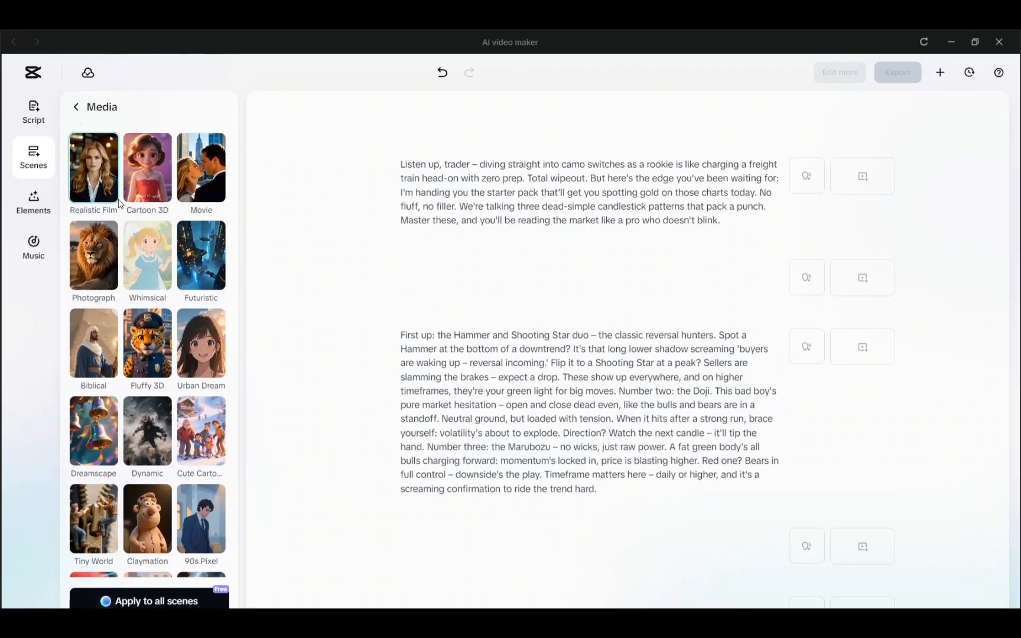
pyautogui.scroll(2, 118, 203)
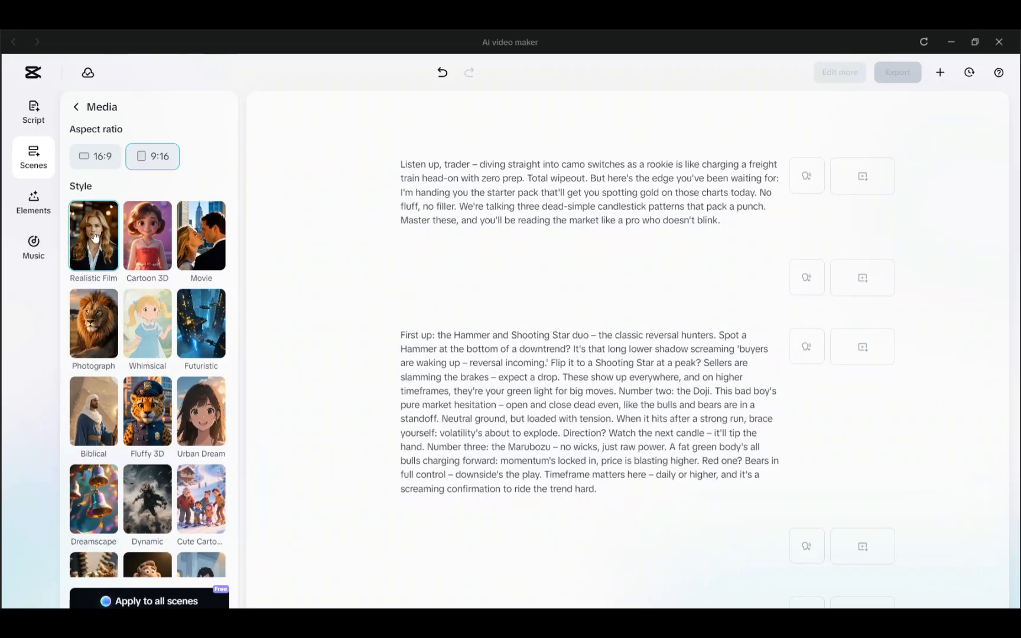
pyautogui.click(159, 602)
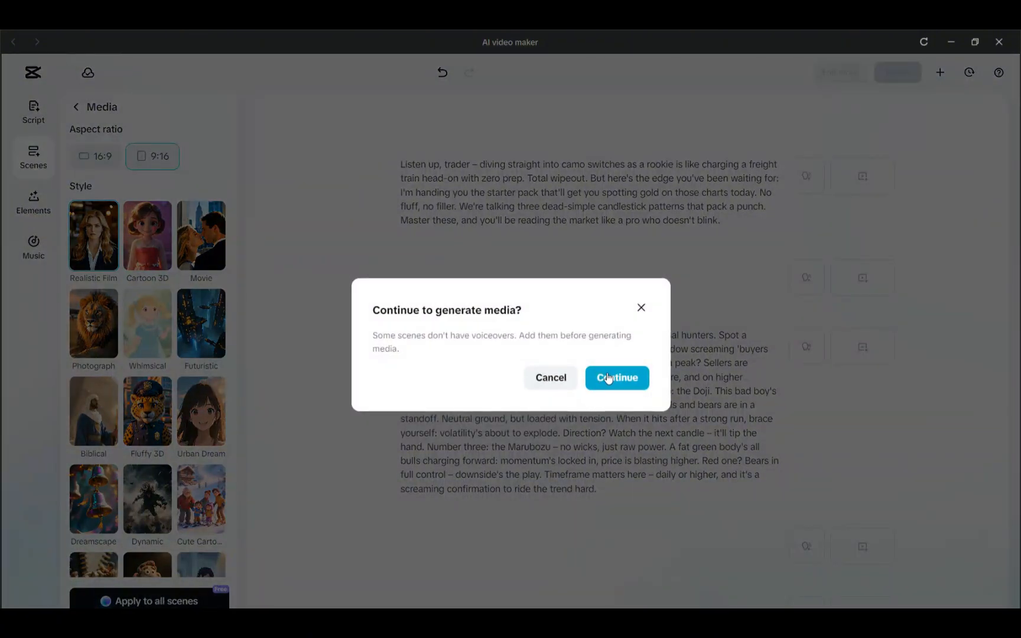
pyautogui.click(608, 379)
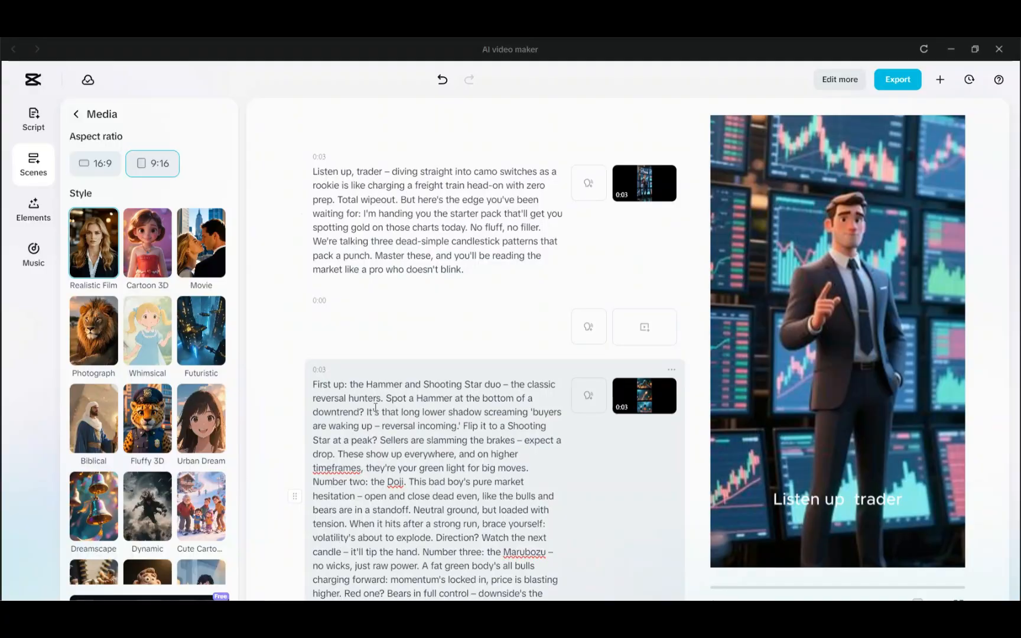
# Review the generated scene media and preview the 'So, how do you start?' scene
pyautogui.scroll(-5, 376, 215)
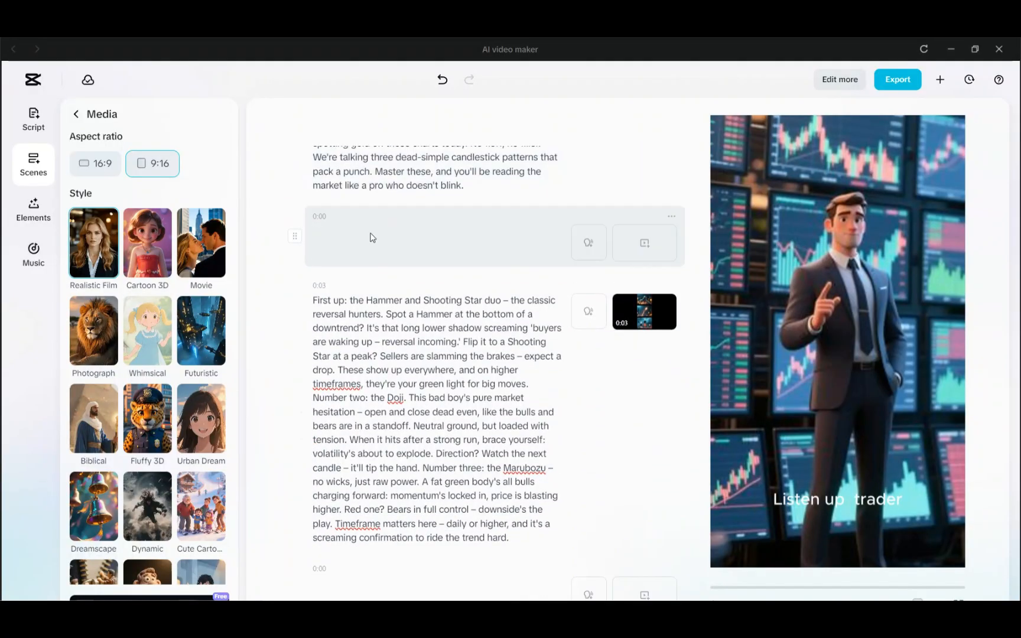
pyautogui.scroll(-2, 404, 305)
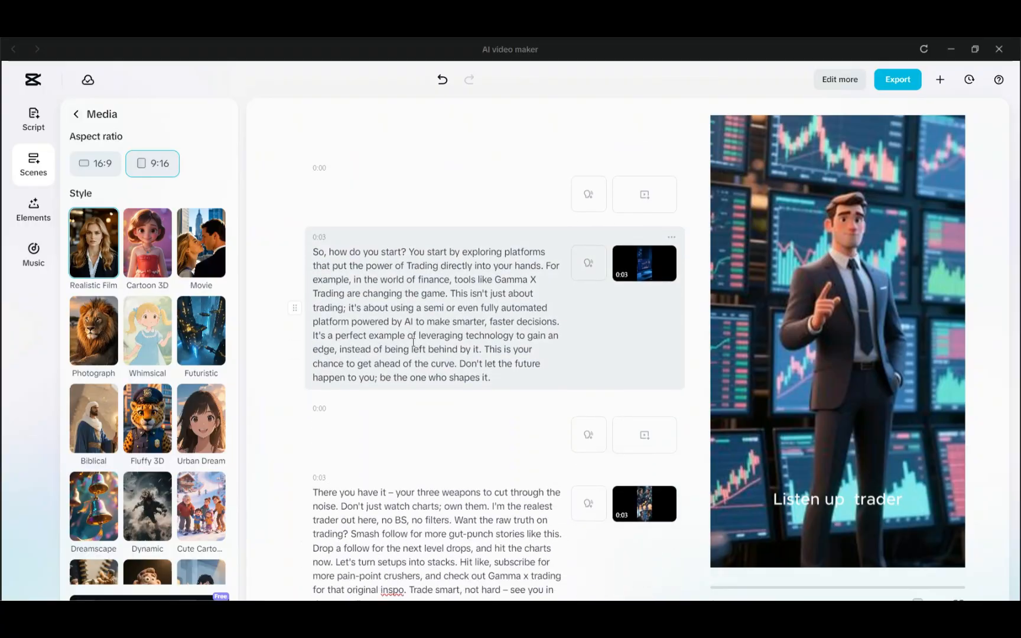
pyautogui.scroll(10, 413, 347)
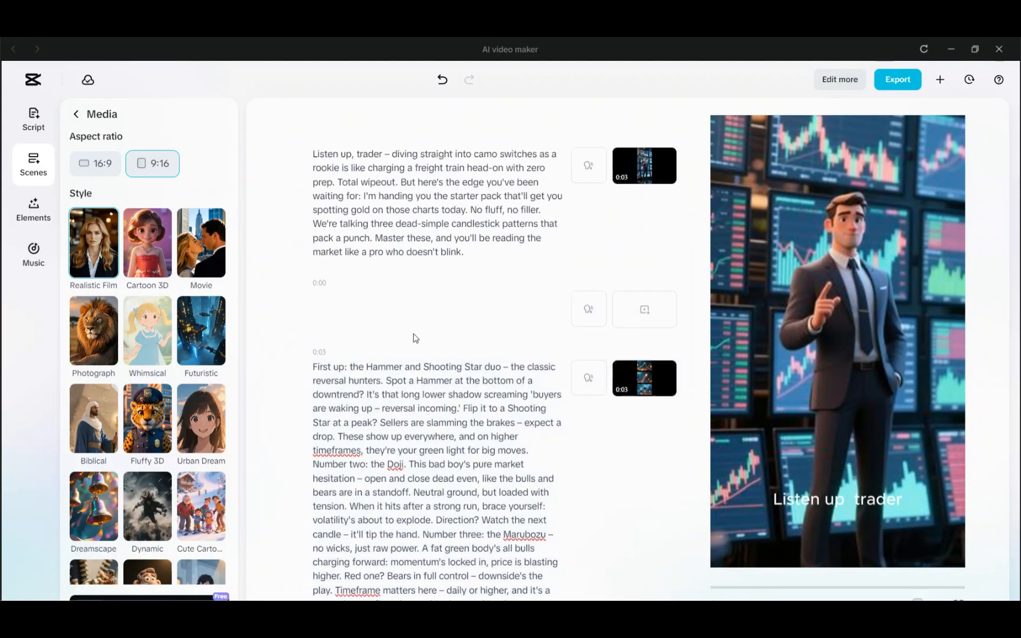
pyautogui.scroll(-10, 440, 528)
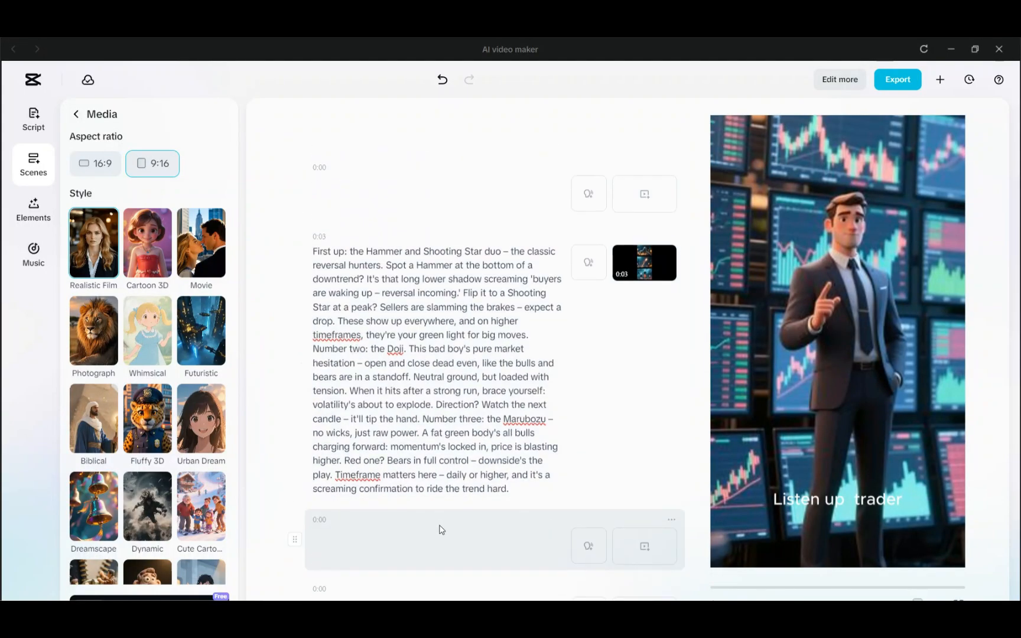
pyautogui.scroll(-2, 440, 528)
pyautogui.click(492, 387)
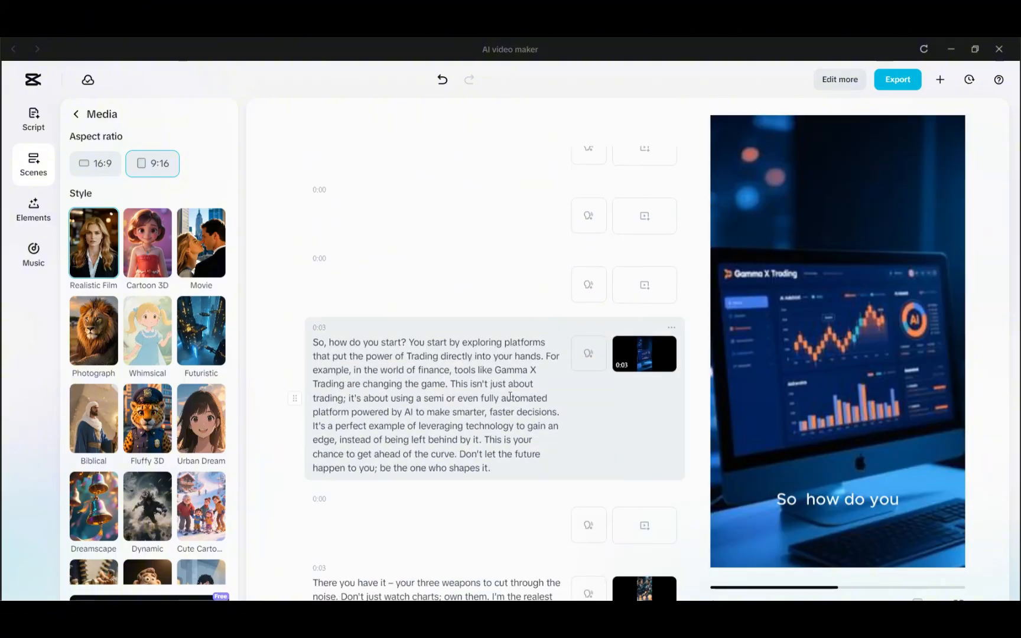
# Regenerate AI media for the Hammer, Shooting Star and Doji scene in Realistic Film style at 9:16
pyautogui.scroll(5, 503, 395)
pyautogui.click(555, 296)
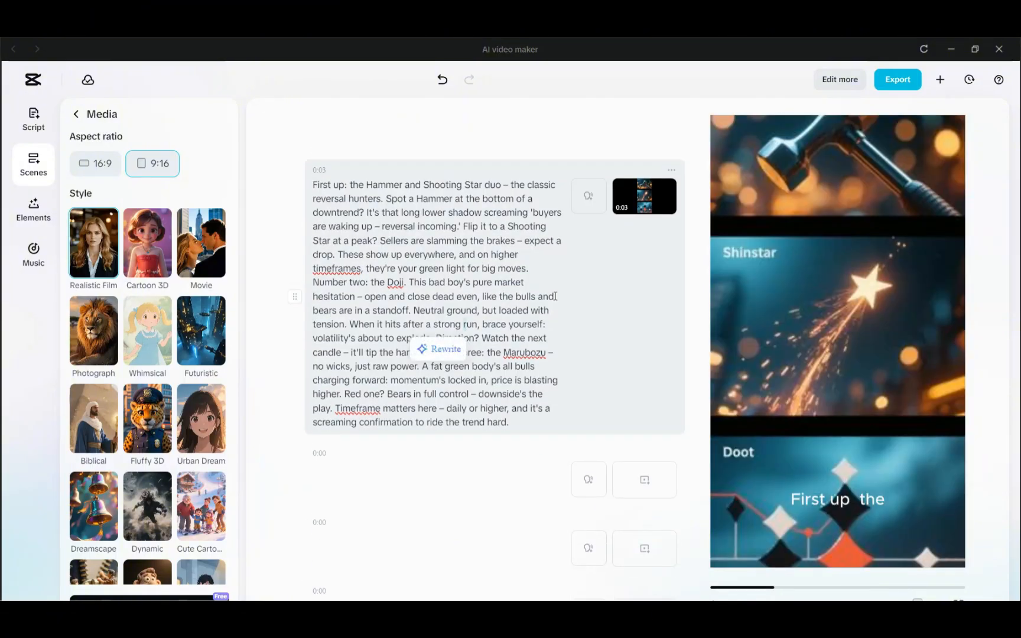
pyautogui.click(641, 204)
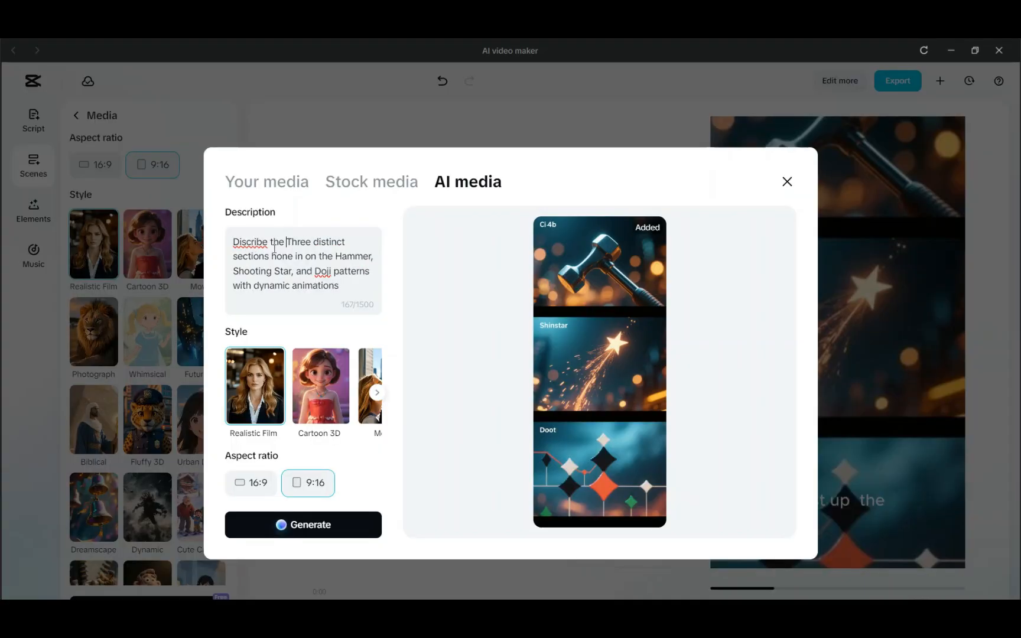
pyautogui.click(300, 525)
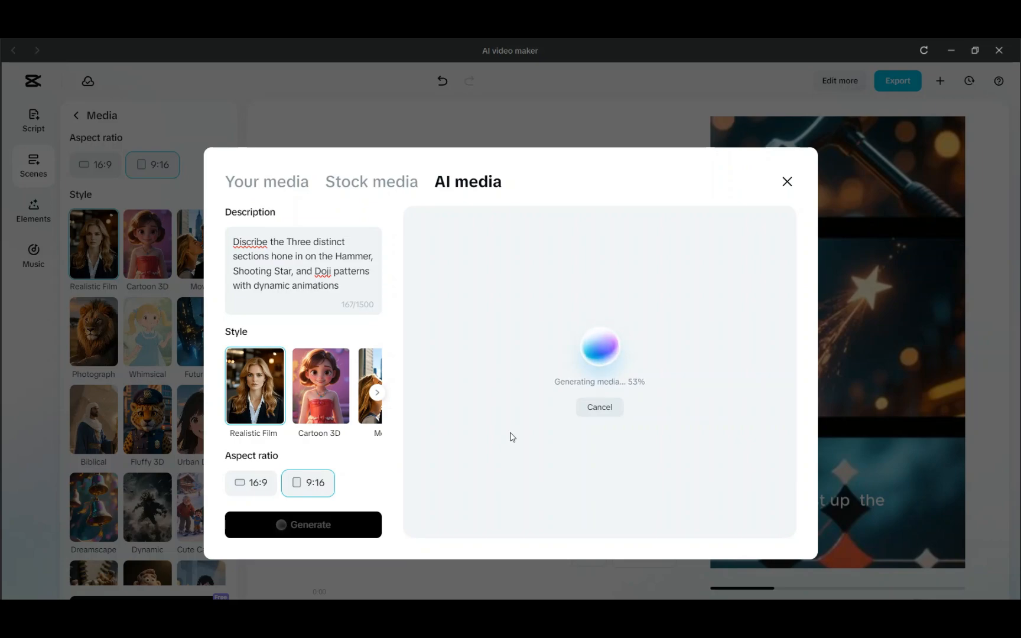
# Search stock media for stock charts and browse the results while checking the AI generation progress
pyautogui.click(390, 183)
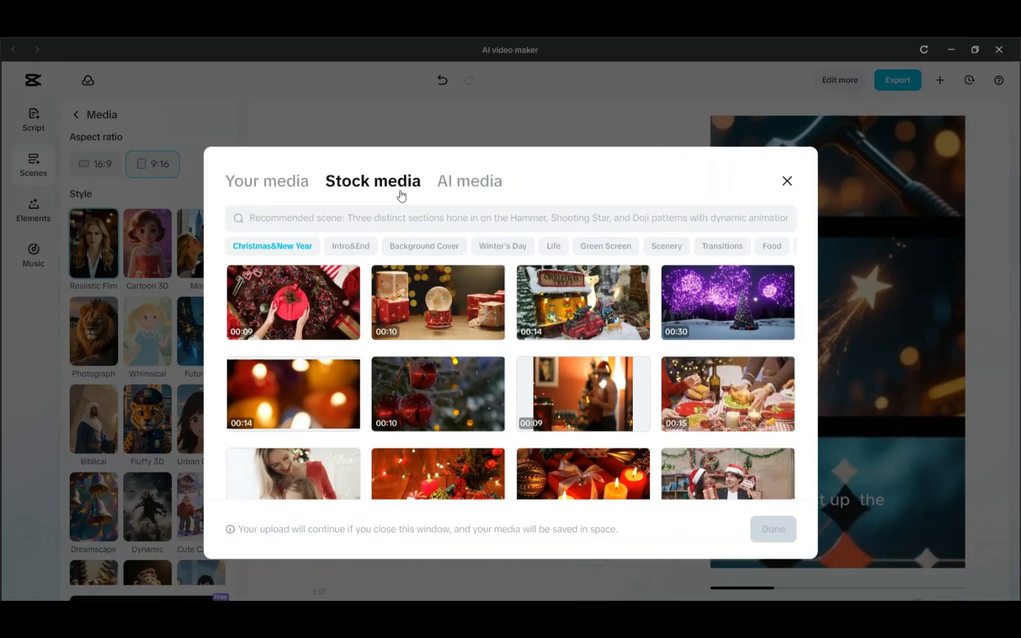
pyautogui.click(393, 210)
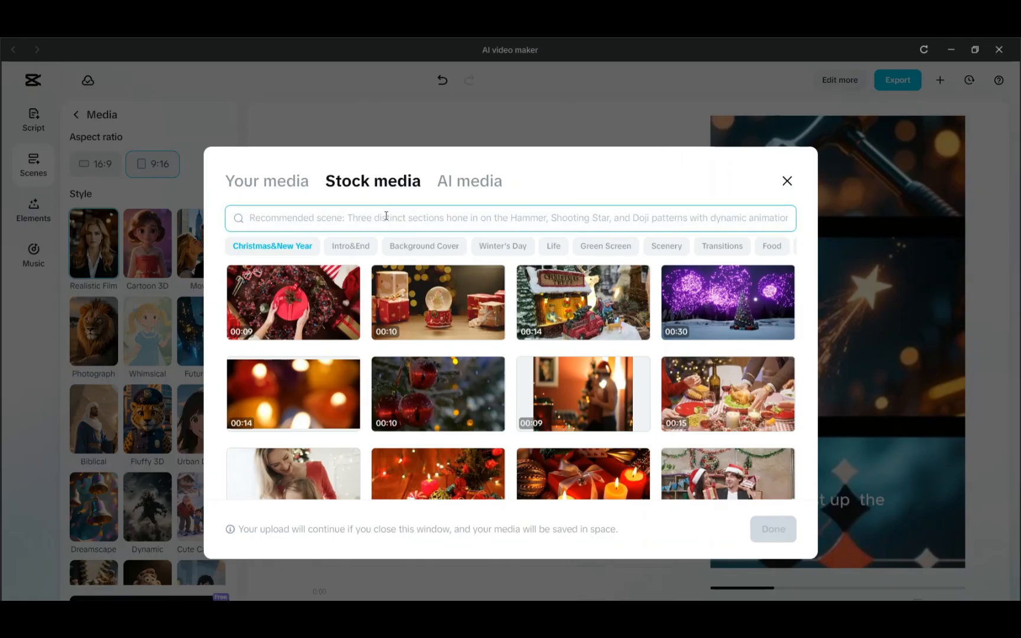
pyautogui.click(470, 181)
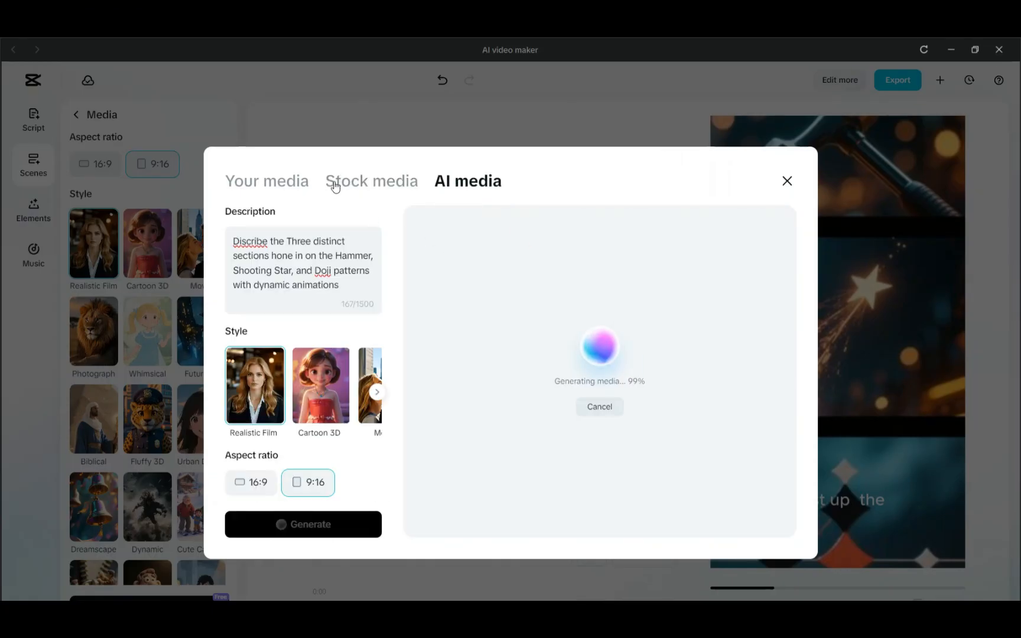
pyautogui.click(365, 181)
pyautogui.click(373, 216)
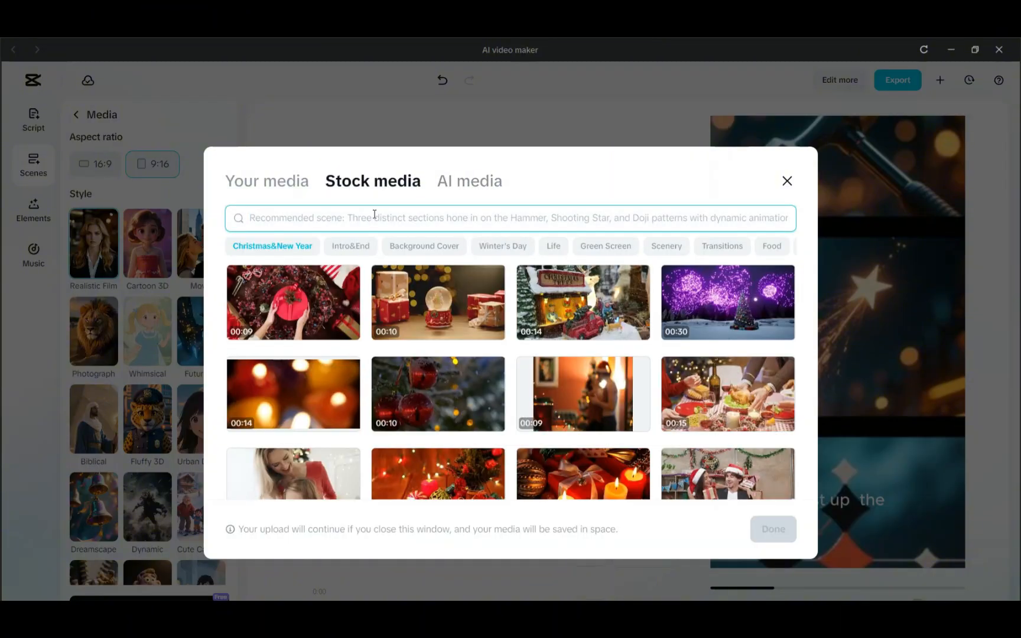
pyautogui.write('s')
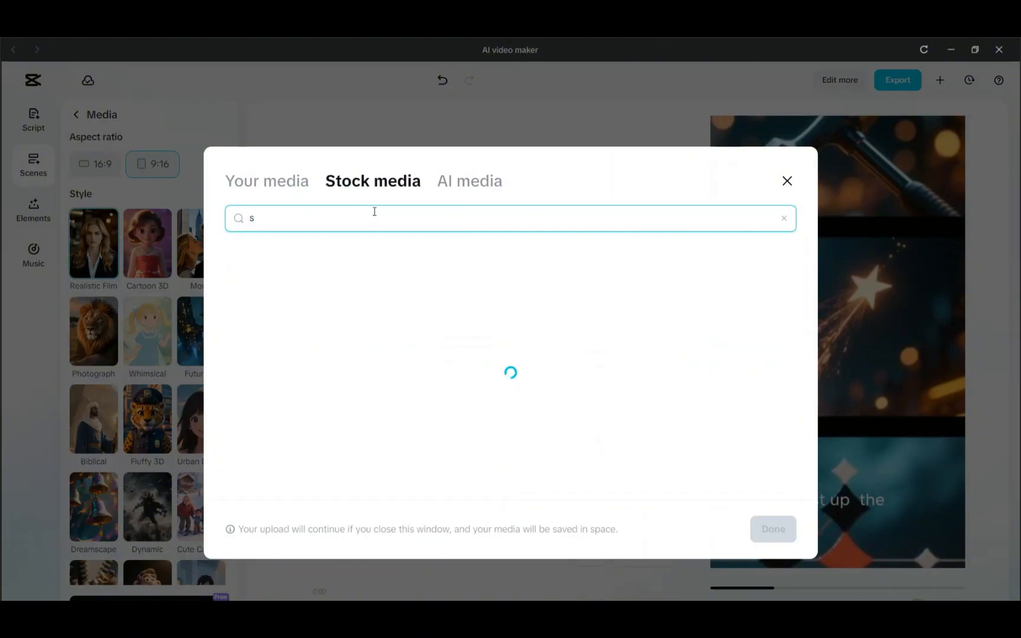
pyautogui.write('tock charts')
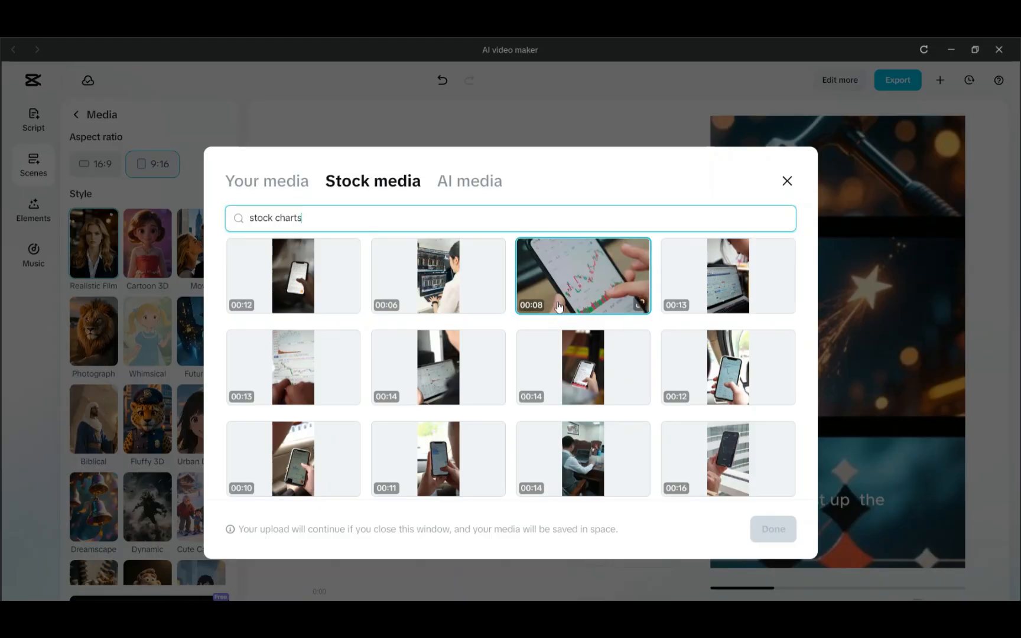
pyautogui.scroll(-5, 568, 268)
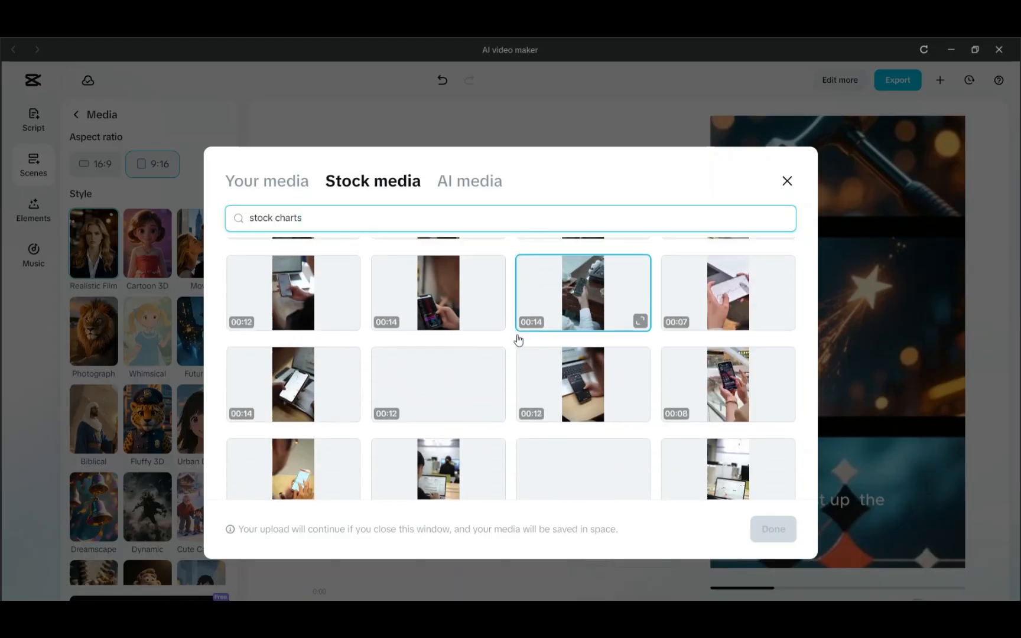
pyautogui.scroll(-2, 480, 357)
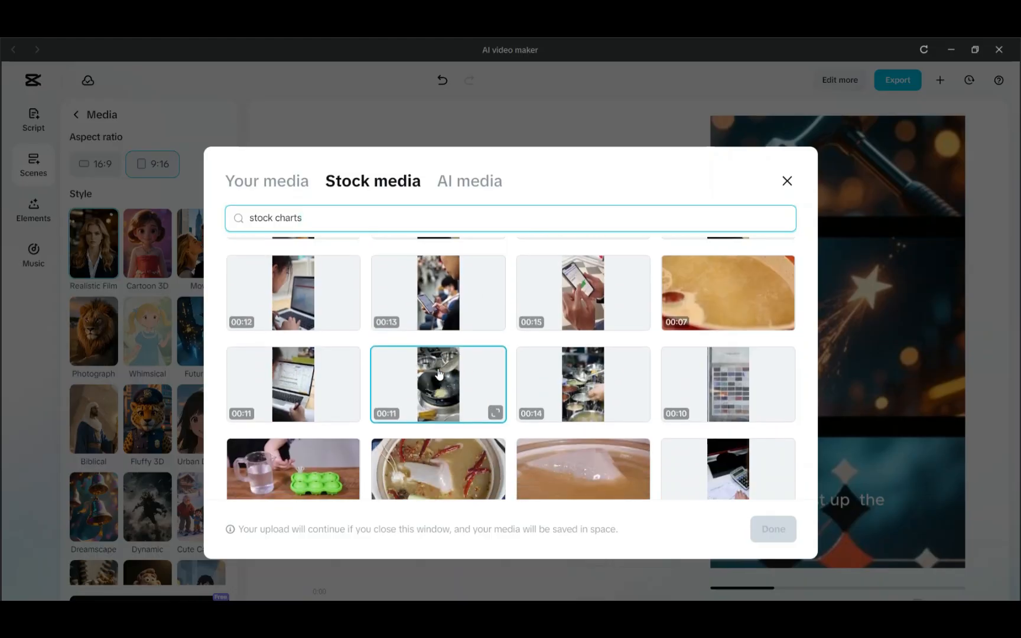
pyautogui.click(473, 184)
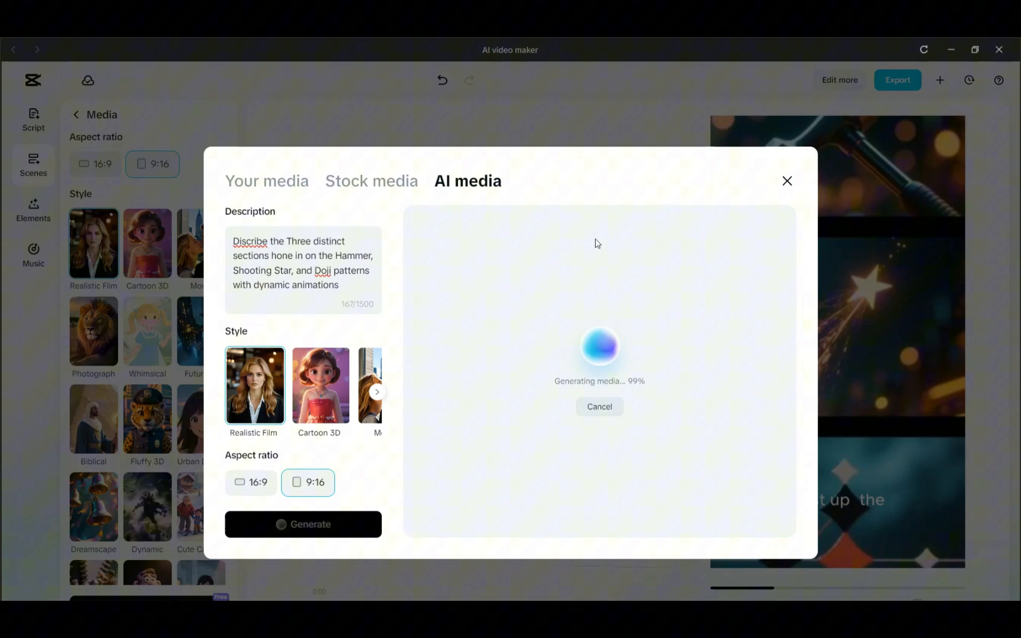
pyautogui.click(365, 184)
pyautogui.scroll(-4, 445, 327)
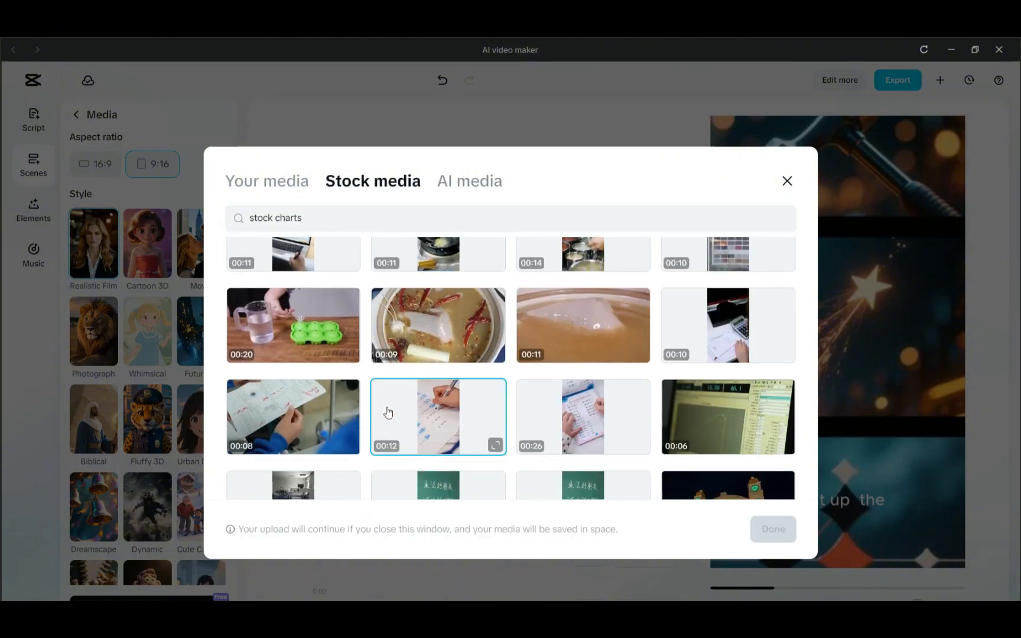
pyautogui.scroll(-10, 663, 438)
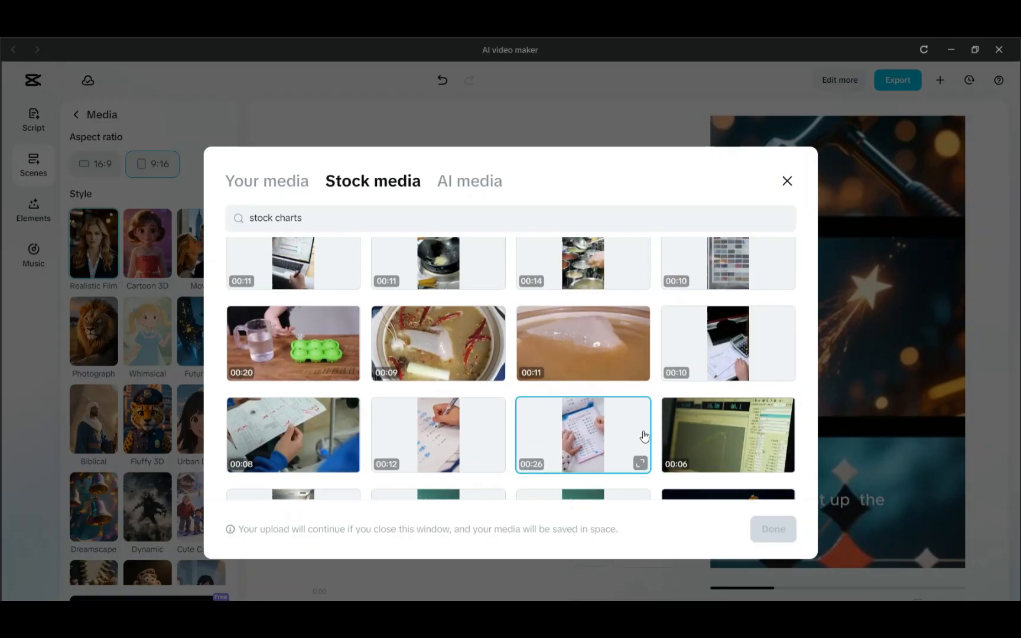
pyautogui.scroll(10, 516, 376)
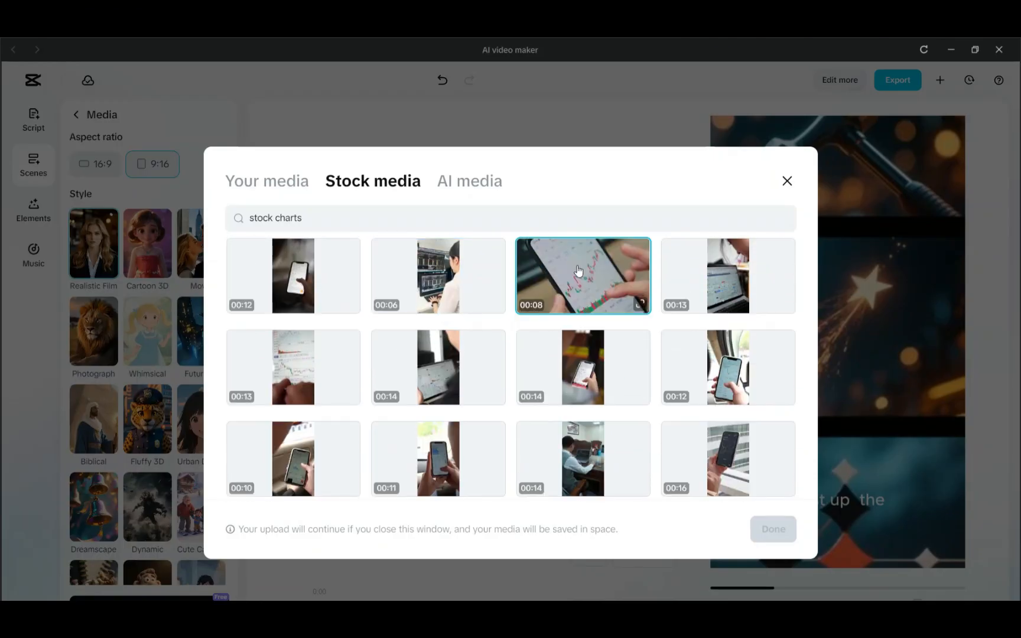
# Upload the grok-video clip from the CapCut Video Example folder to your media and close the media dialog
pyautogui.click(228, 183)
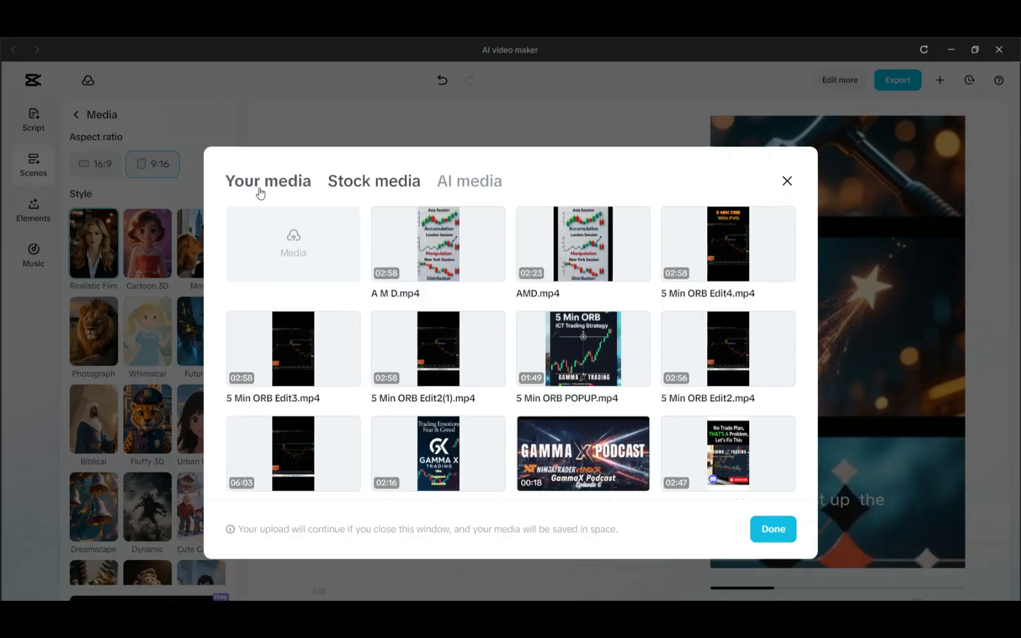
pyautogui.click(300, 239)
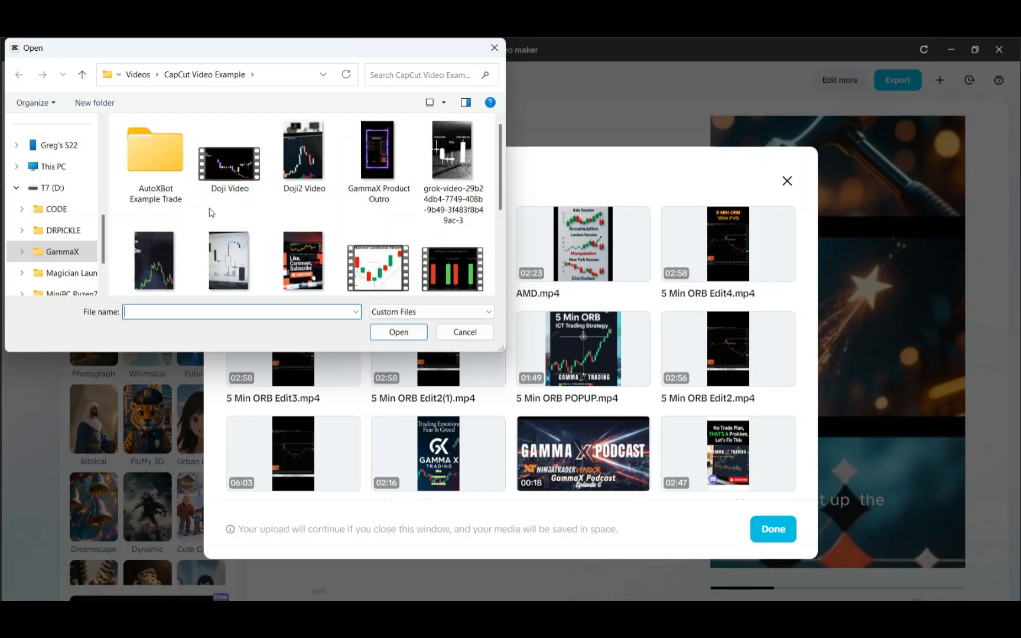
pyautogui.click(446, 192)
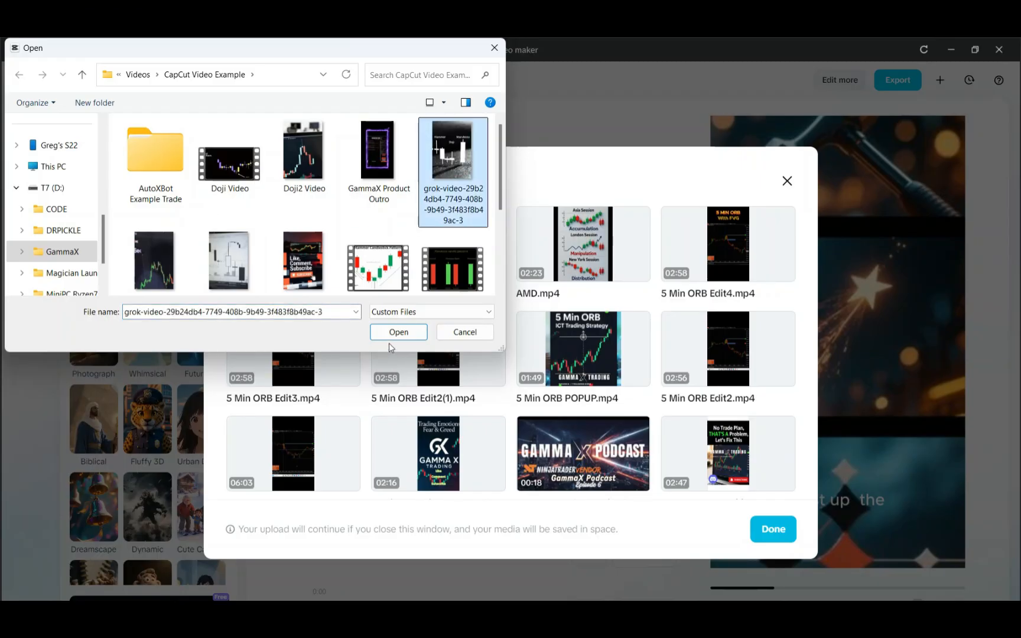
pyautogui.click(392, 332)
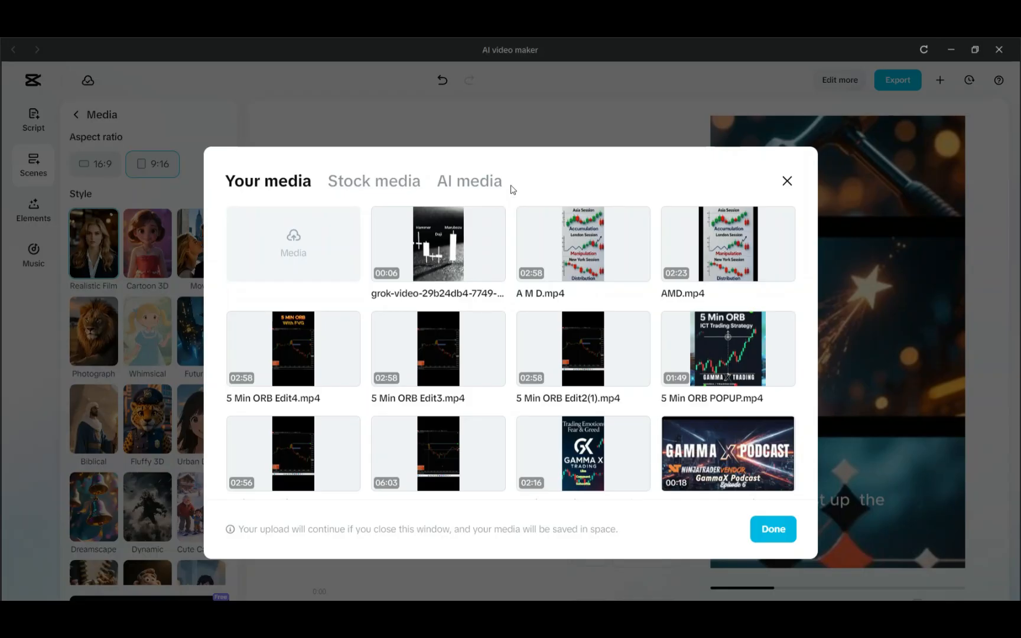
pyautogui.click(483, 184)
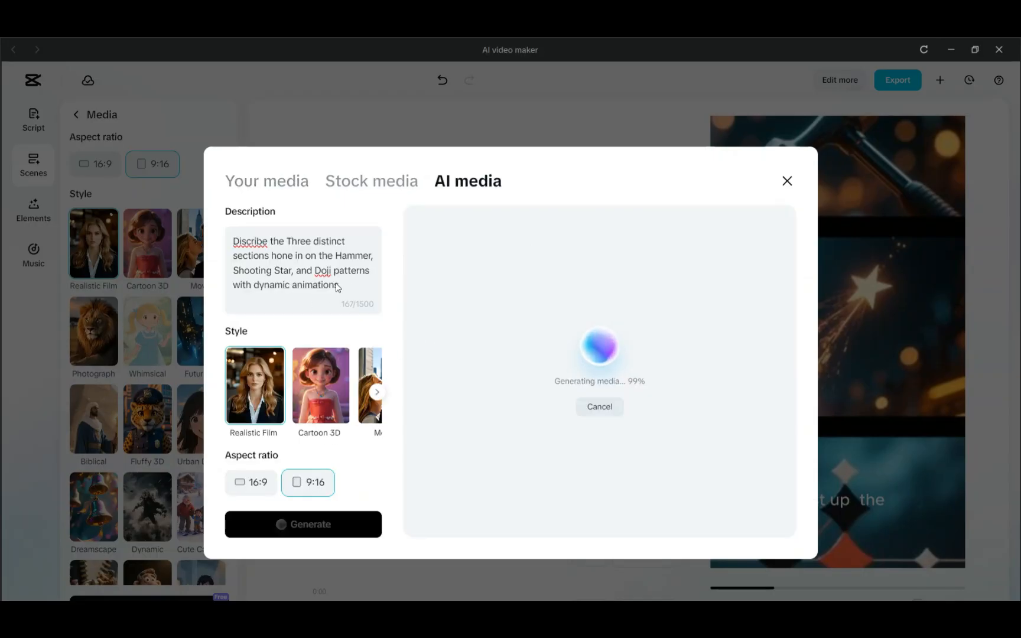
pyautogui.click(787, 181)
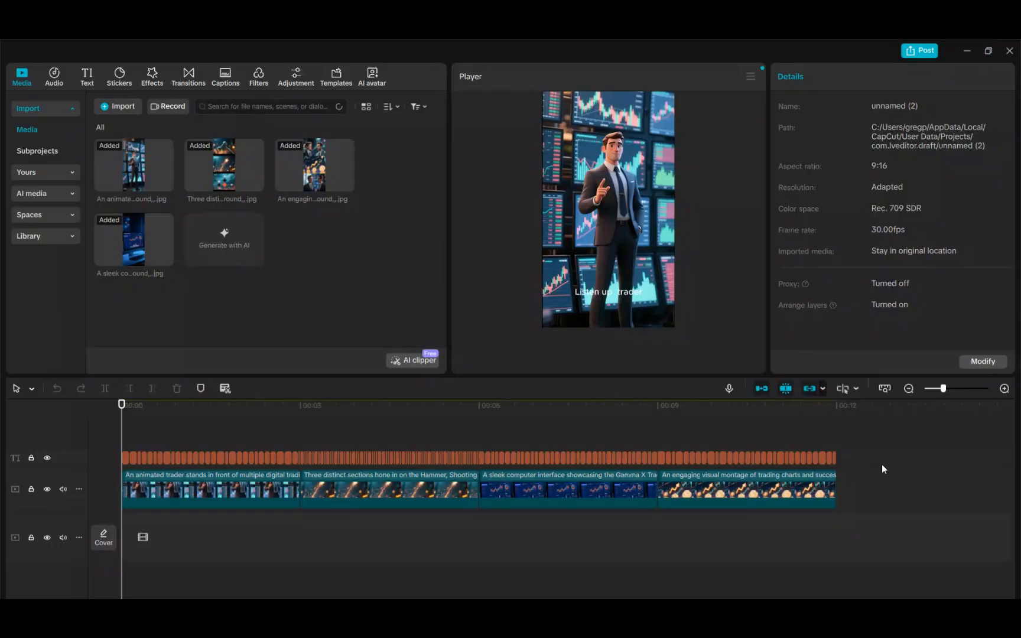
# Select the whole captions track on the timeline and delete it
pyautogui.click(894, 458)
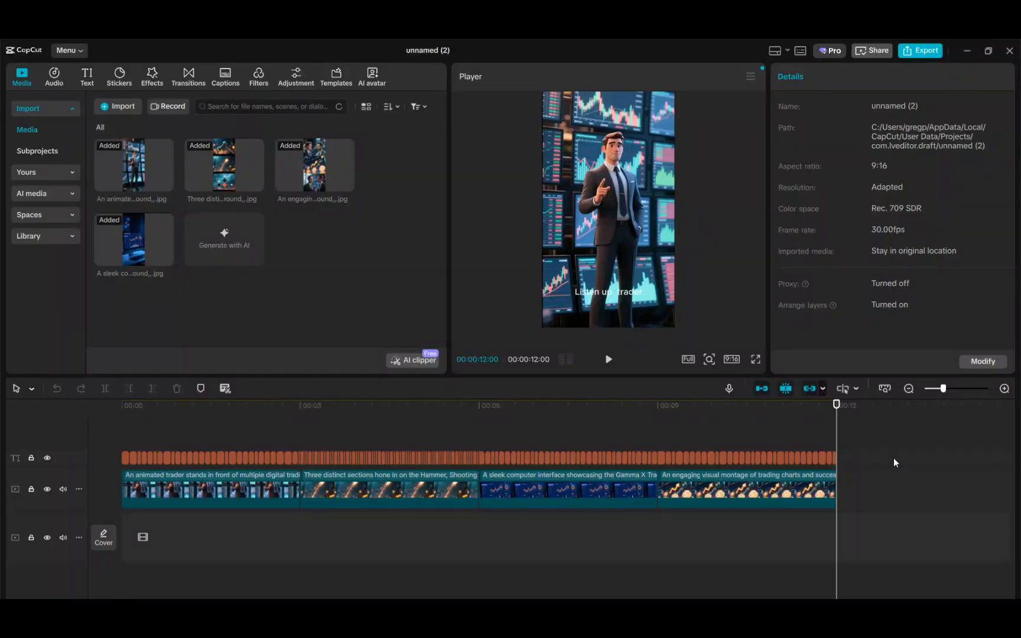
pyautogui.moveTo(537, 443); pyautogui.dragTo(118, 459)
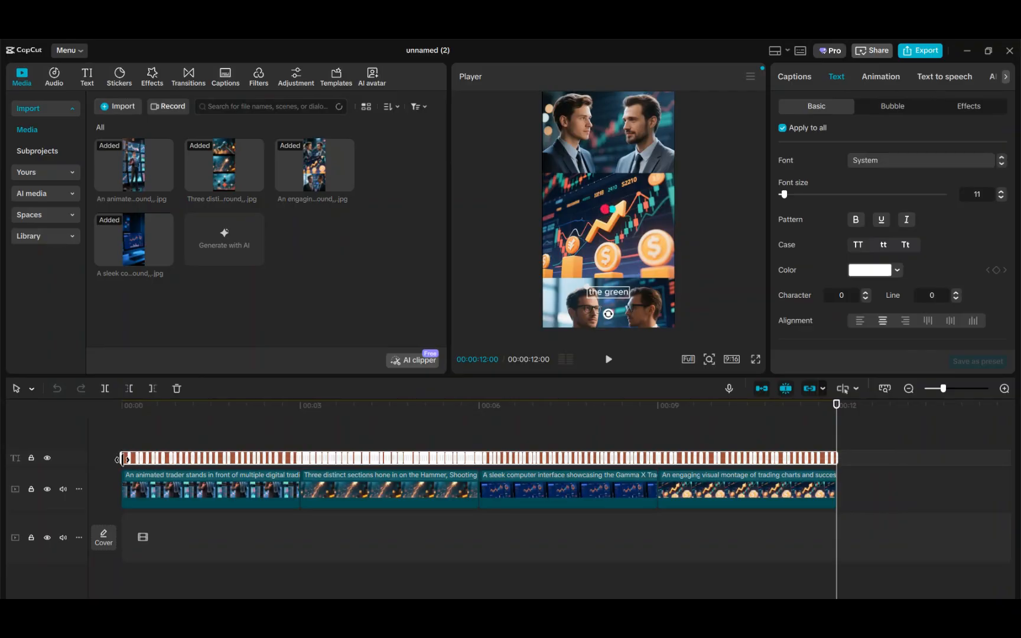
pyautogui.press('Delete')
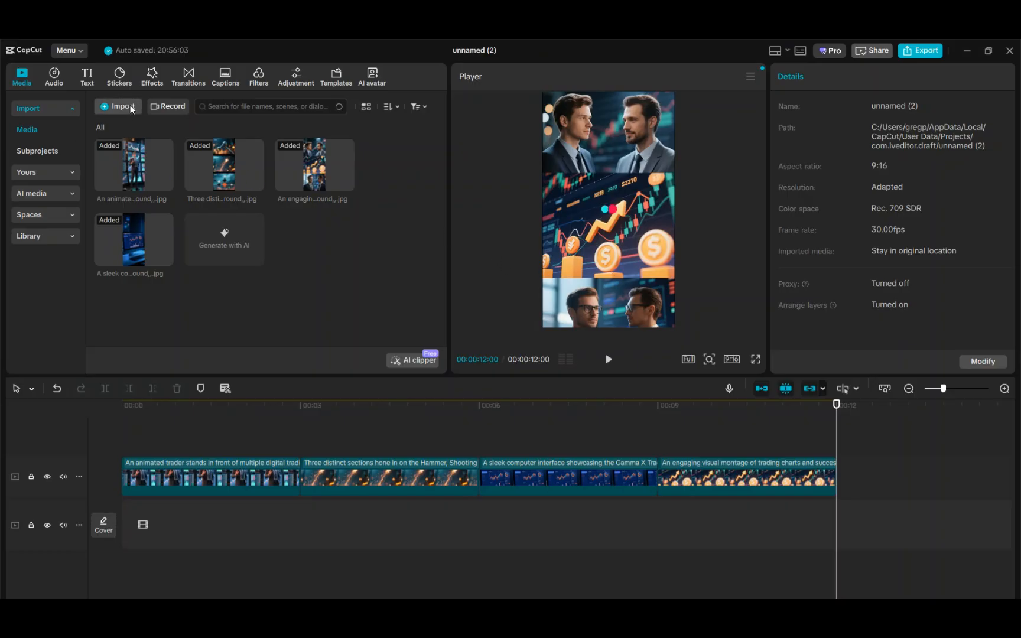
# Preview each AI-generated scene image in the media library
pyautogui.click(141, 172)
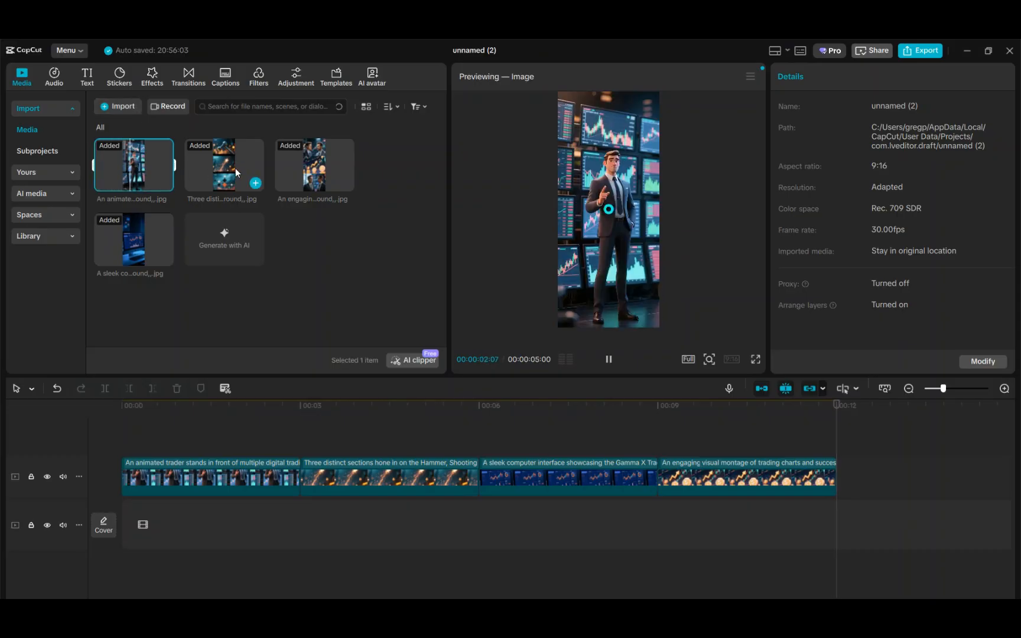
pyautogui.click(236, 169)
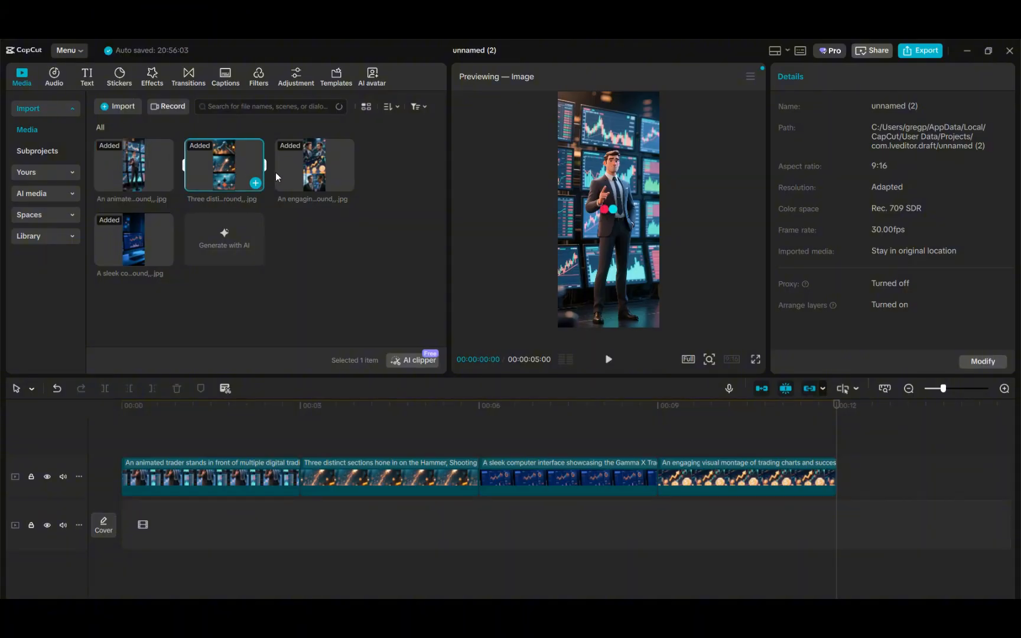
pyautogui.click(324, 178)
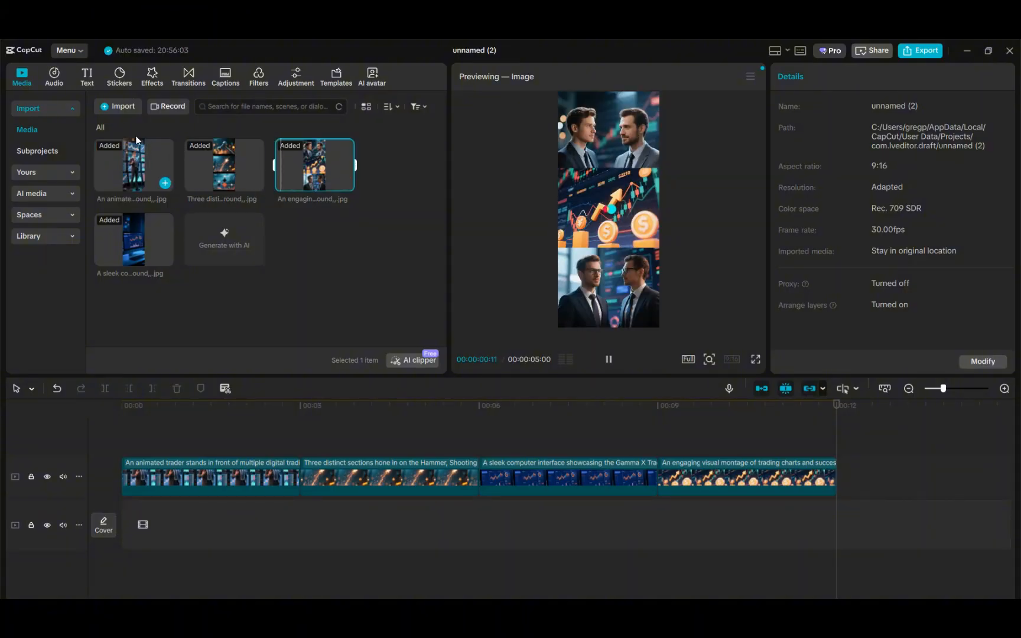
# Open the media import dialog and browse the Meta AI, Market Realist and Grok Imagine tabs in the browser
pyautogui.click(132, 106)
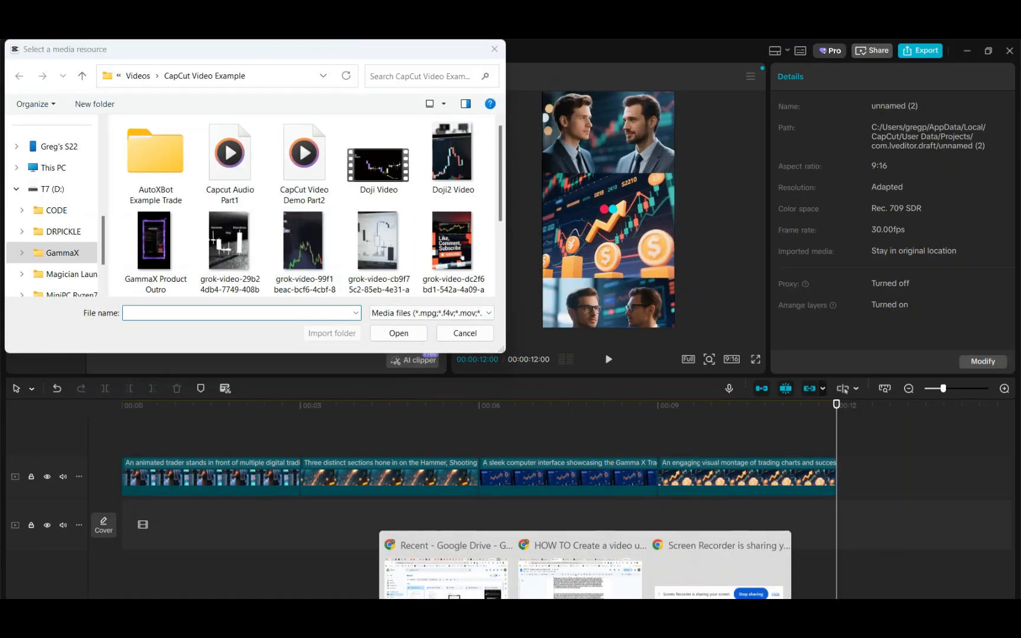
pyautogui.click(543, 582)
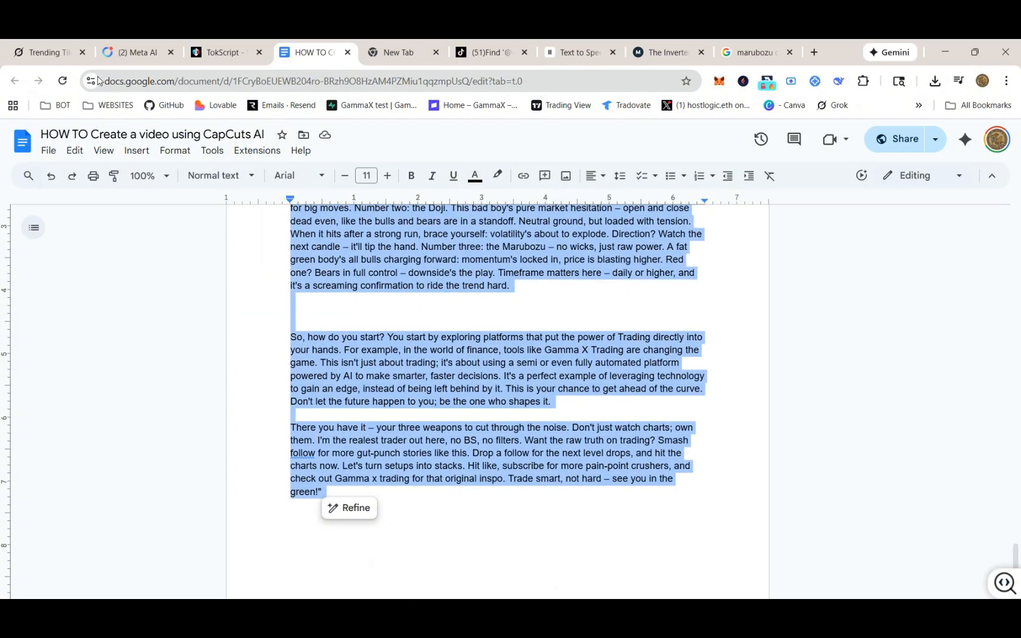
pyautogui.click(128, 52)
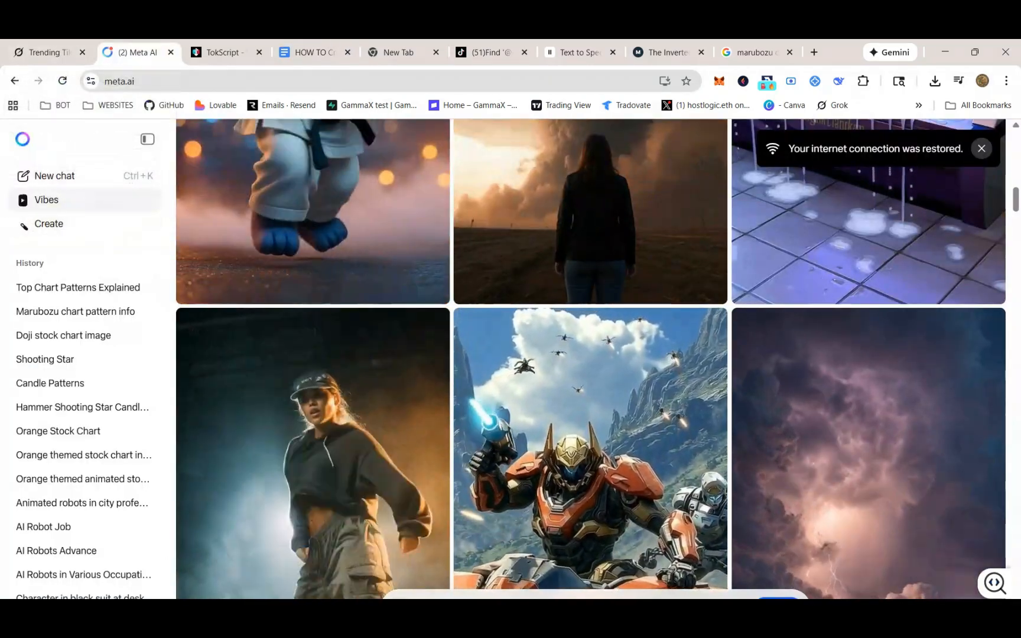
pyautogui.click(667, 52)
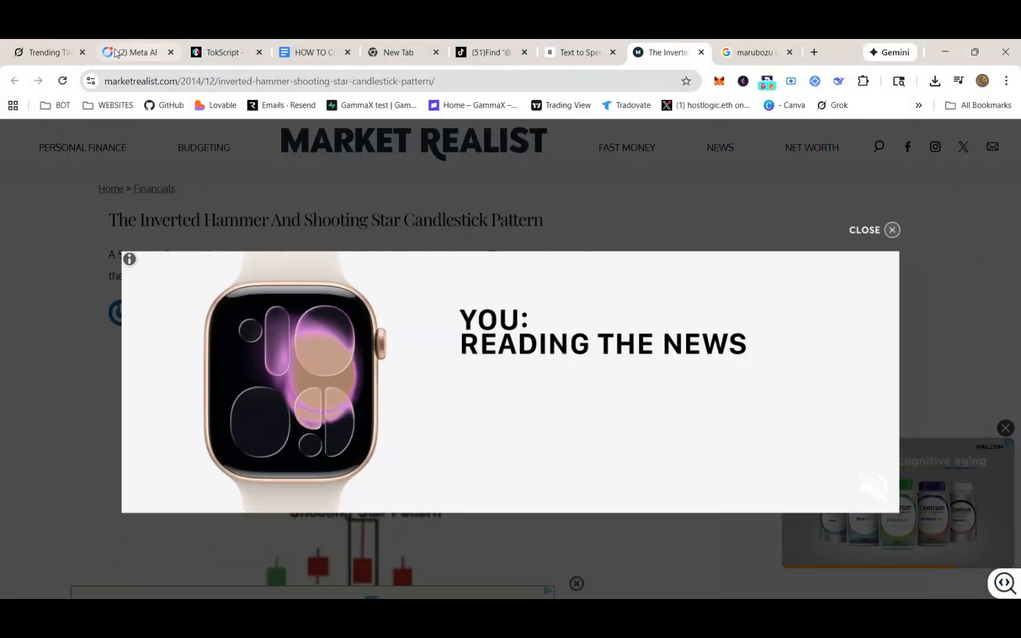
pyautogui.click(119, 53)
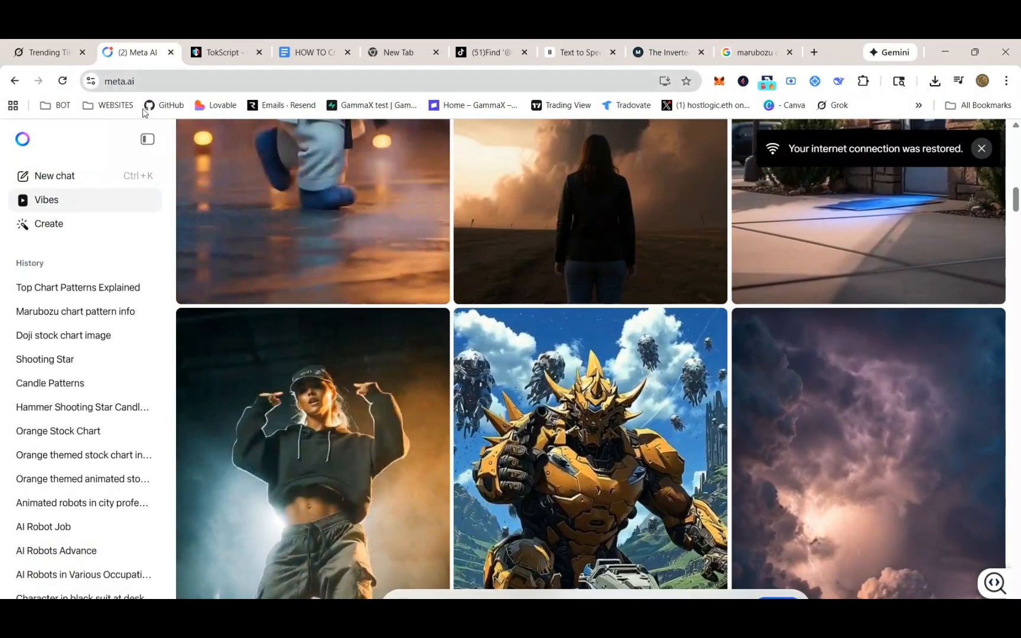
pyautogui.click(44, 52)
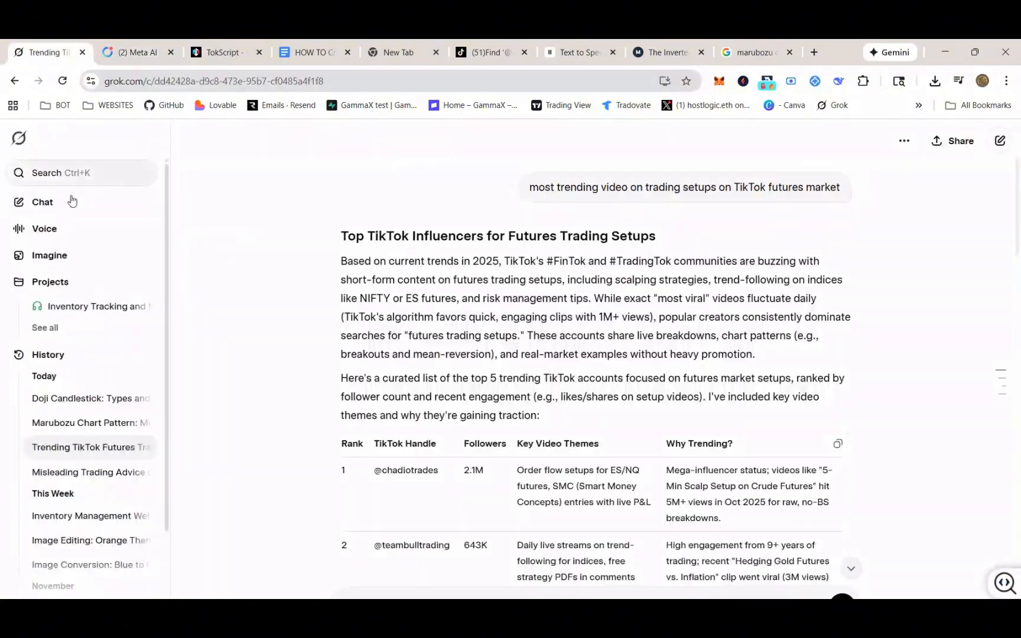
pyautogui.click(74, 256)
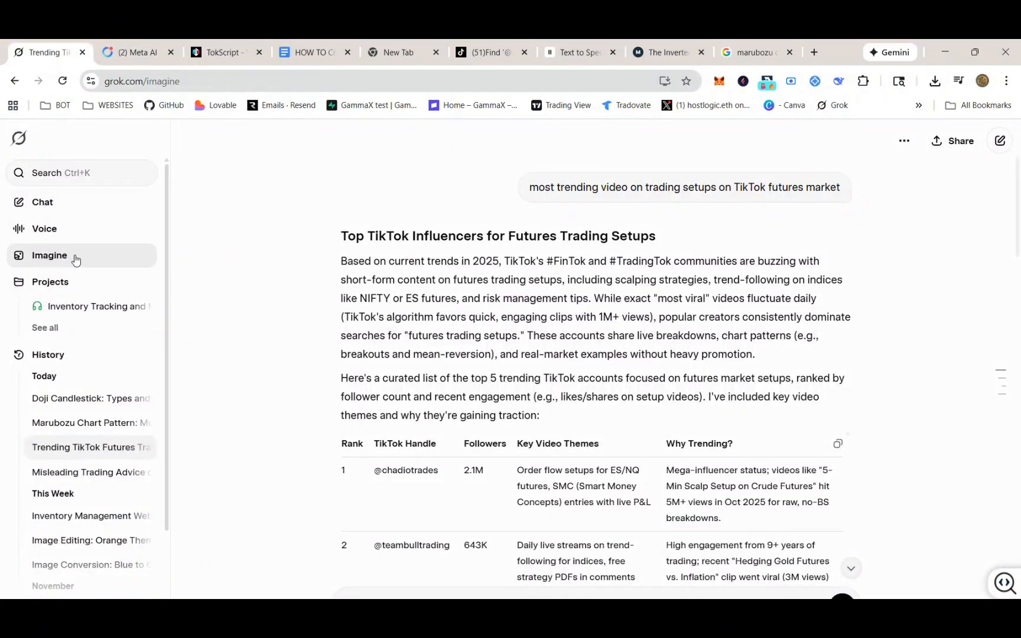
pyautogui.scroll(-5, 654, 371)
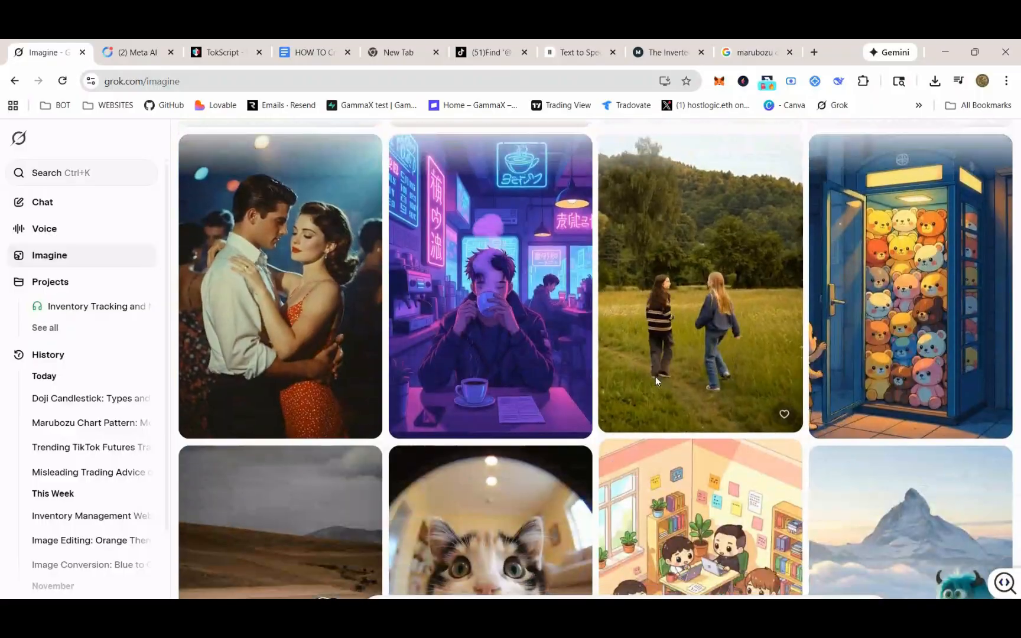
pyautogui.scroll(-8, 653, 378)
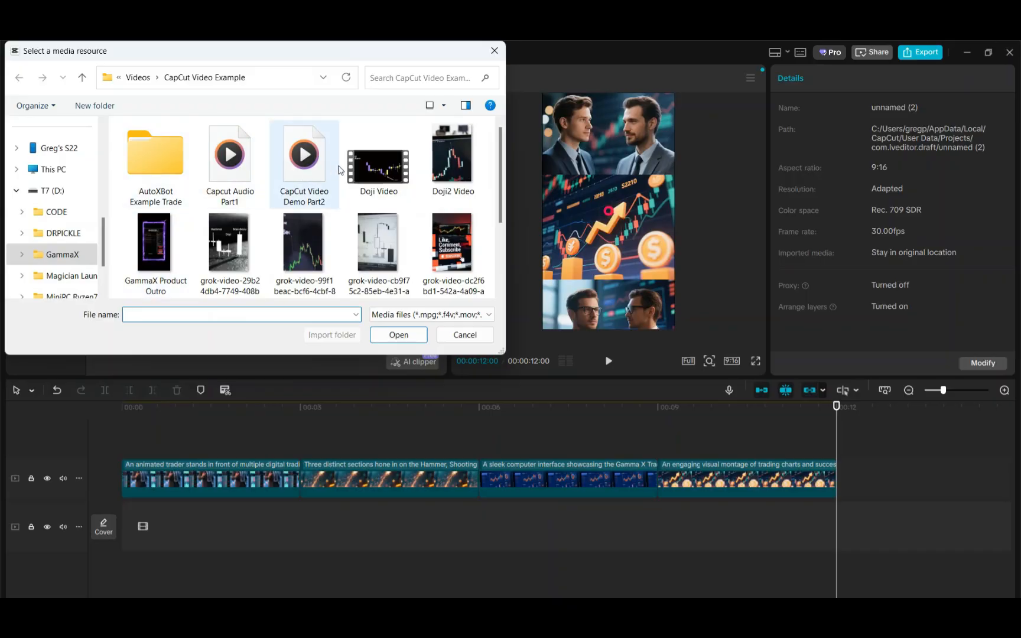
# Import the Capcut audio parts, Doji, GammaX Product Outro, grok-video, hammer, Marubozu and Shooting Star files from the CapCut Video Example folder
pyautogui.click(364, 165)
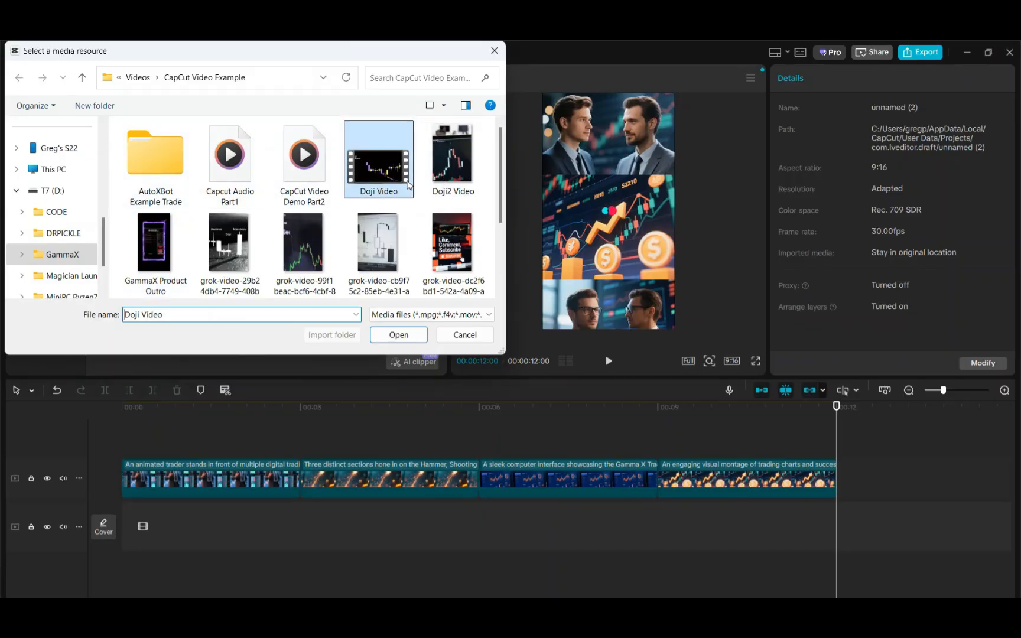
pyautogui.keyDown('ctrl'); pyautogui.click(452, 158); pyautogui.keyUp('ctrl')
pyautogui.keyDown('ctrl'); pyautogui.click(169, 267); pyautogui.keyUp('ctrl')
pyautogui.scroll(-1, 168, 267)
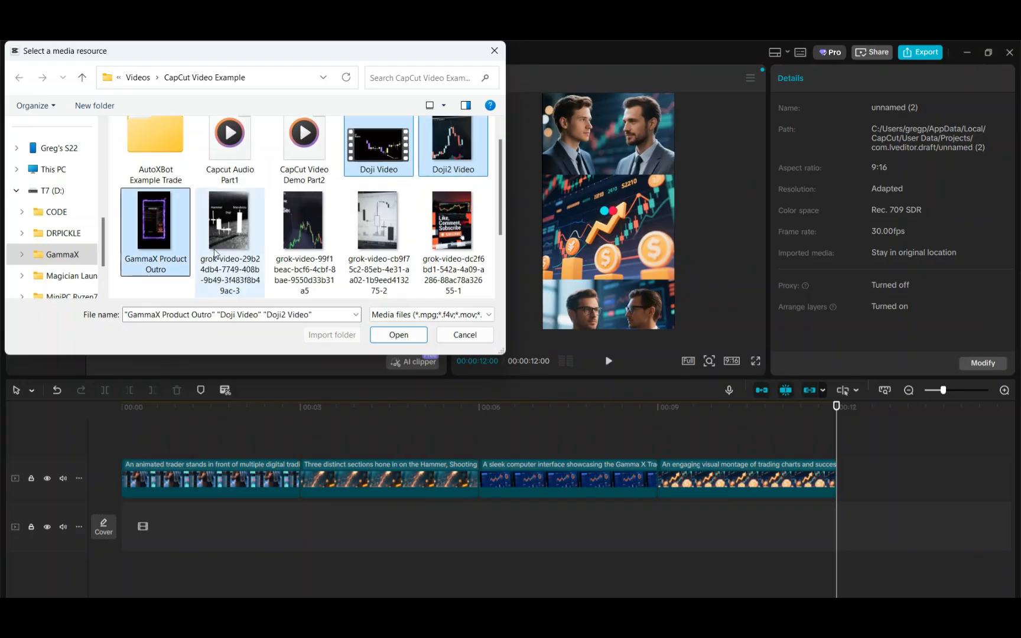
pyautogui.keyDown('ctrl'); pyautogui.click(228, 242); pyautogui.keyUp('ctrl')
pyautogui.keyDown('ctrl'); pyautogui.click(301, 236); pyautogui.keyUp('ctrl')
pyautogui.keyDown('ctrl'); pyautogui.click(378, 233); pyautogui.keyUp('ctrl')
pyautogui.keyDown('ctrl'); pyautogui.click(424, 223); pyautogui.keyUp('ctrl')
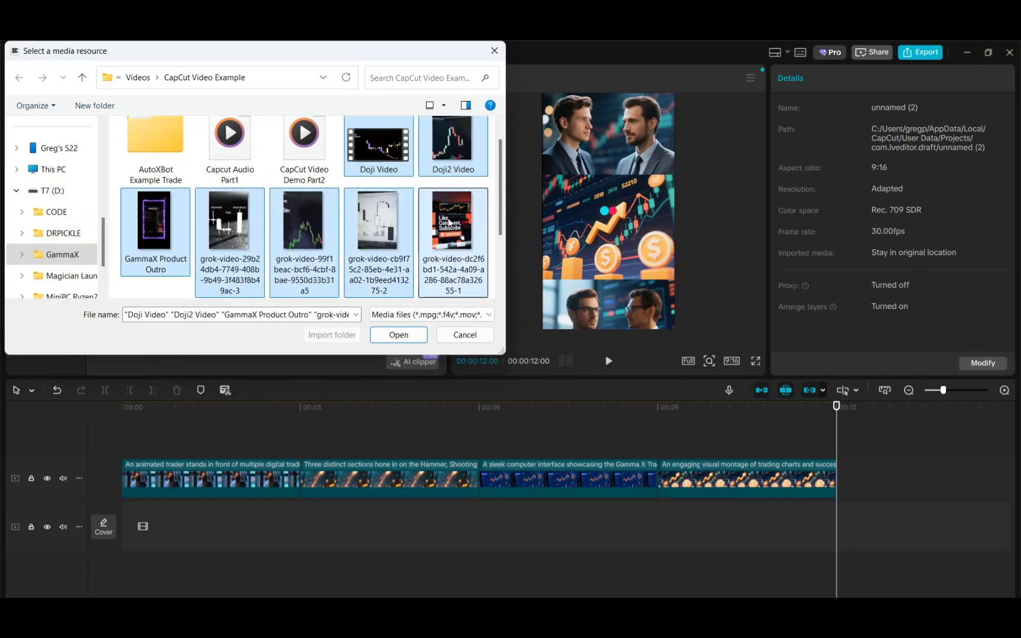
pyautogui.keyDown('ctrl'); pyautogui.click(319, 142); pyautogui.keyUp('ctrl')
pyautogui.scroll(1, 311, 142)
pyautogui.keyDown('ctrl'); pyautogui.click(207, 151); pyautogui.keyUp('ctrl')
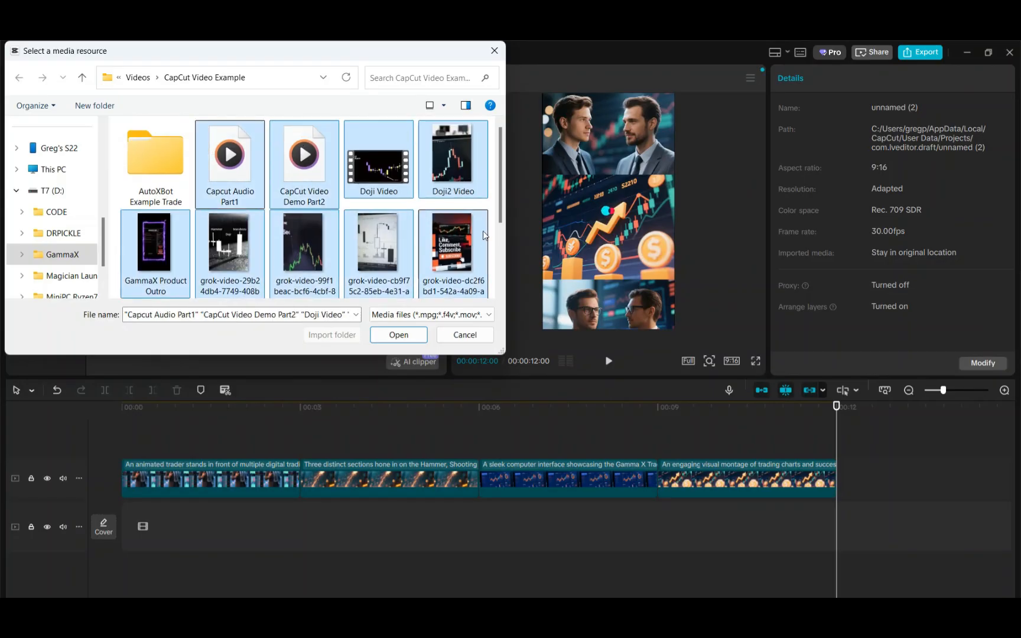
pyautogui.scroll(-3, 504, 216)
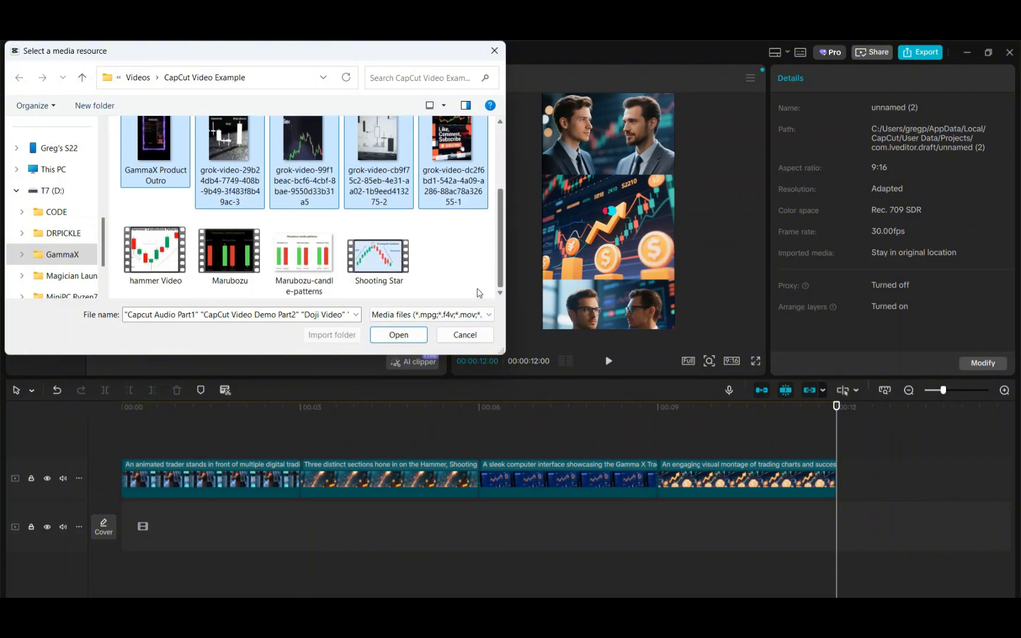
pyautogui.keyDown('ctrl'); pyautogui.click(379, 252); pyautogui.keyUp('ctrl')
pyautogui.keyDown('ctrl'); pyautogui.click(310, 260); pyautogui.keyUp('ctrl')
pyautogui.keyDown('ctrl'); pyautogui.click(230, 251); pyautogui.keyUp('ctrl')
pyautogui.keyDown('ctrl'); pyautogui.click(156, 251); pyautogui.keyUp('ctrl')
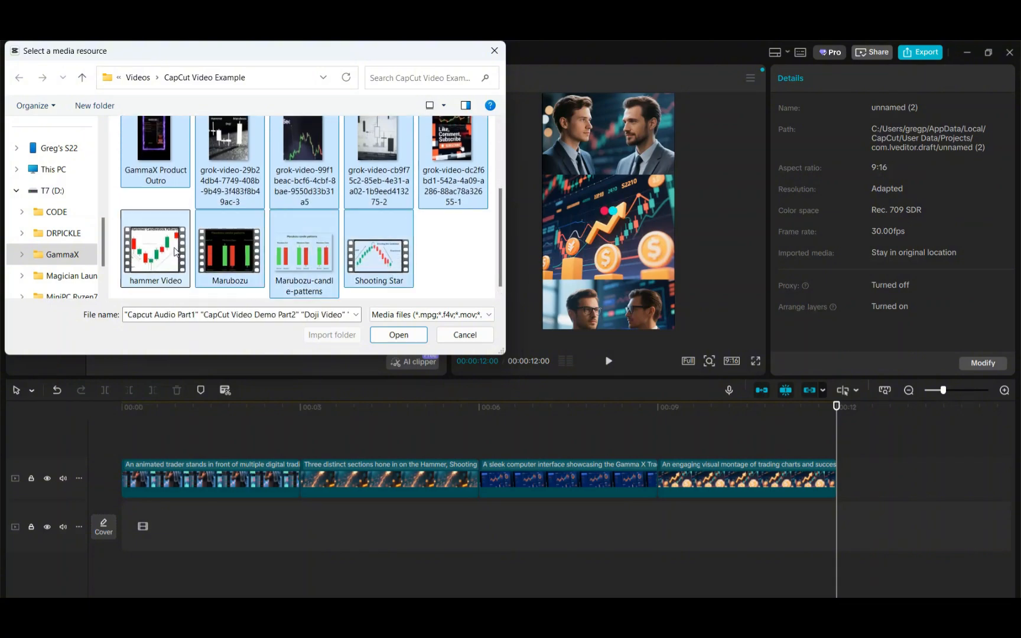
pyautogui.click(398, 334)
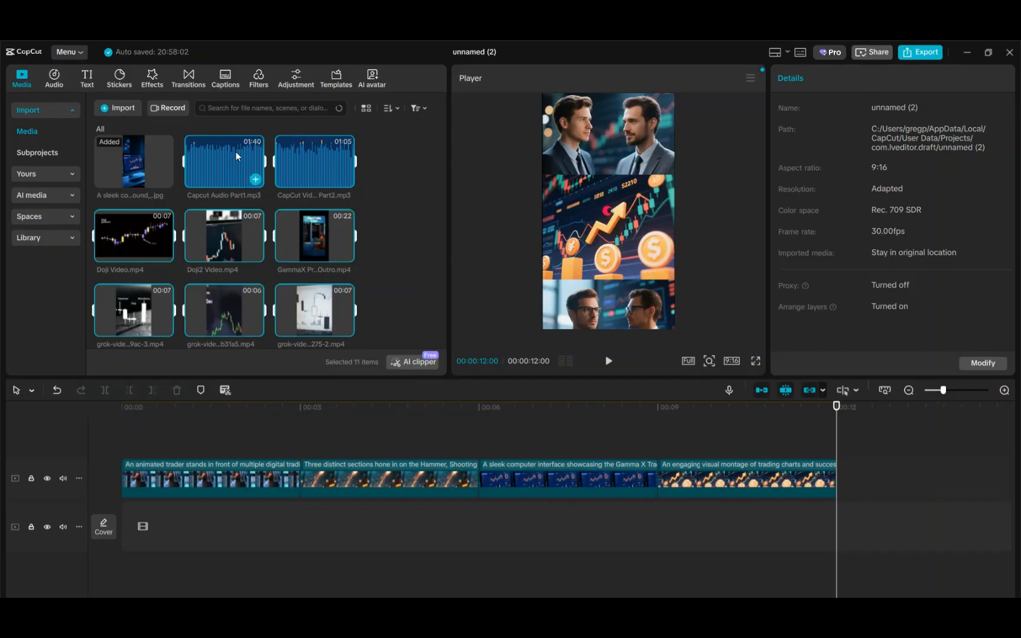
# Add Capcut Audio Part1.mp3 to the timeline and move it to the very start
pyautogui.moveTo(237, 151); pyautogui.dragTo(217, 183)
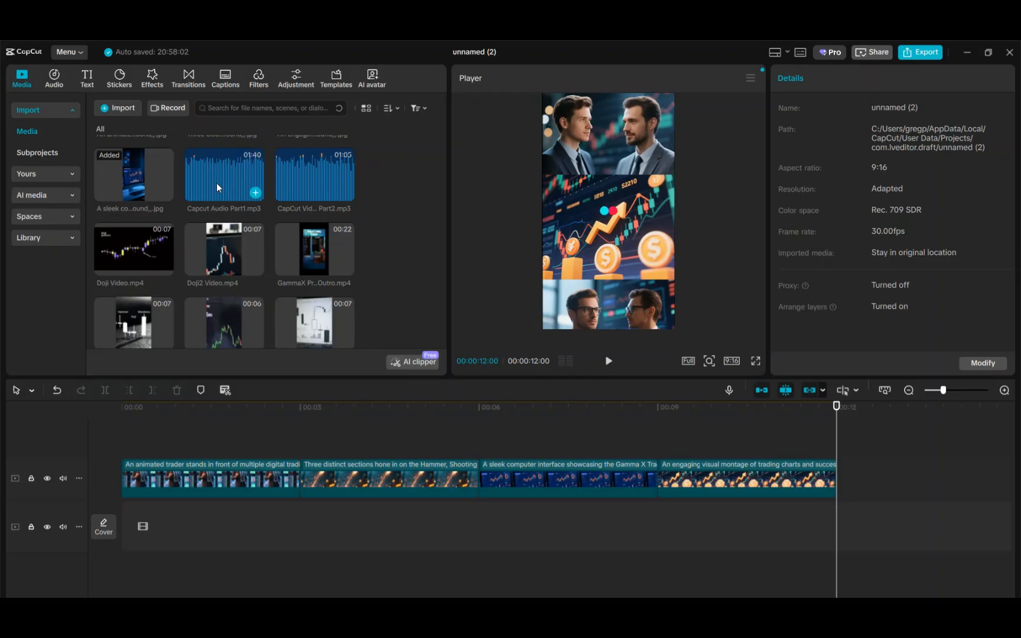
pyautogui.click(228, 189)
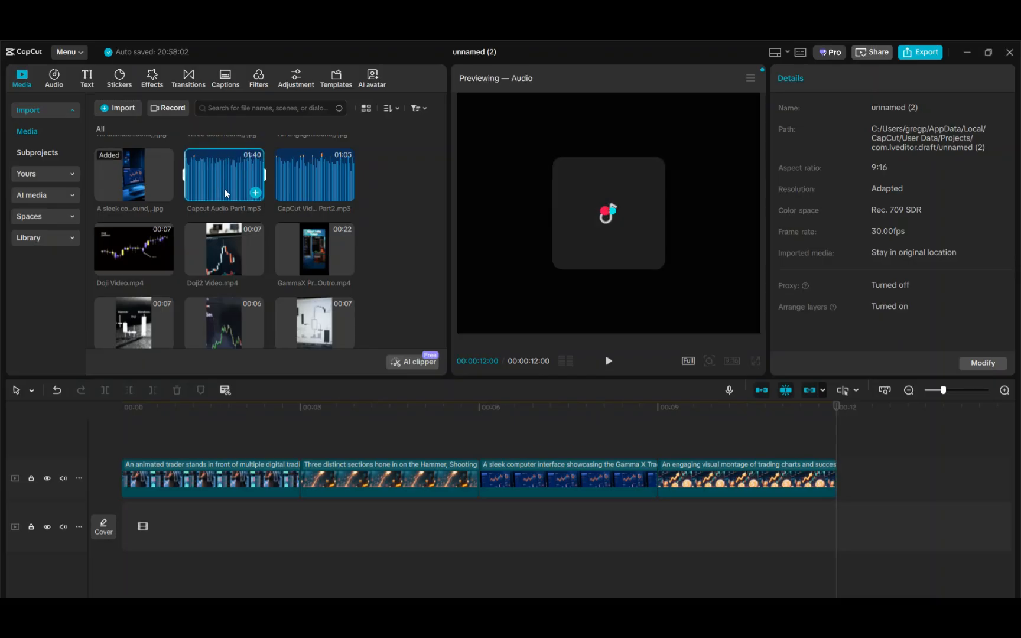
pyautogui.click(255, 193)
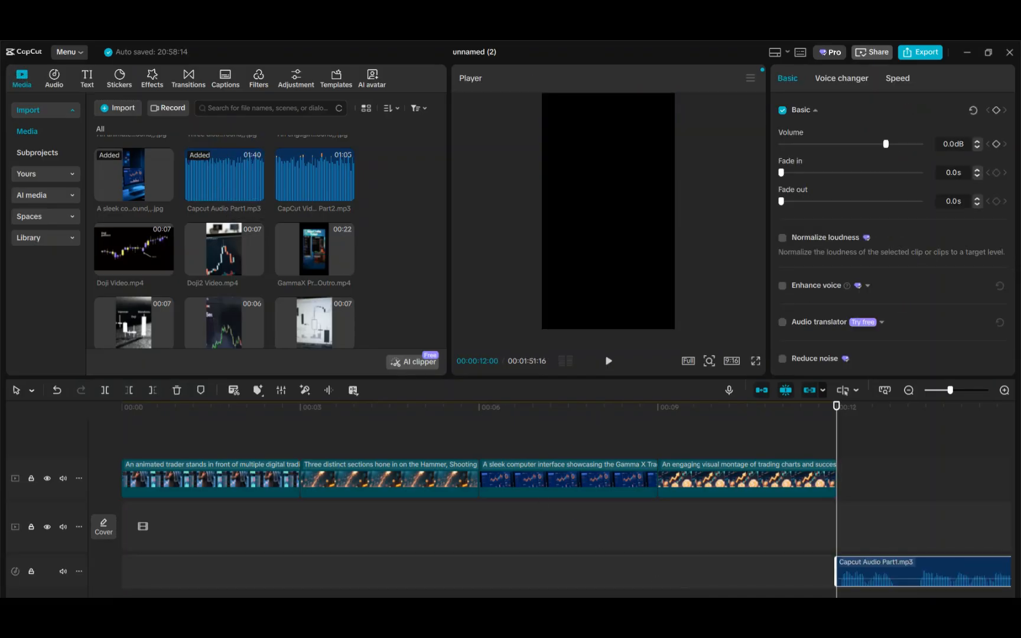
pyautogui.moveTo(895, 568); pyautogui.dragTo(109, 575)
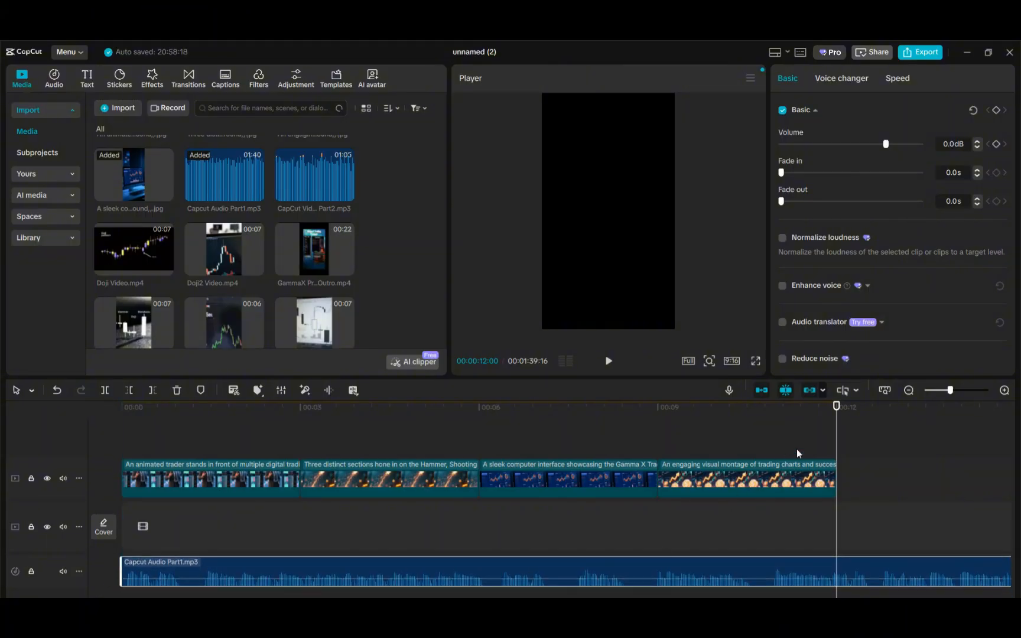
# Add CapCut Video Demo Part2.mp3 and place it on the audio track directly after Capcut Audio Part1
pyautogui.click(909, 391)
pyautogui.click(909, 391)
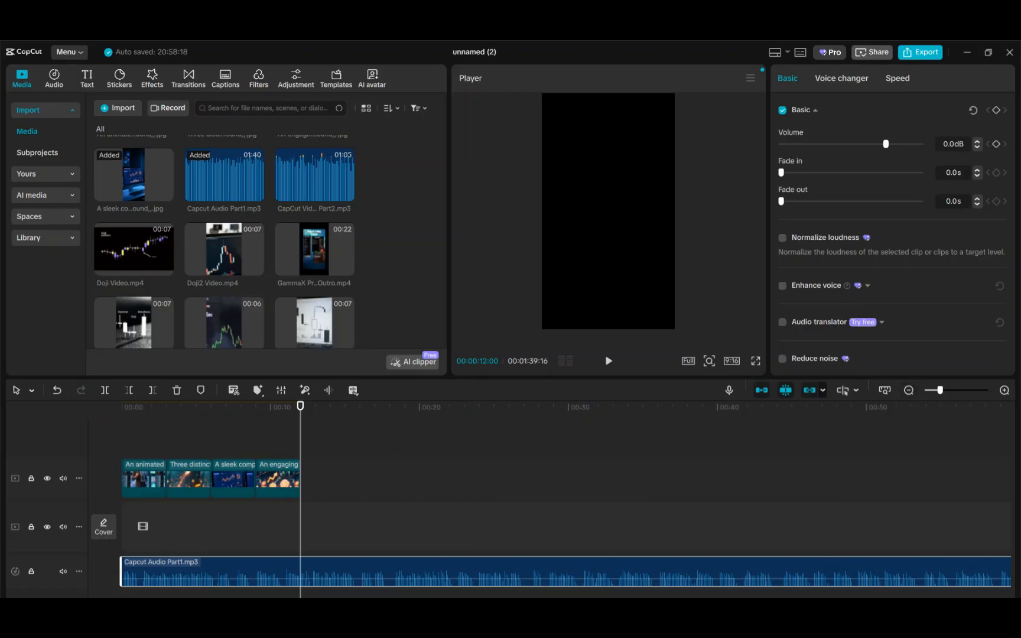
pyautogui.hscroll(10, 550, 503)
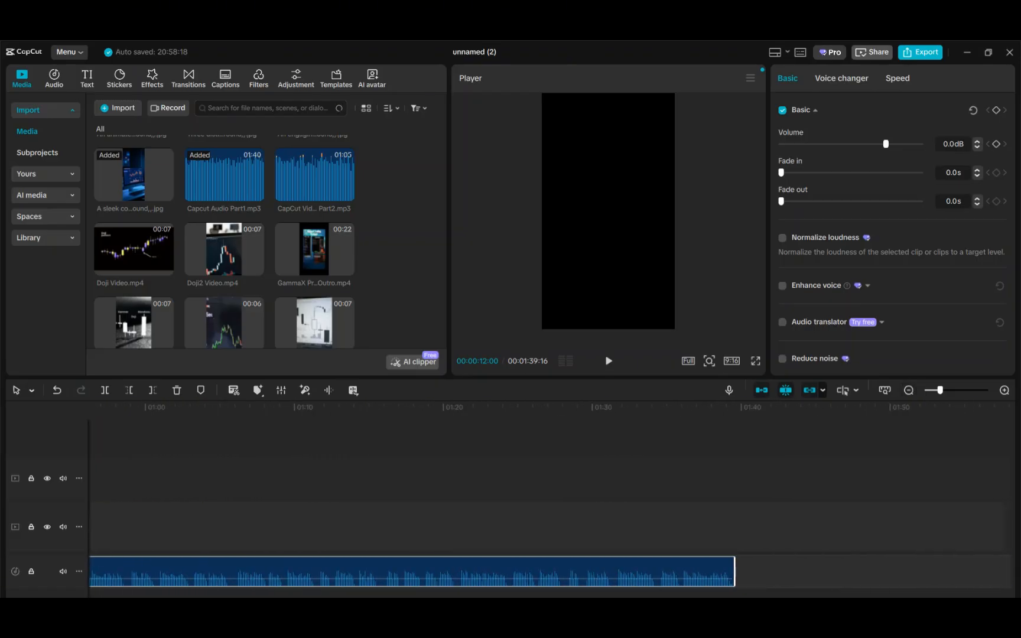
pyautogui.moveTo(333, 192)
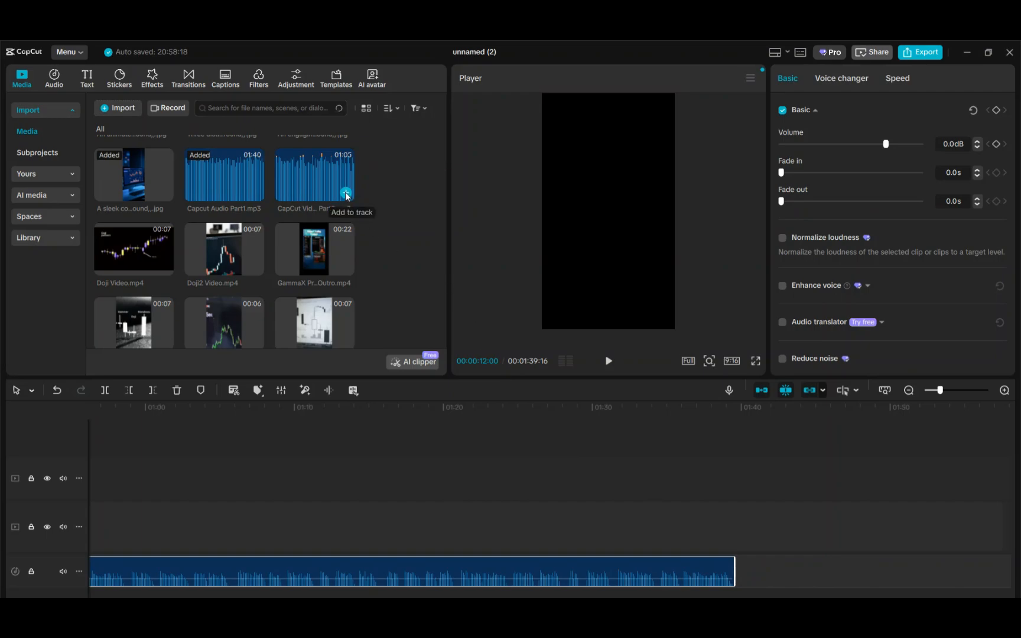
pyautogui.click(346, 193)
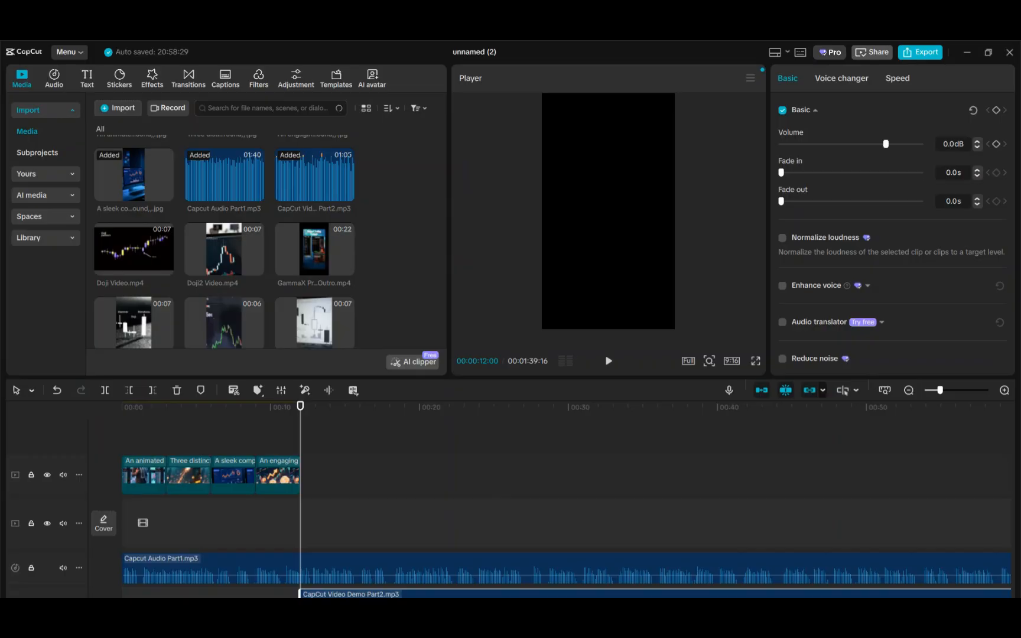
pyautogui.hscroll(10, 549, 502)
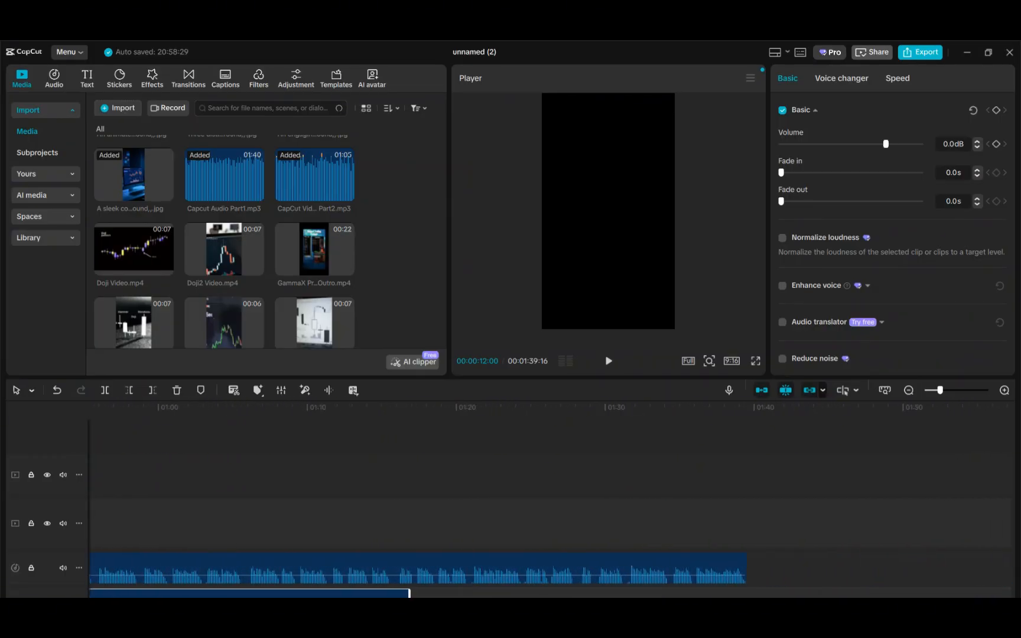
pyautogui.moveTo(280, 612); pyautogui.dragTo(993, 591)
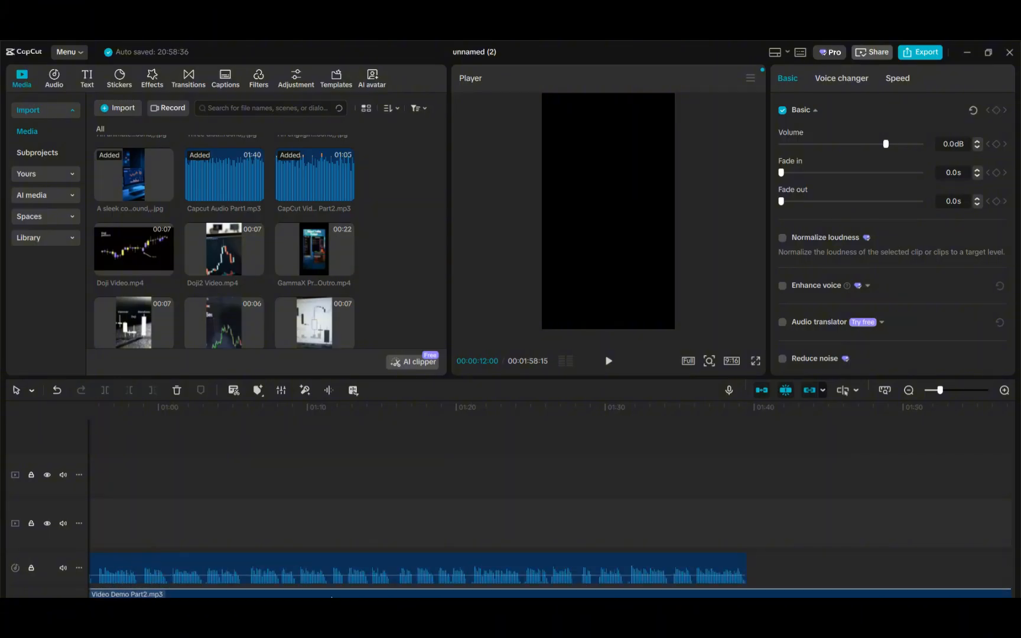
pyautogui.moveTo(331, 596); pyautogui.dragTo(956, 596)
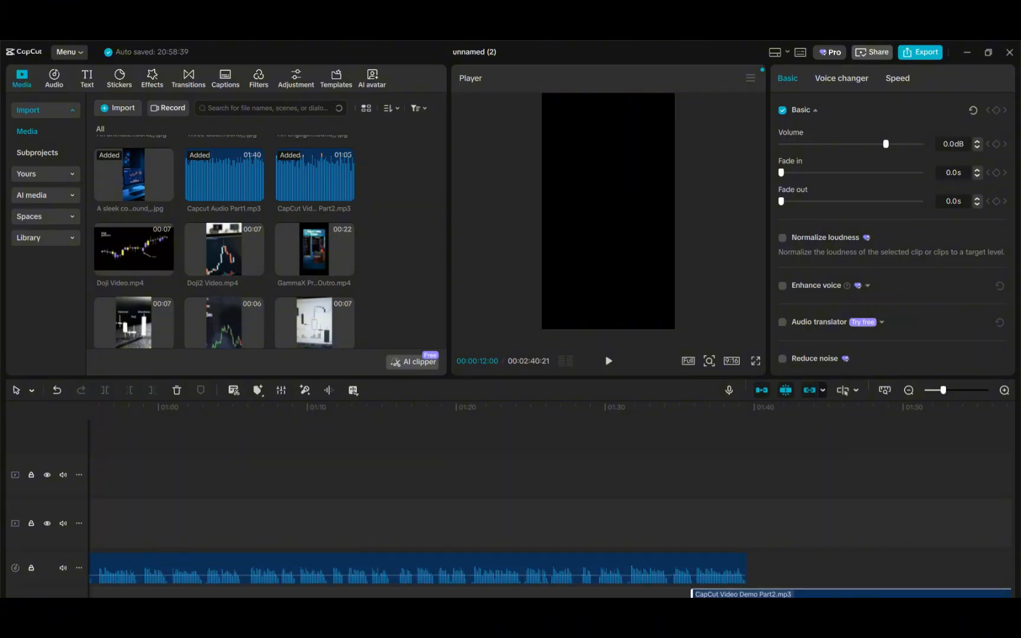
pyautogui.hscroll(4, 506, 503)
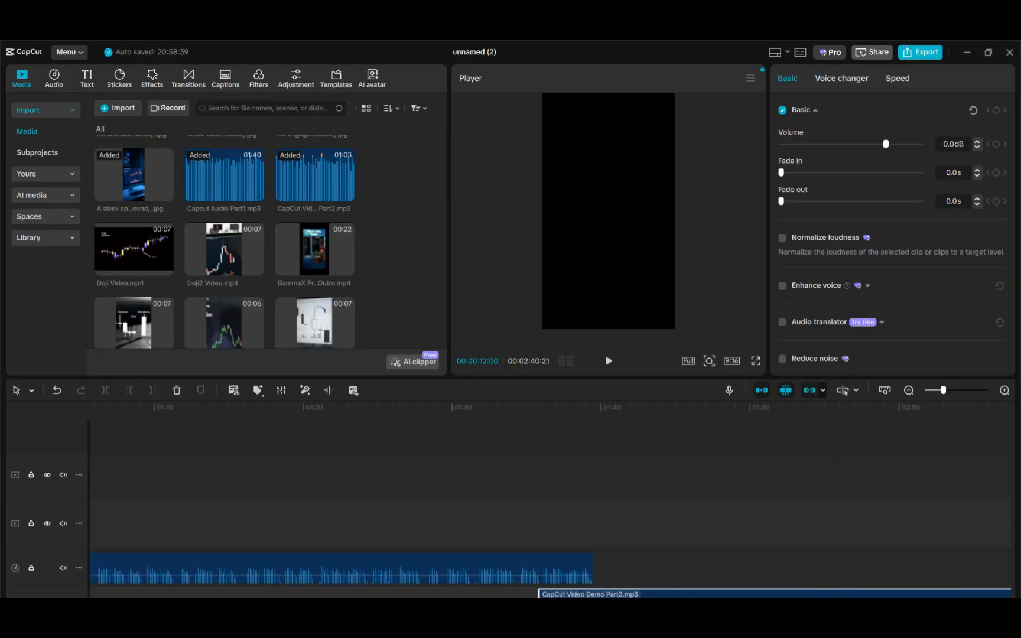
pyautogui.moveTo(709, 594); pyautogui.dragTo(752, 567)
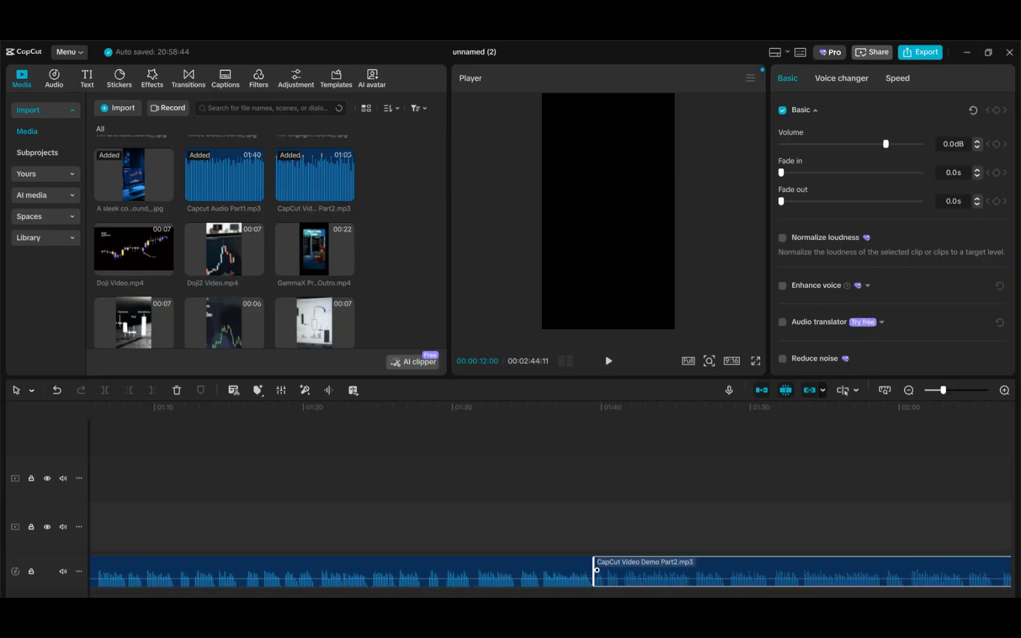
pyautogui.hscroll(15, 549, 502)
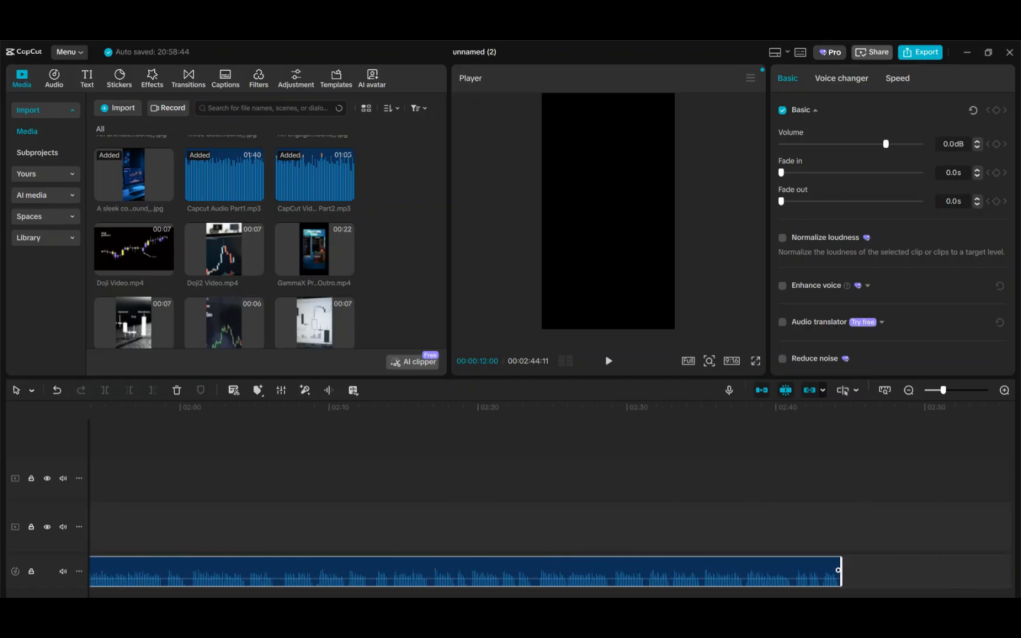
pyautogui.hscroll(2, 820, 527)
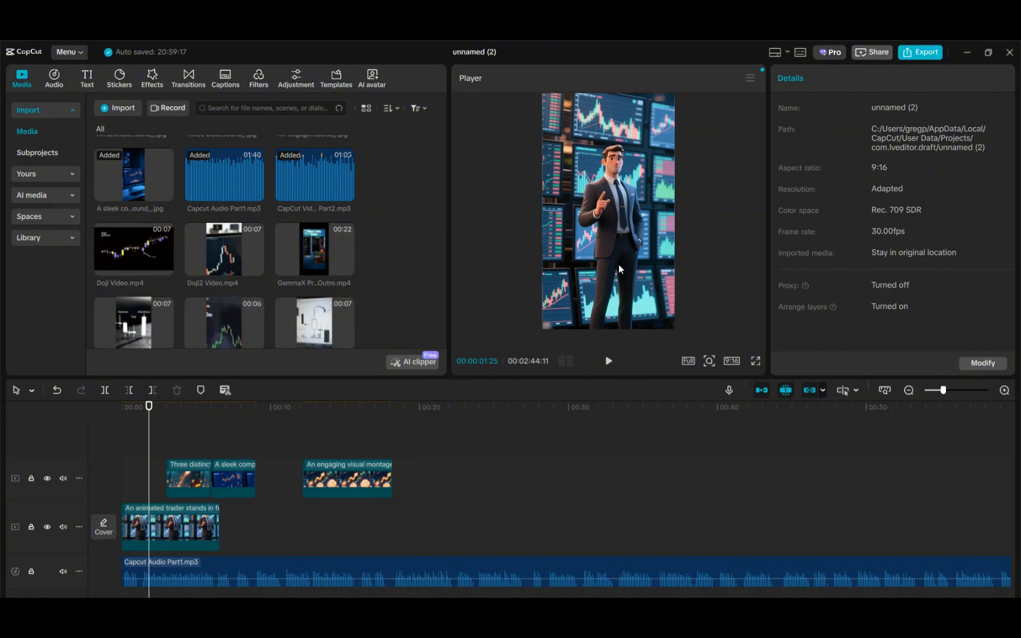
# Play and pause the preview of the opening scenes
pyautogui.click(608, 362)
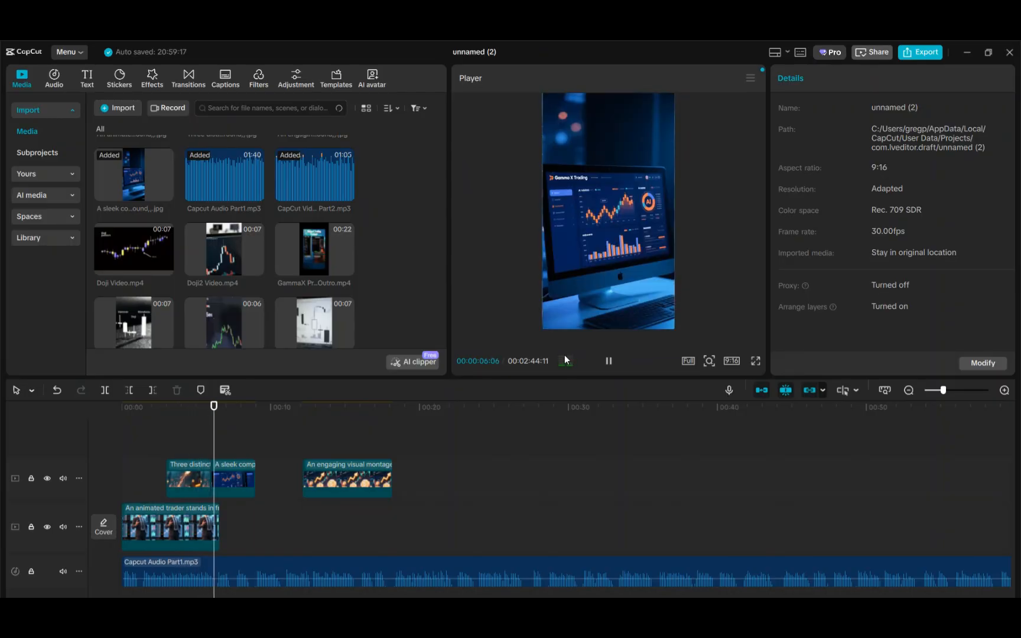
pyautogui.click(609, 363)
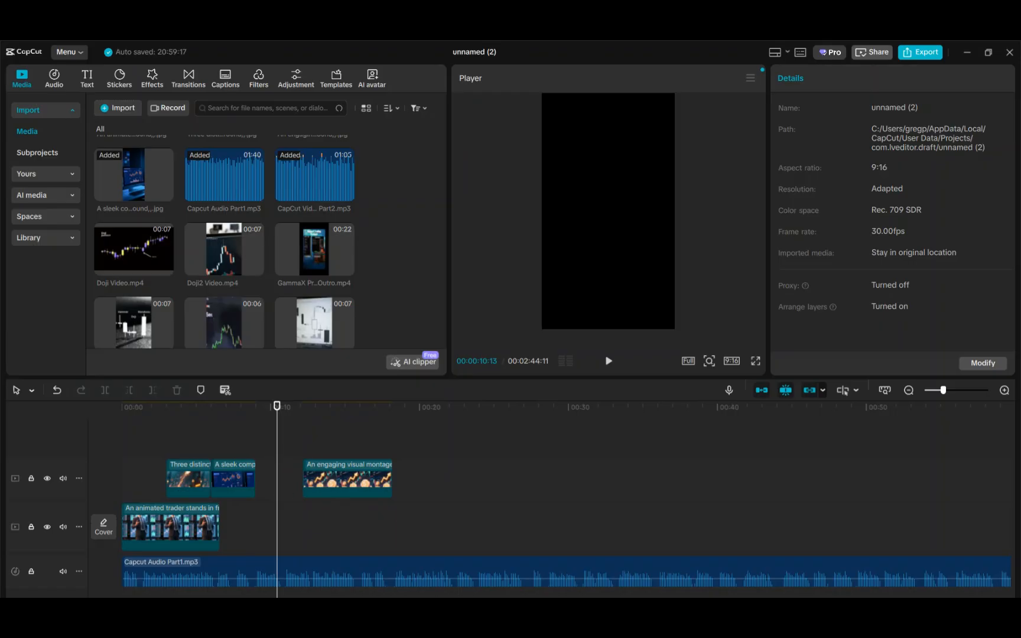
# Switch to the browser showing the Grok Imagine chart video
pyautogui.moveTo(585, 615)
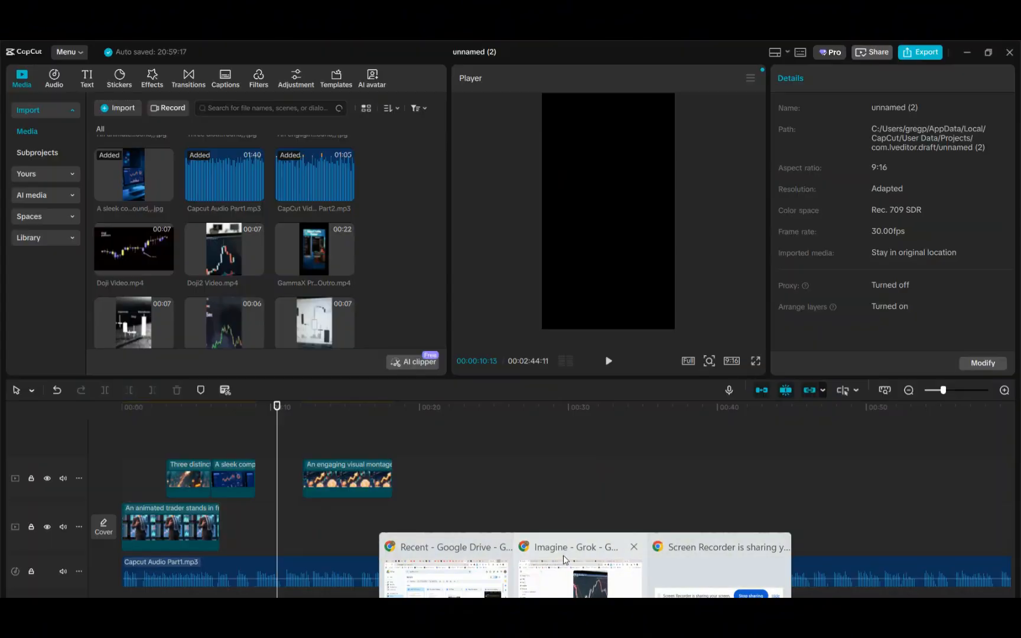
pyautogui.click(565, 559)
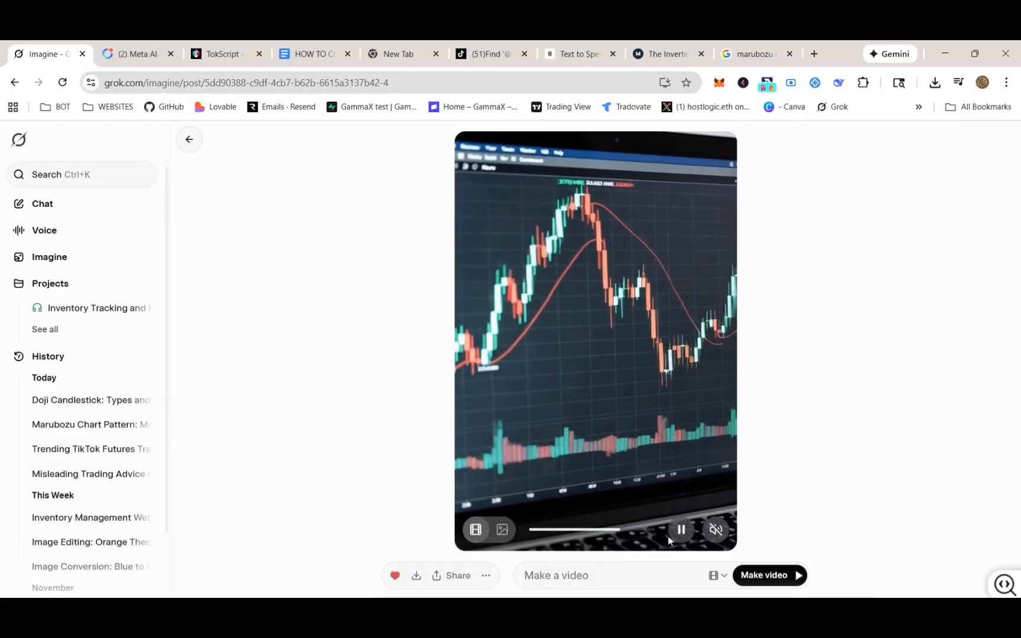
# Download the Grok chart video and then the freight-train stock chart video from the Imagine gallery
pyautogui.click(417, 576)
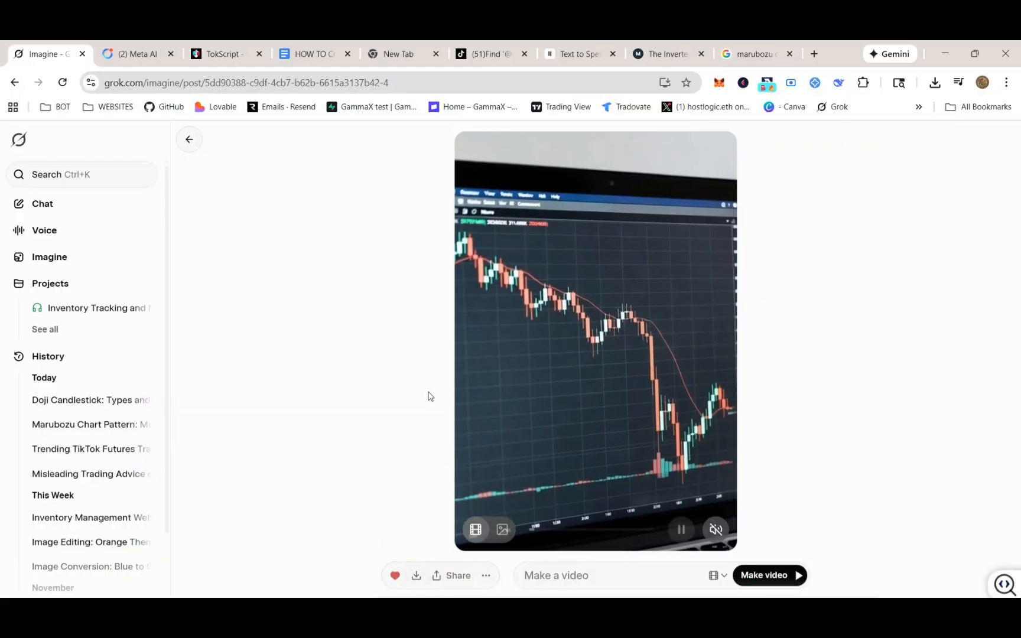
pyautogui.click(189, 139)
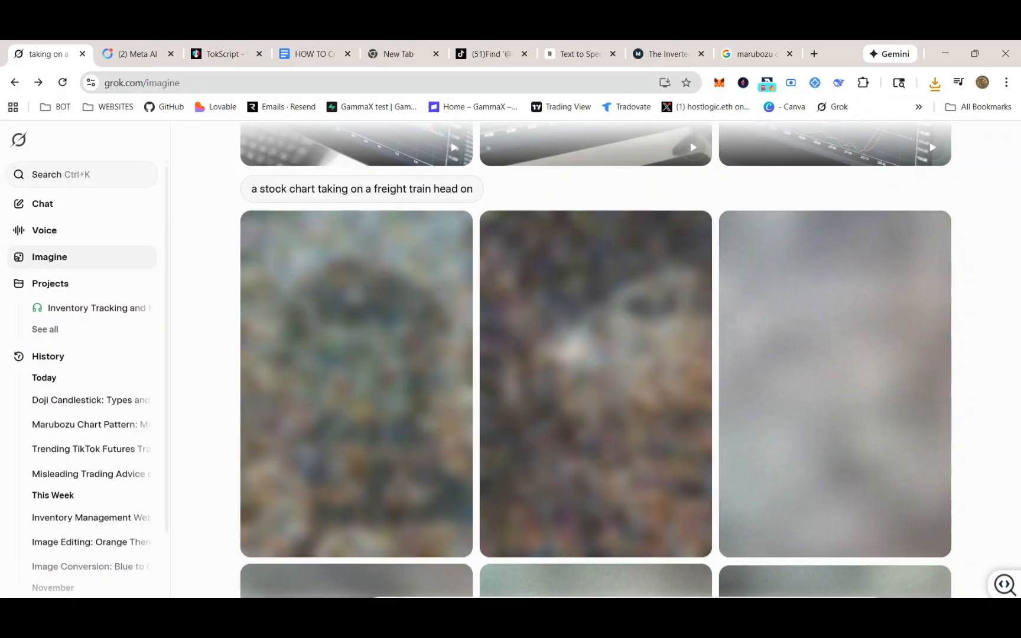
pyautogui.click(606, 584)
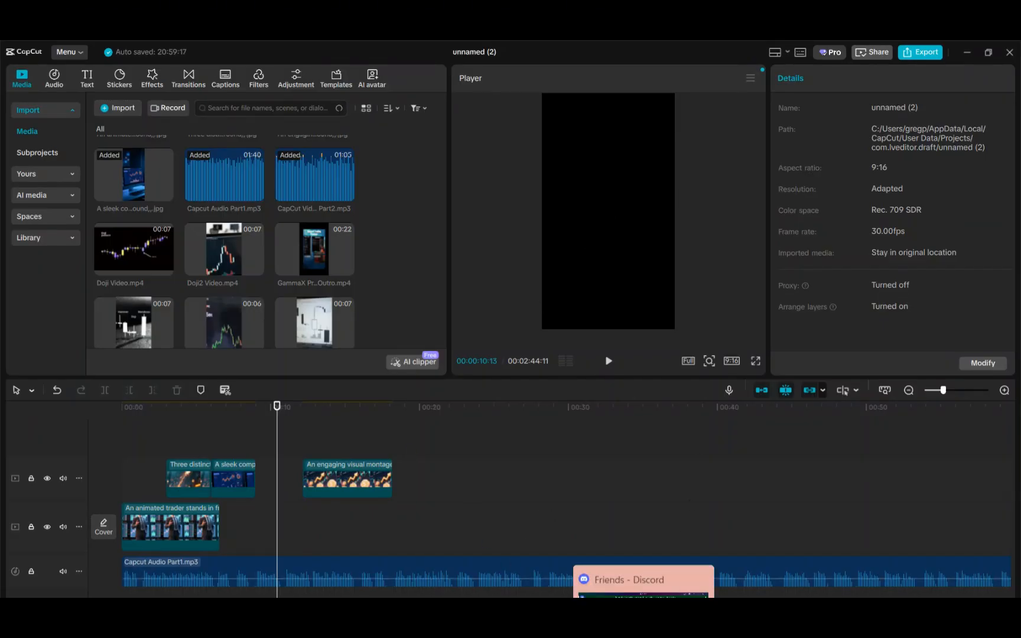
pyautogui.moveTo(585, 614)
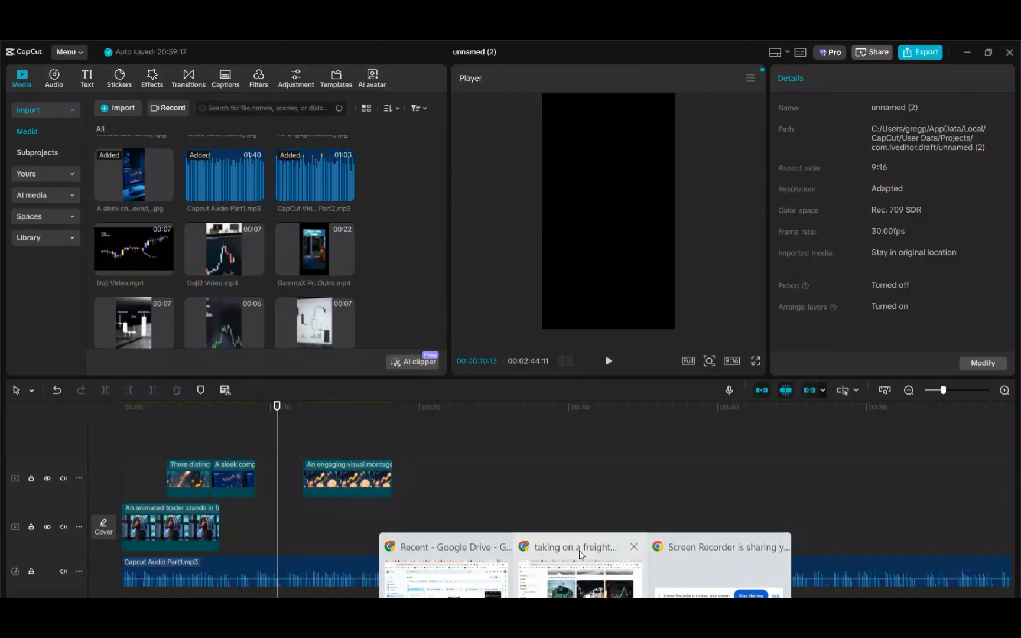
pyautogui.click(580, 567)
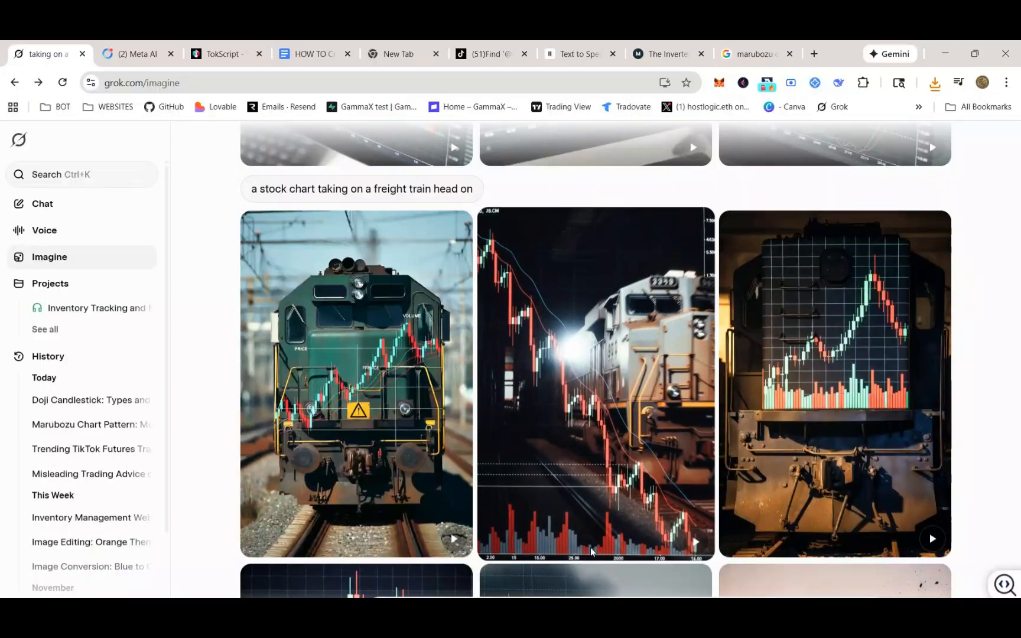
pyautogui.click(614, 312)
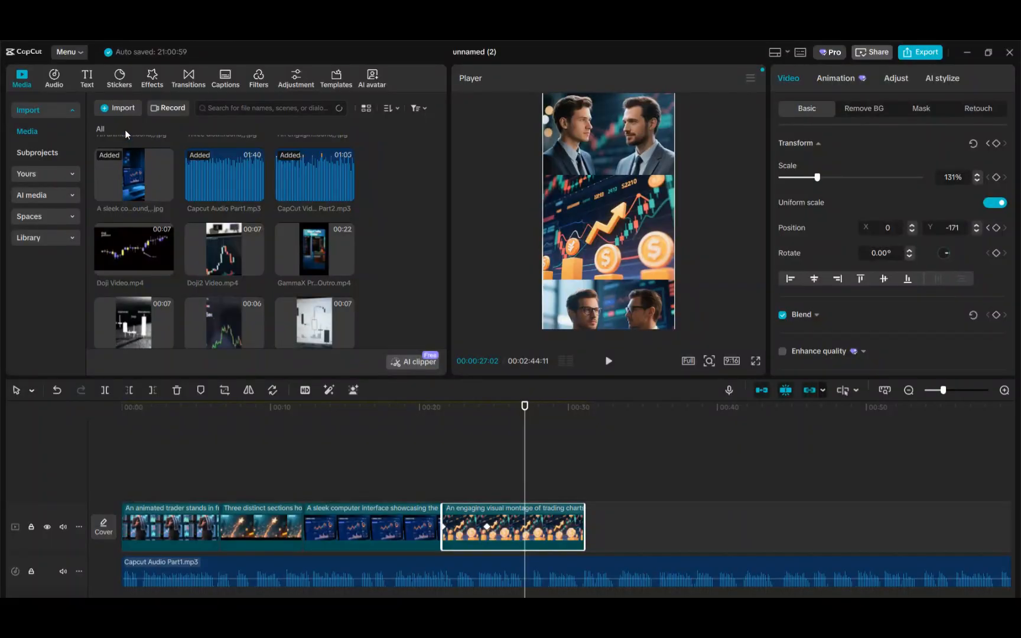
# Import the two downloaded grok-video files from the Downloads folder into the media library
pyautogui.click(124, 108)
pyautogui.scroll(5, 60, 178)
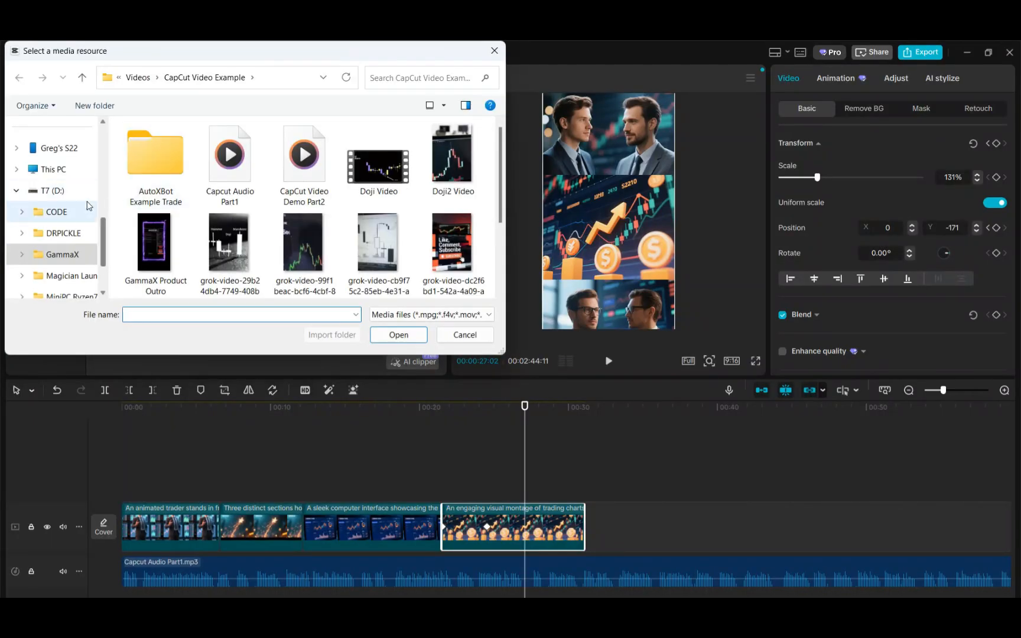
pyautogui.click(60, 125)
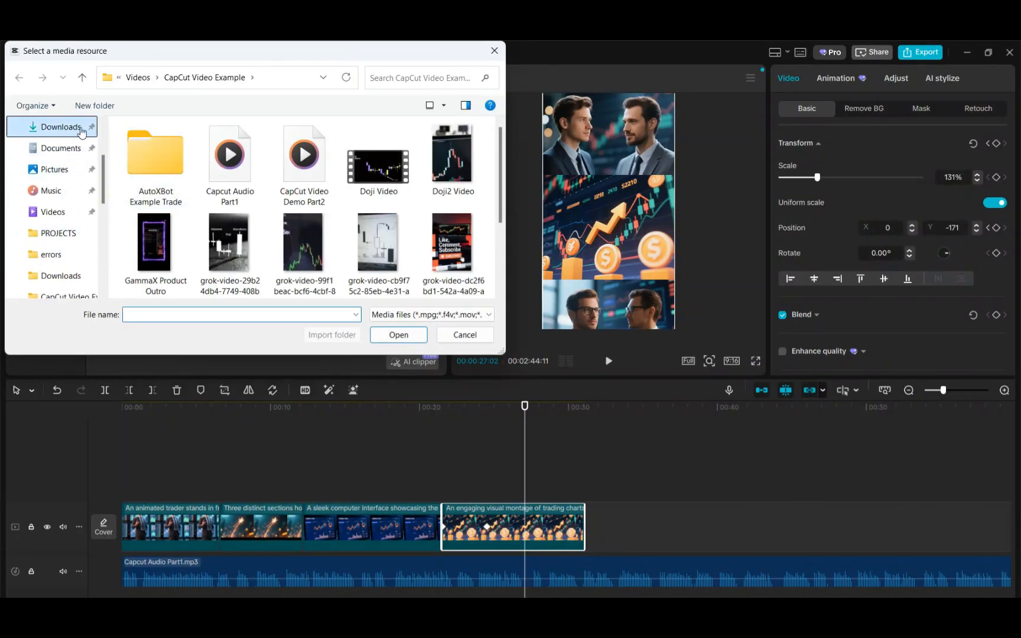
pyautogui.click(152, 167)
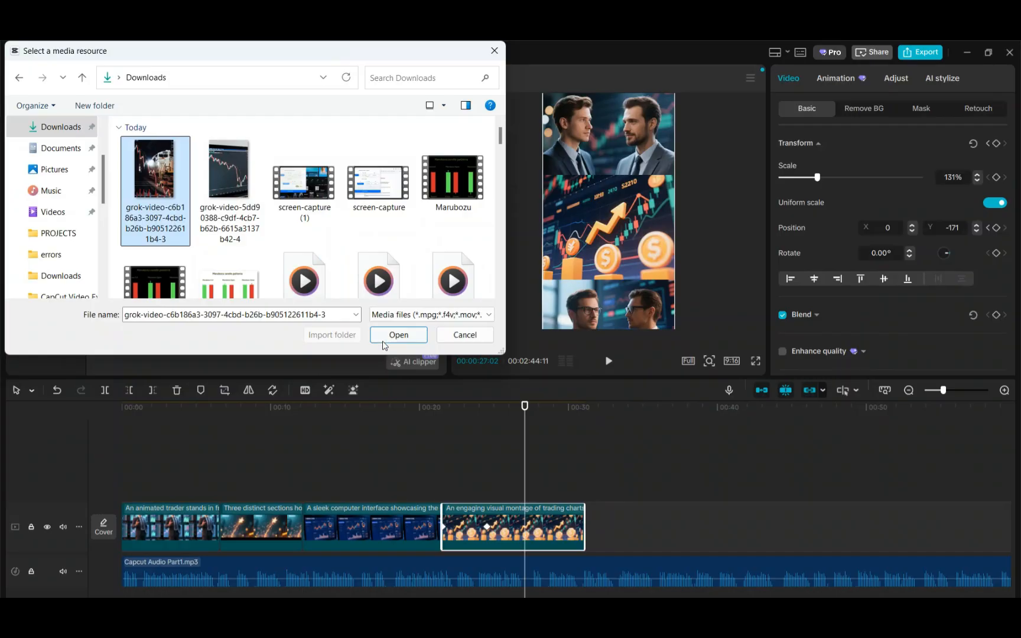
pyautogui.keyDown('ctrl'); pyautogui.click(226, 178); pyautogui.keyUp('ctrl')
pyautogui.click(387, 336)
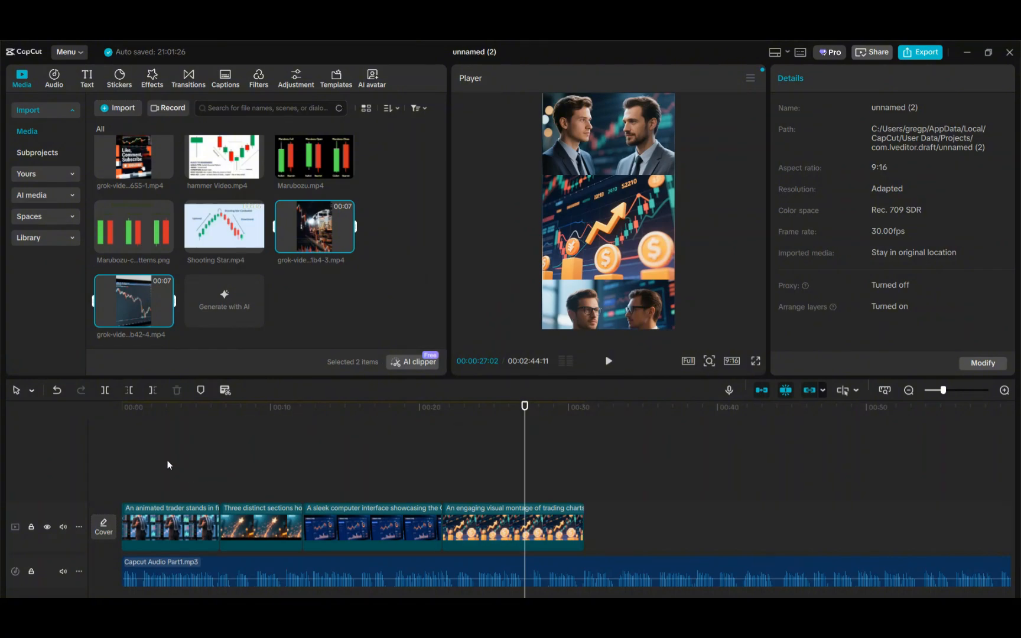
# Play and pause the preview from the start of the timeline
pyautogui.click(164, 408)
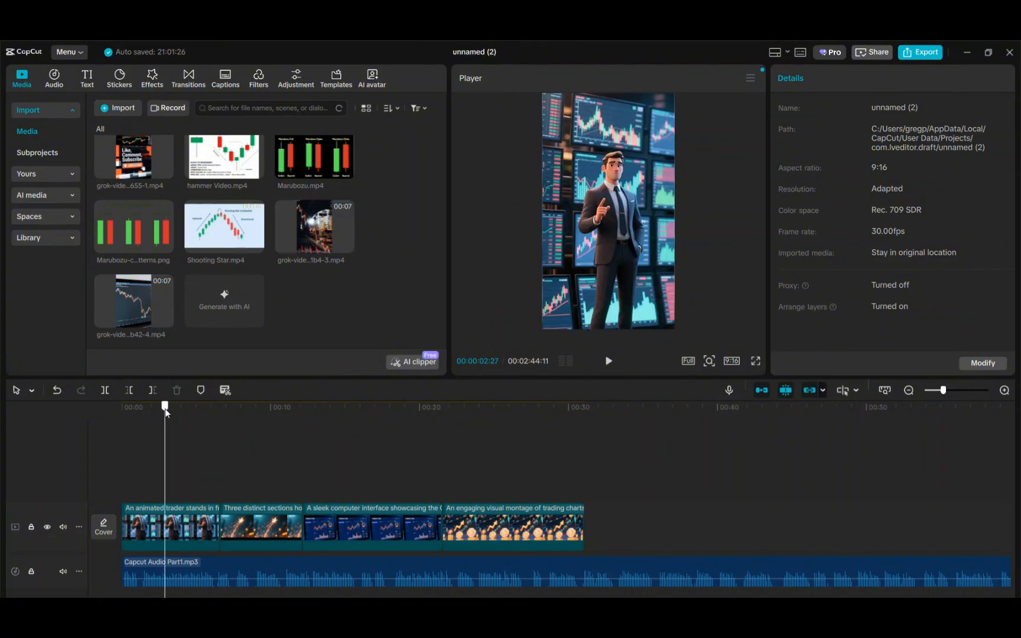
pyautogui.click(608, 361)
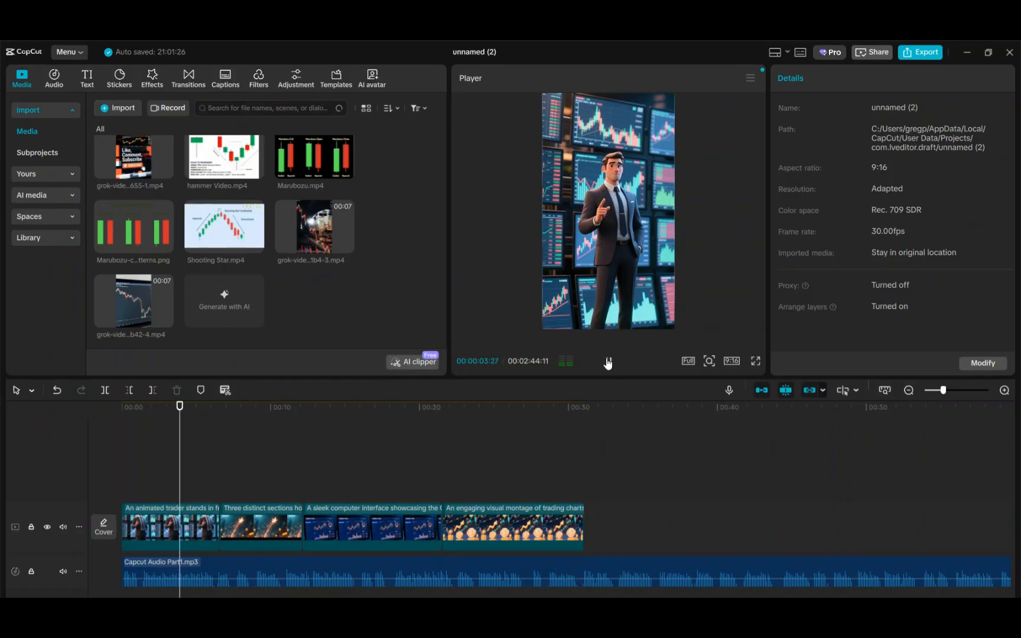
pyautogui.click(607, 362)
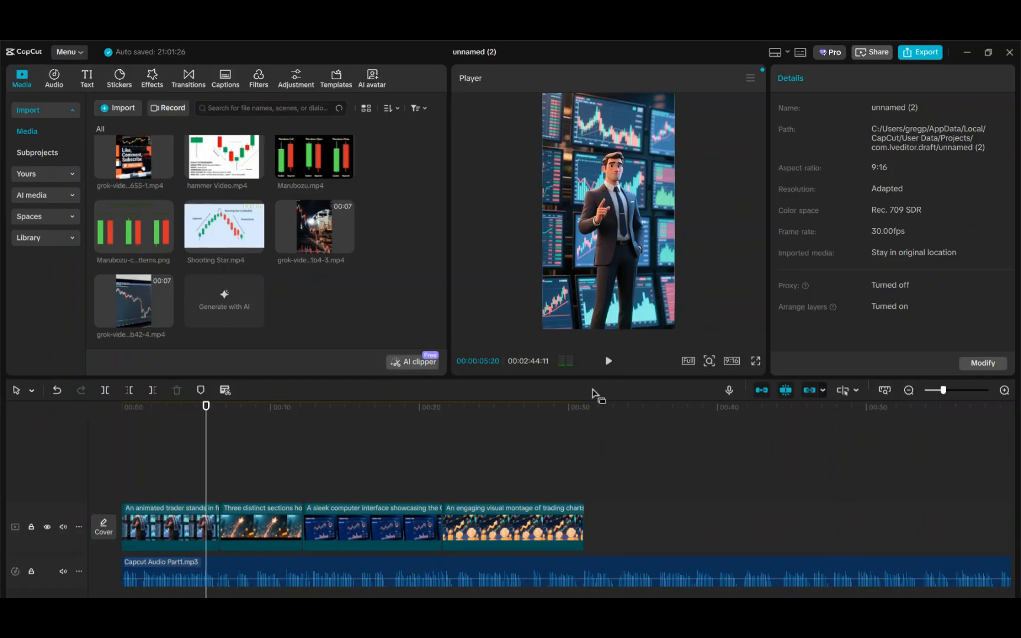
# Trim the opening animated trader clip so it ends at about 5 seconds
pyautogui.click(202, 406)
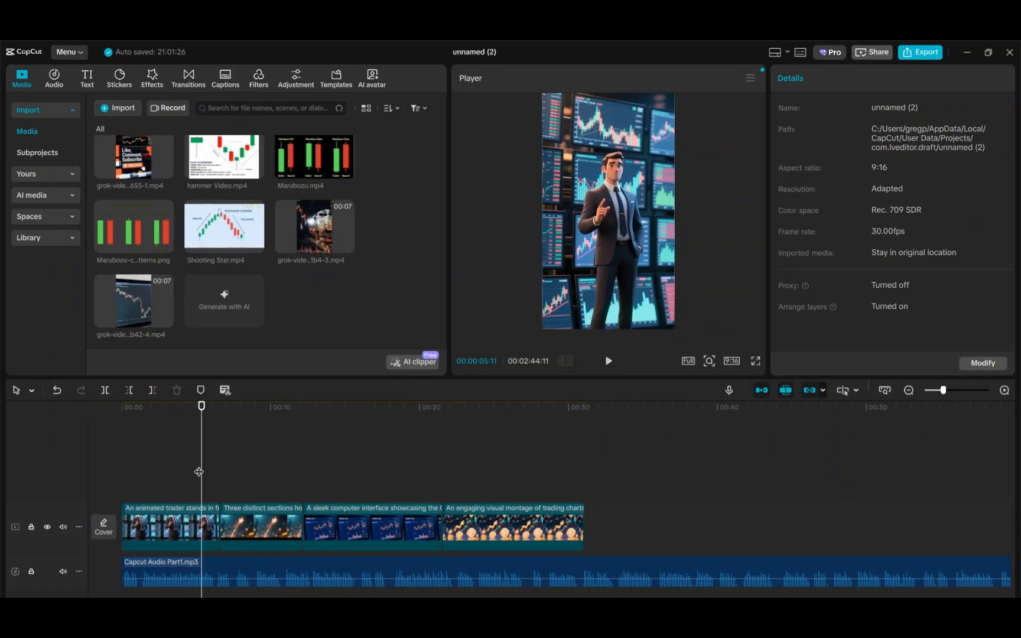
pyautogui.click(212, 519)
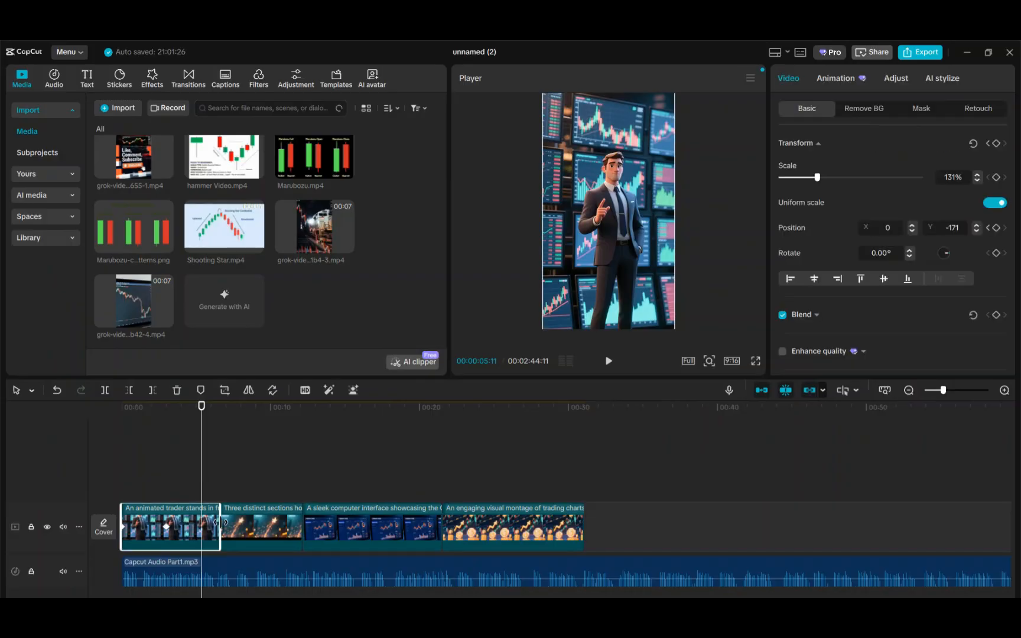
pyautogui.moveTo(218, 521); pyautogui.dragTo(202, 522)
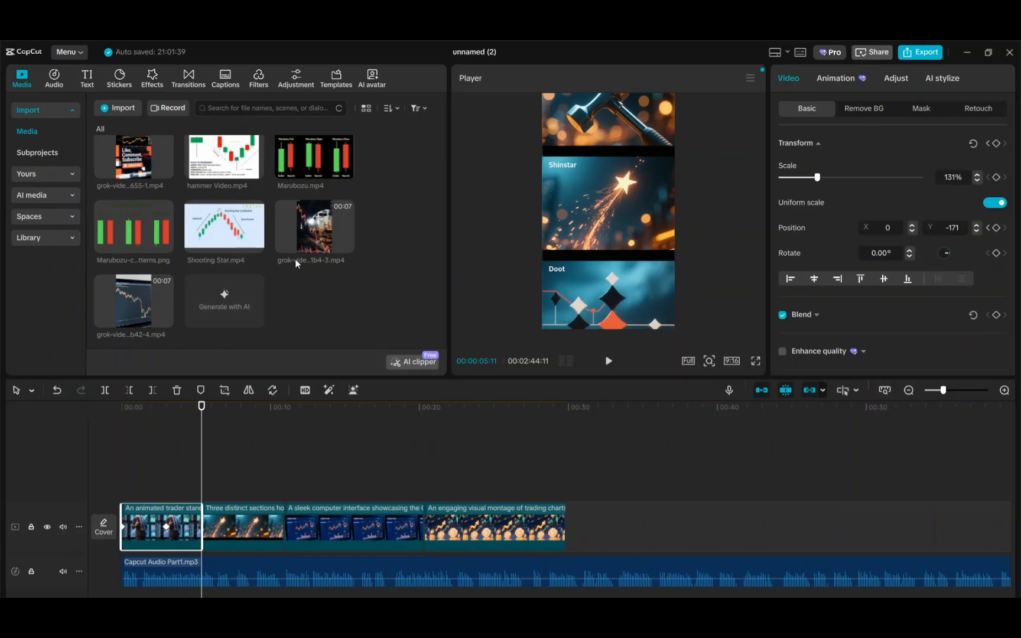
# Insert the freight-train Grok video after the opening clip, preview it, and mute the main video track's audio
pyautogui.click(346, 244)
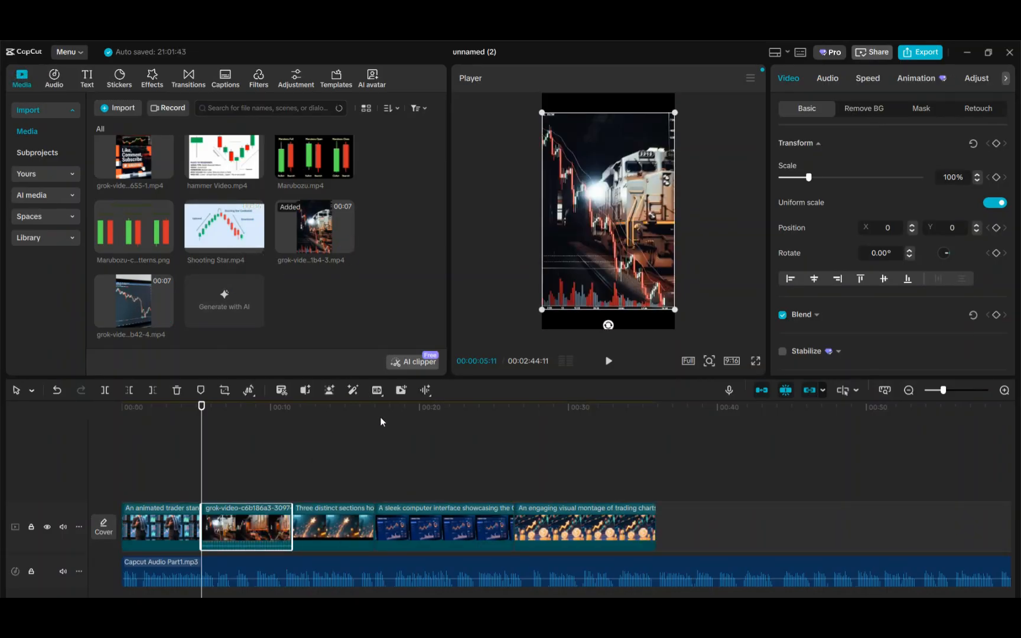
pyautogui.click(609, 361)
pyautogui.click(609, 362)
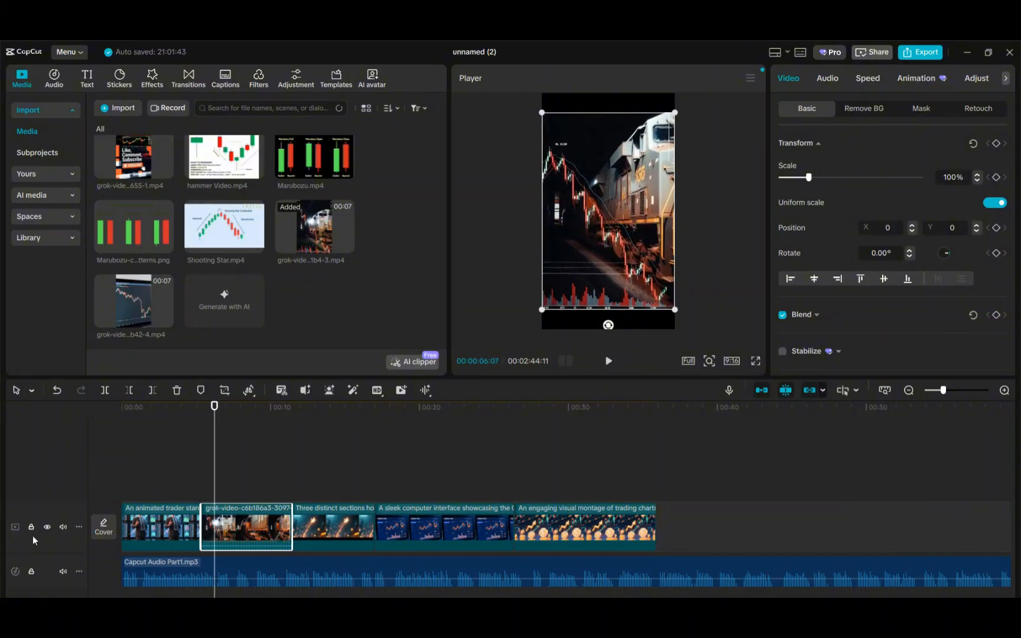
pyautogui.click(63, 526)
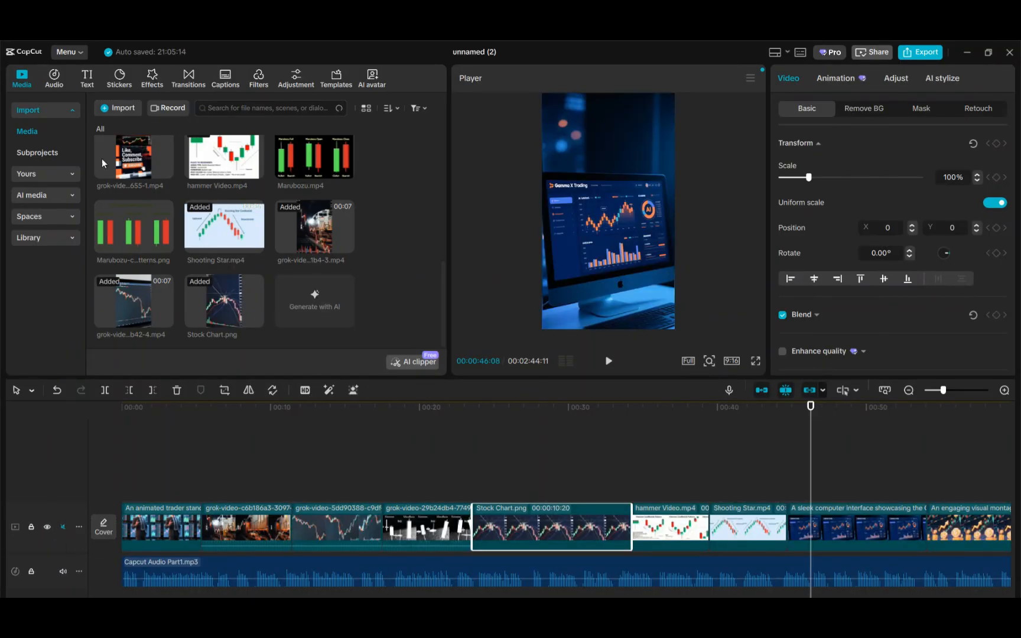
# Import stock chart selling.png from the Downloads folder
pyautogui.click(116, 108)
pyautogui.click(150, 180)
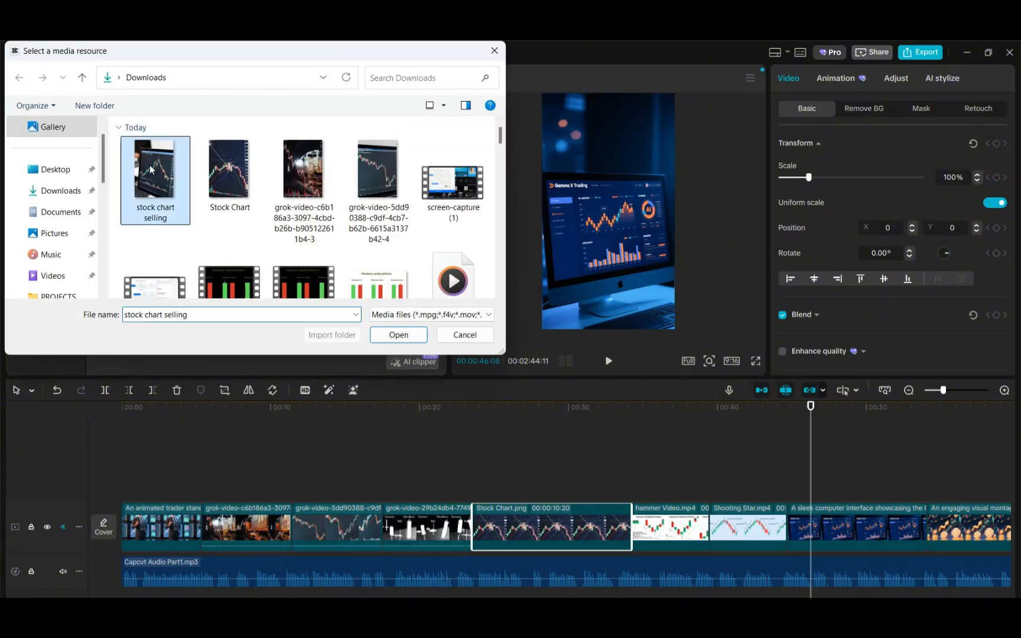
pyautogui.click(398, 334)
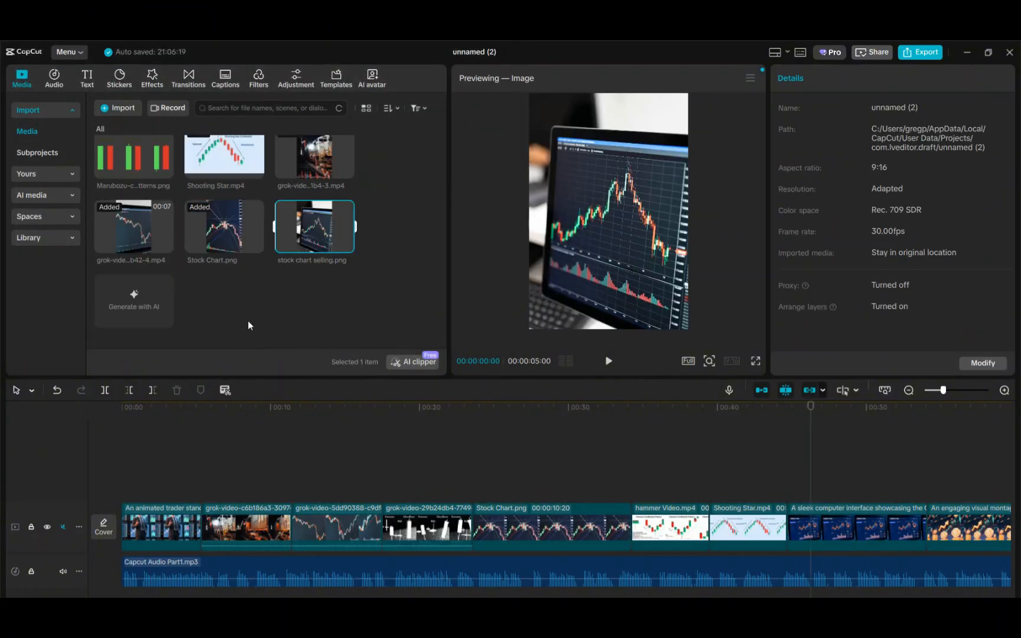
# Add stock chart selling.png after Shooting Star.mp4 and lengthen the clip to about 10 seconds
pyautogui.click(345, 244)
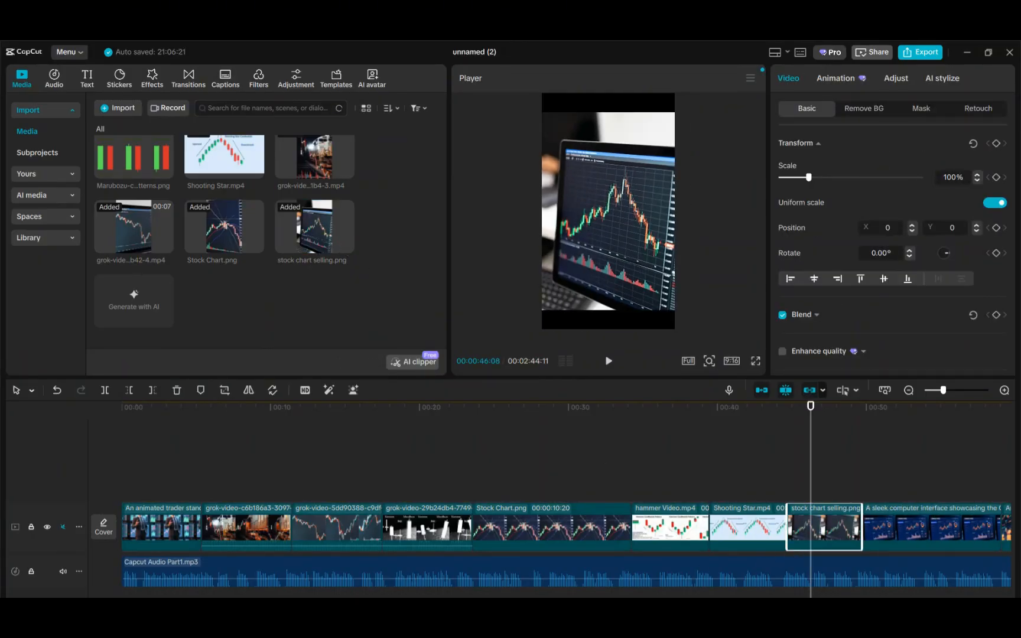
pyautogui.hscroll(10, 223, 534)
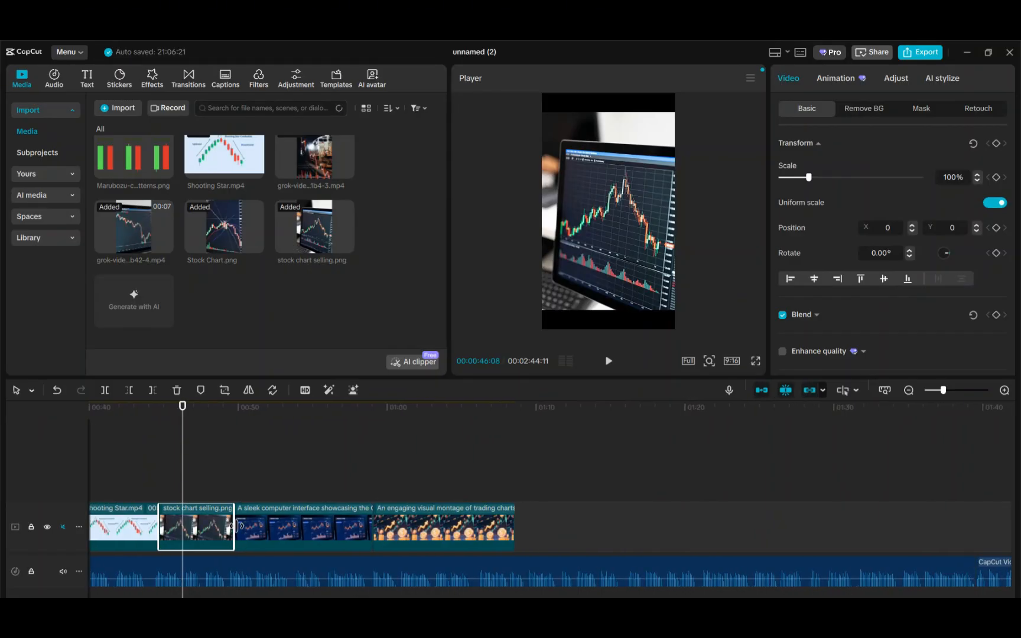
pyautogui.moveTo(232, 526); pyautogui.dragTo(342, 525)
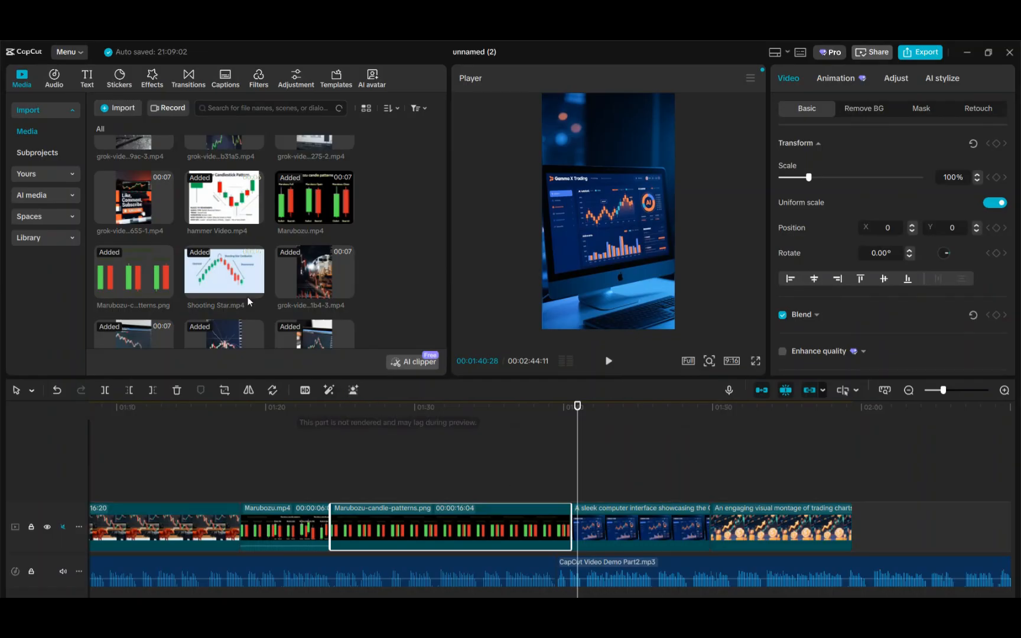
# Browse the media library and play back the video from the beginning
pyautogui.scroll(-2, 206, 230)
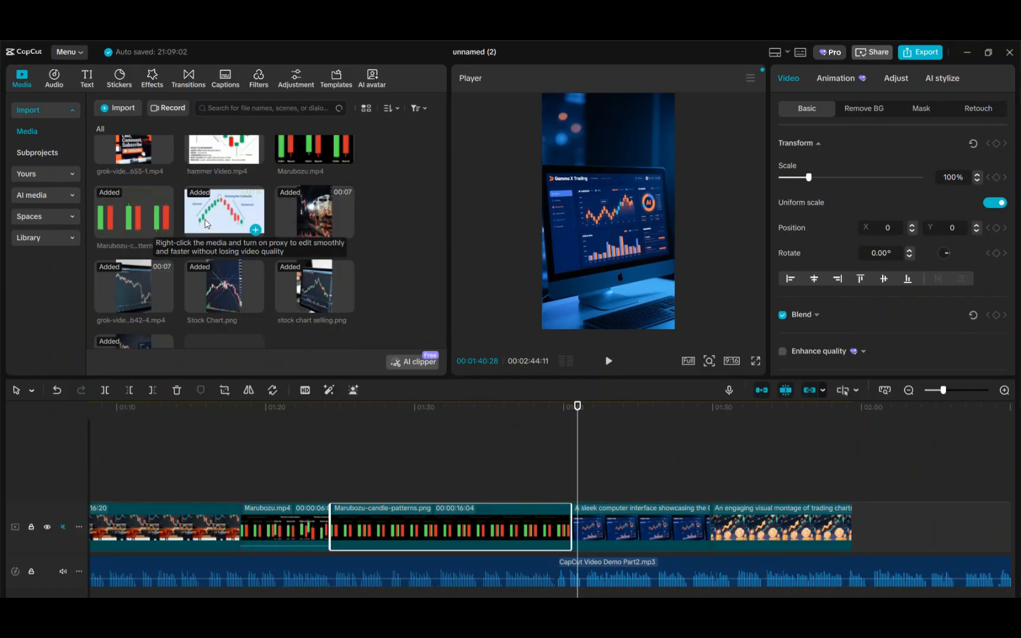
pyautogui.scroll(2, 207, 224)
pyautogui.scroll(2, 207, 224)
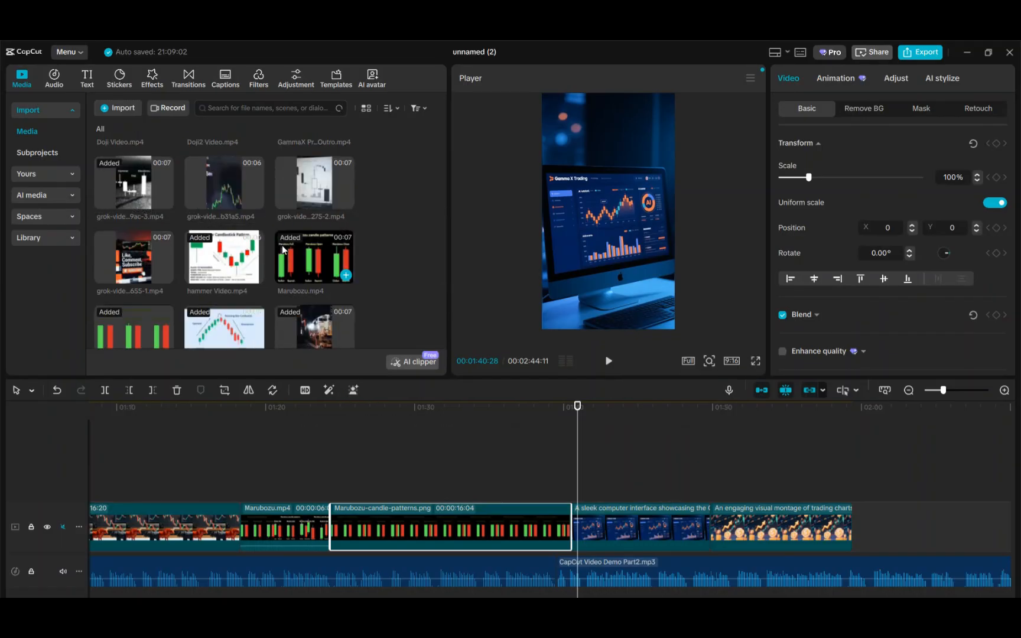
pyautogui.scroll(-1, 283, 245)
pyautogui.scroll(3, 283, 245)
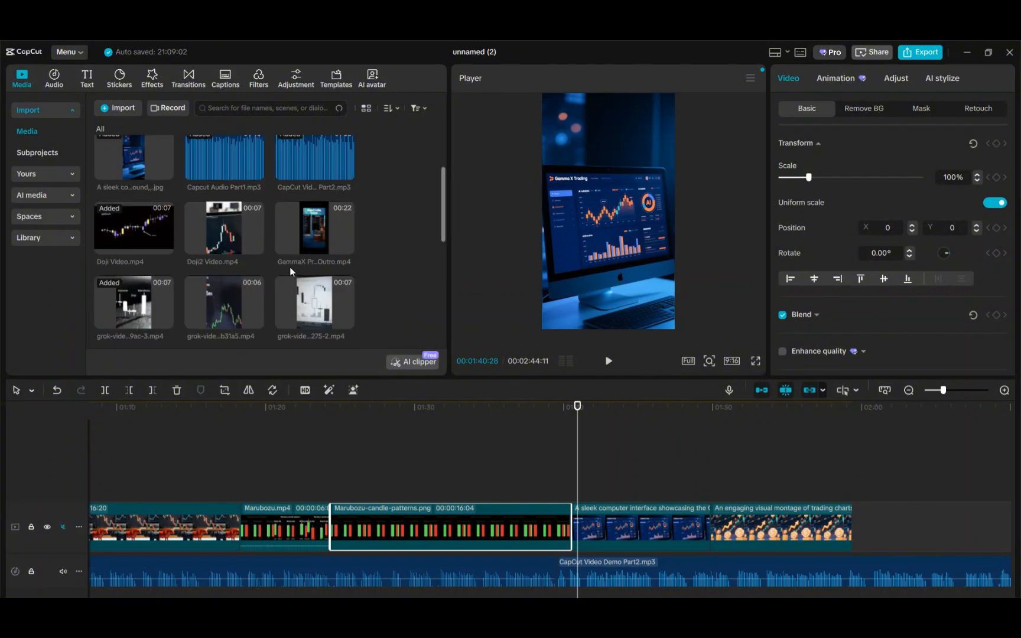
pyautogui.scroll(1, 291, 269)
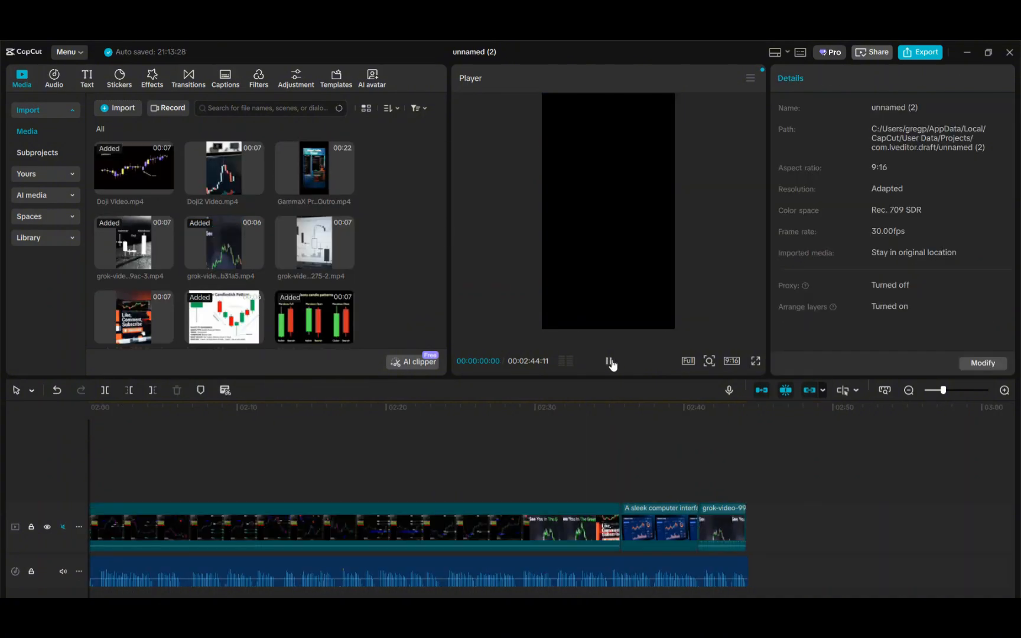
pyautogui.click(609, 360)
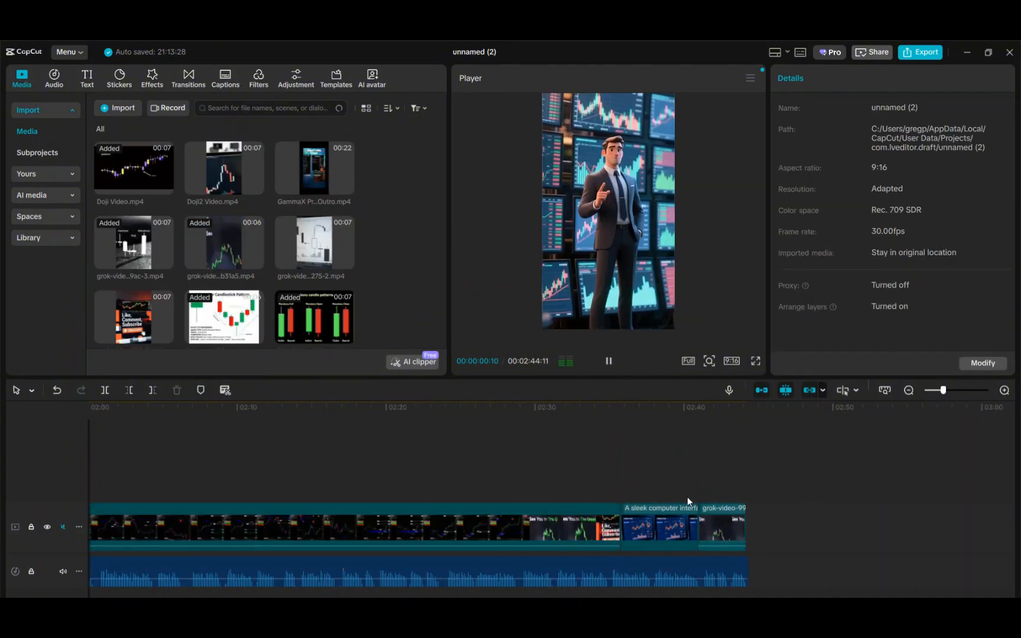
pyautogui.click(609, 361)
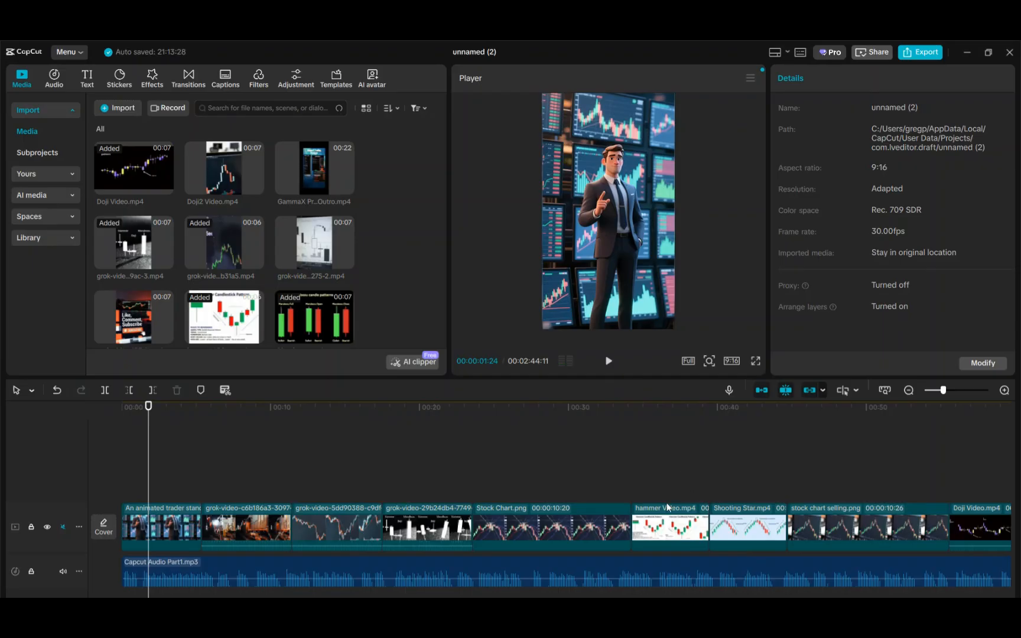
# Review the closing clips at the end of the timeline
pyautogui.hscroll(20, 549, 502)
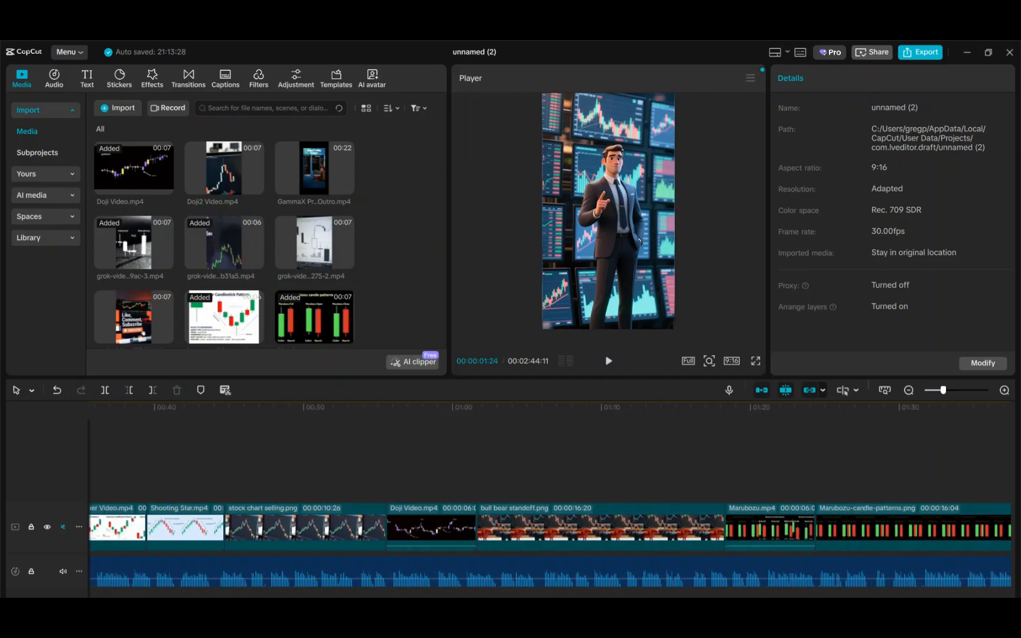
pyautogui.hscroll(1, 652, 572)
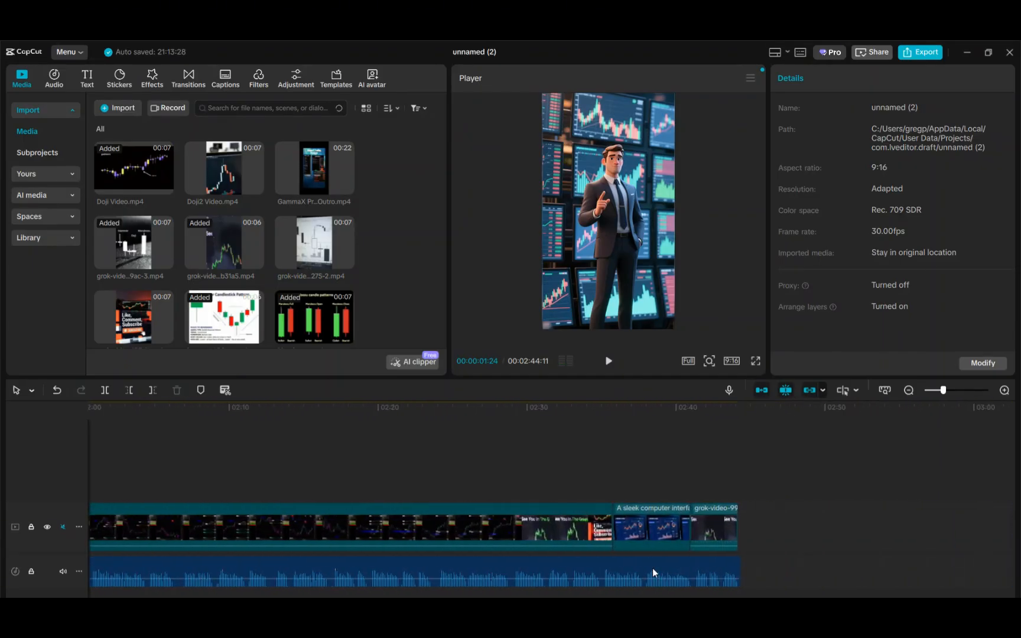
pyautogui.click(647, 513)
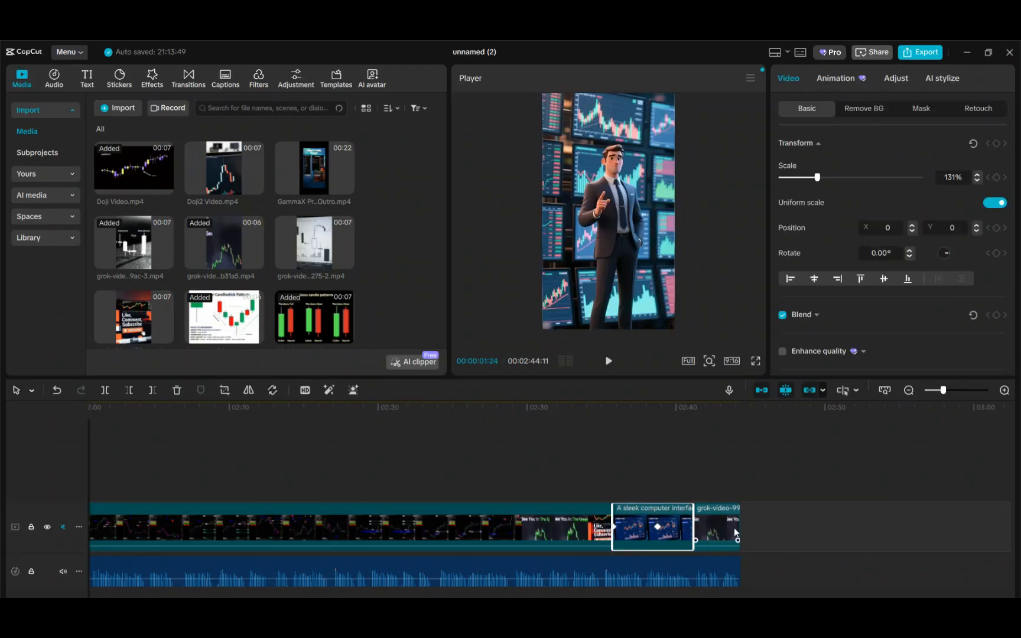
pyautogui.click(735, 407)
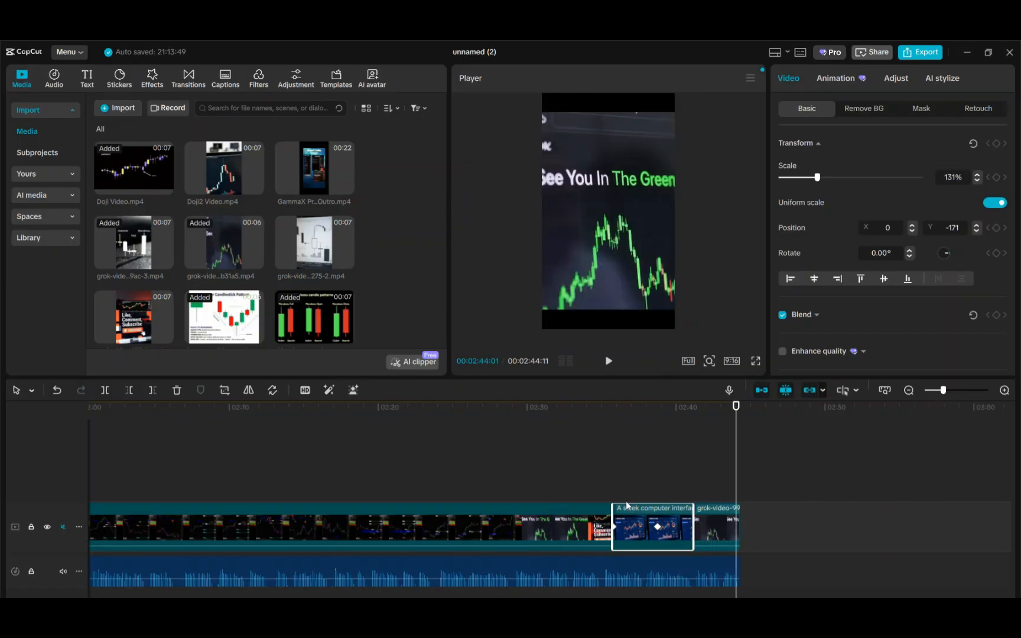
pyautogui.moveTo(735, 597); pyautogui.dragTo(127, 597)
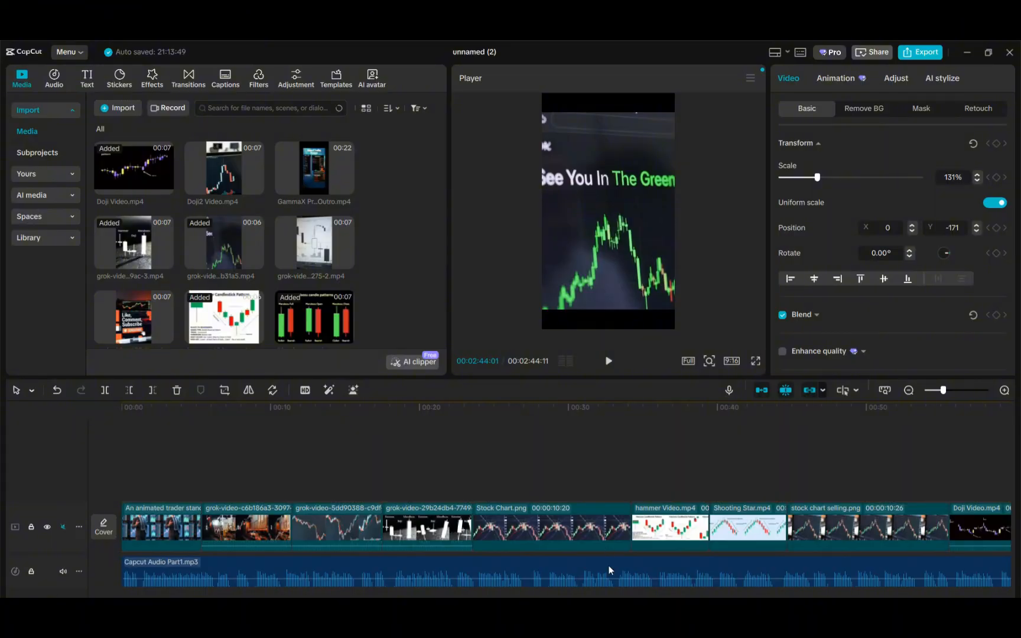
pyautogui.moveTo(177, 597); pyautogui.dragTo(699, 597)
pyautogui.click(747, 412)
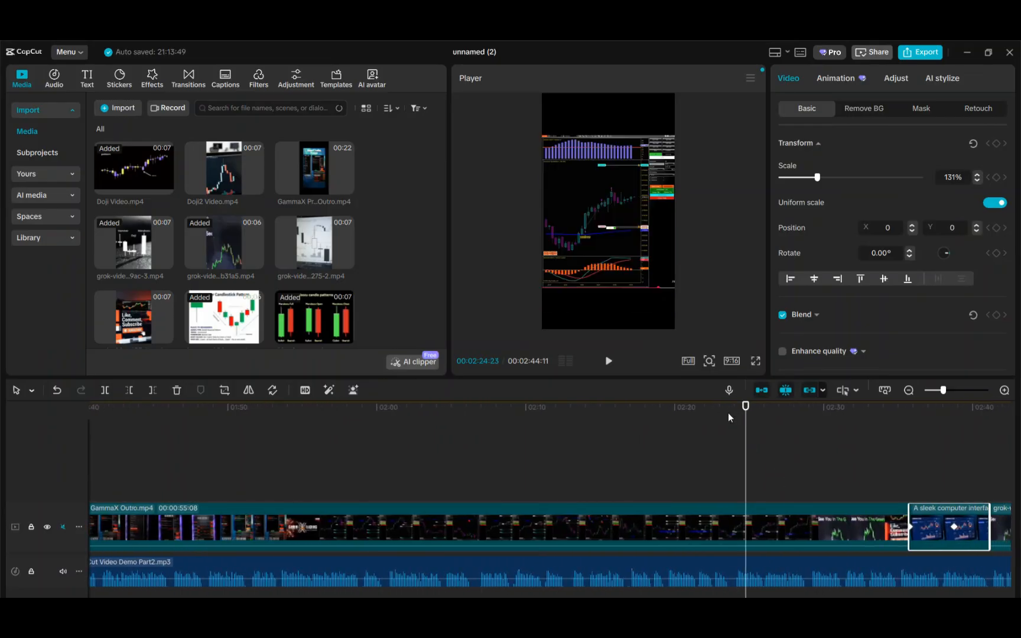
# Scrub through the timeline to preview several points, then scroll back to the start of the timeline
pyautogui.click(713, 412)
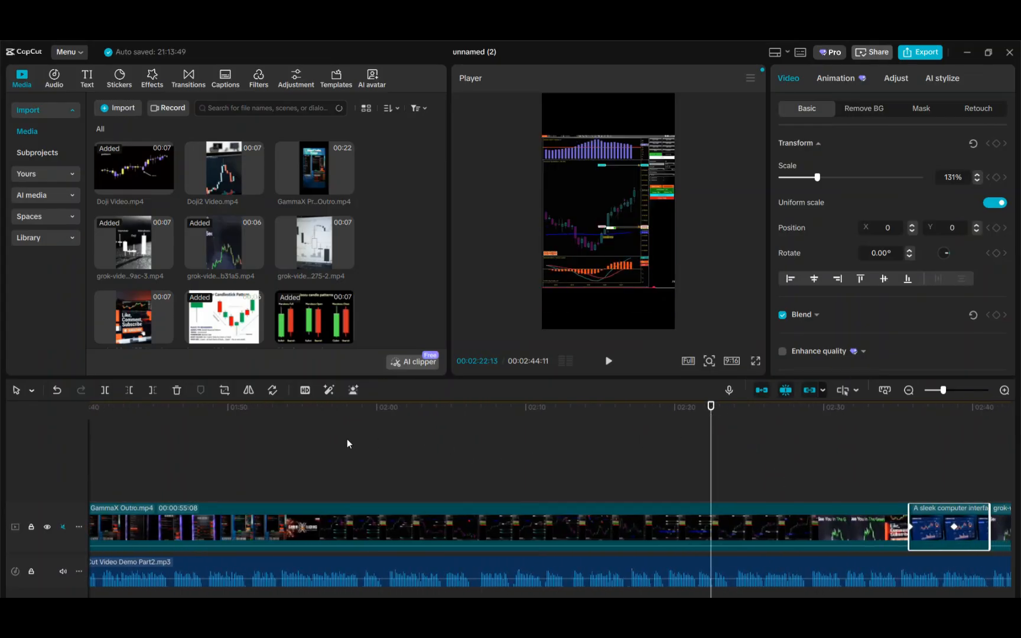
pyautogui.click(265, 413)
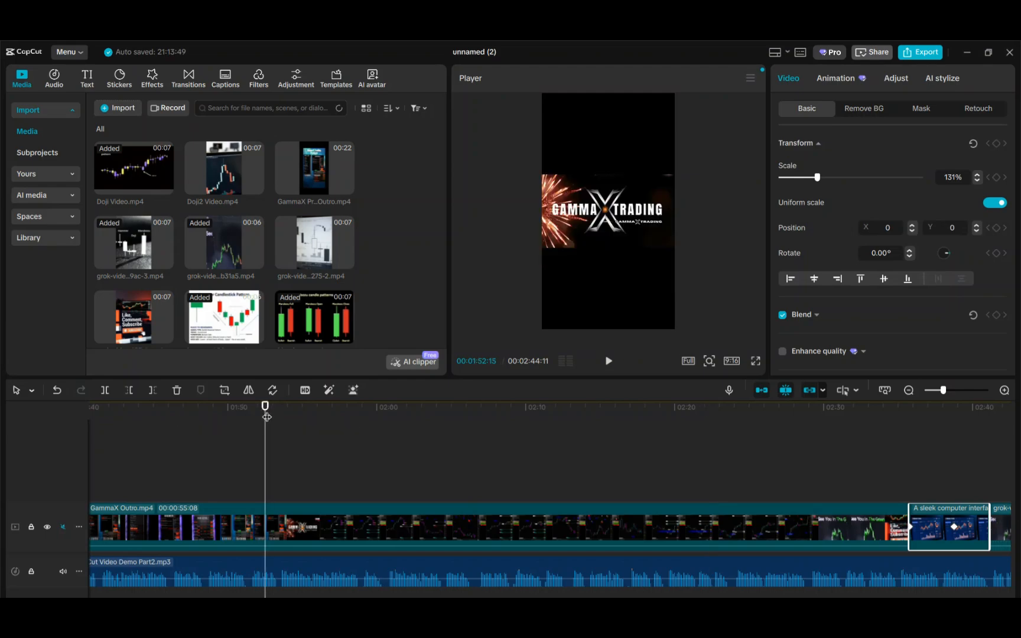
pyautogui.click(202, 411)
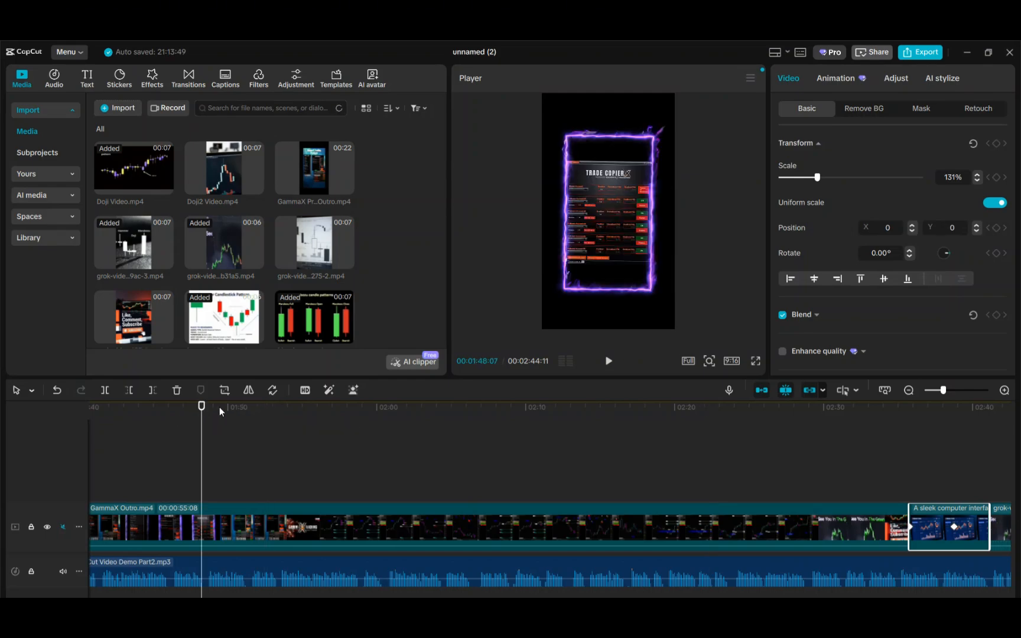
pyautogui.click(219, 412)
pyautogui.click(236, 413)
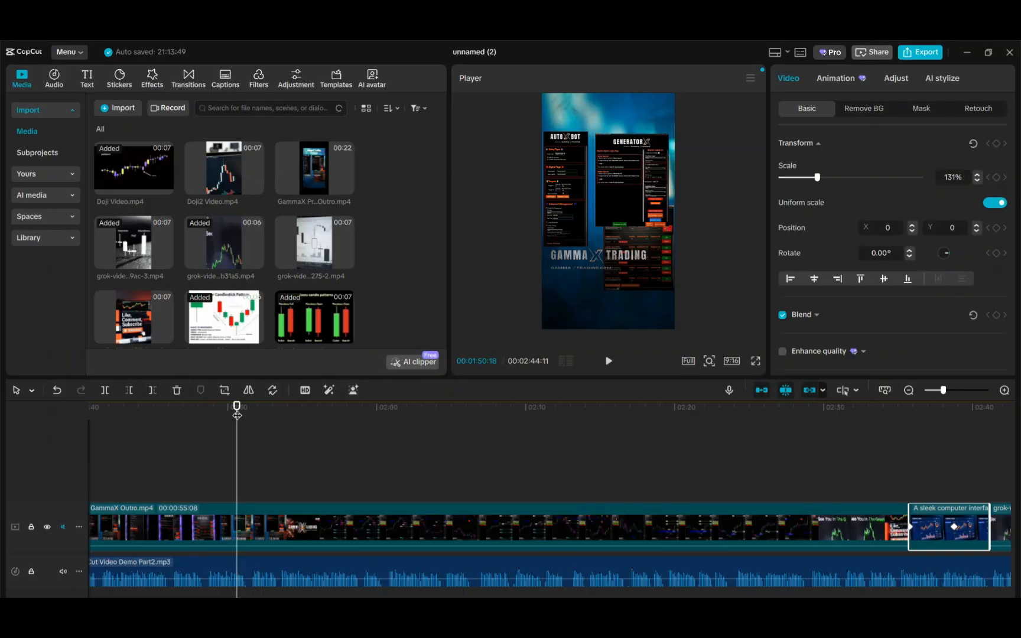
pyautogui.click(242, 412)
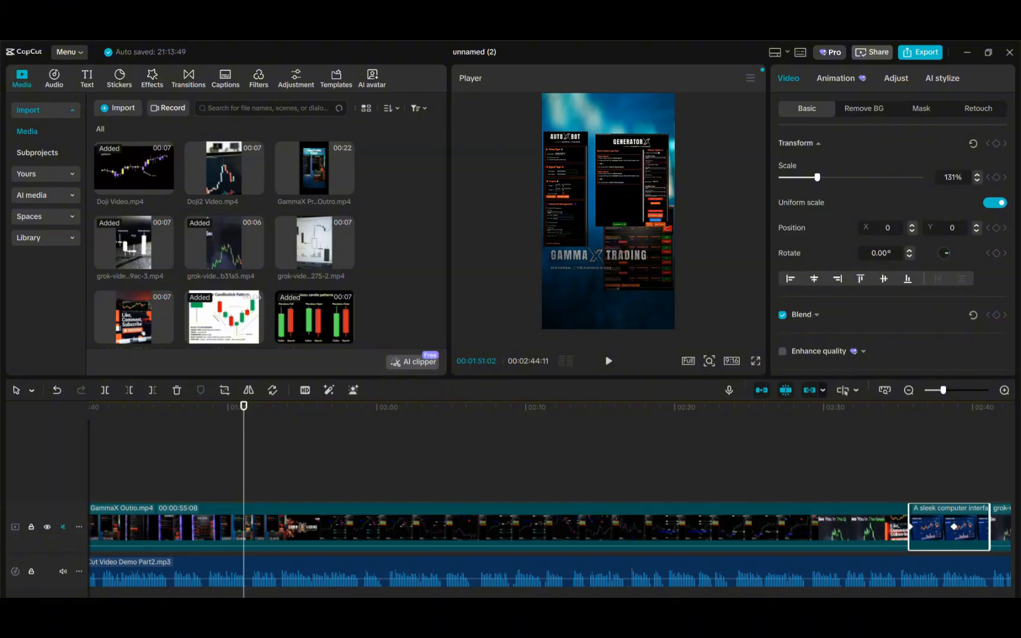
pyautogui.hscroll(-15, 549, 520)
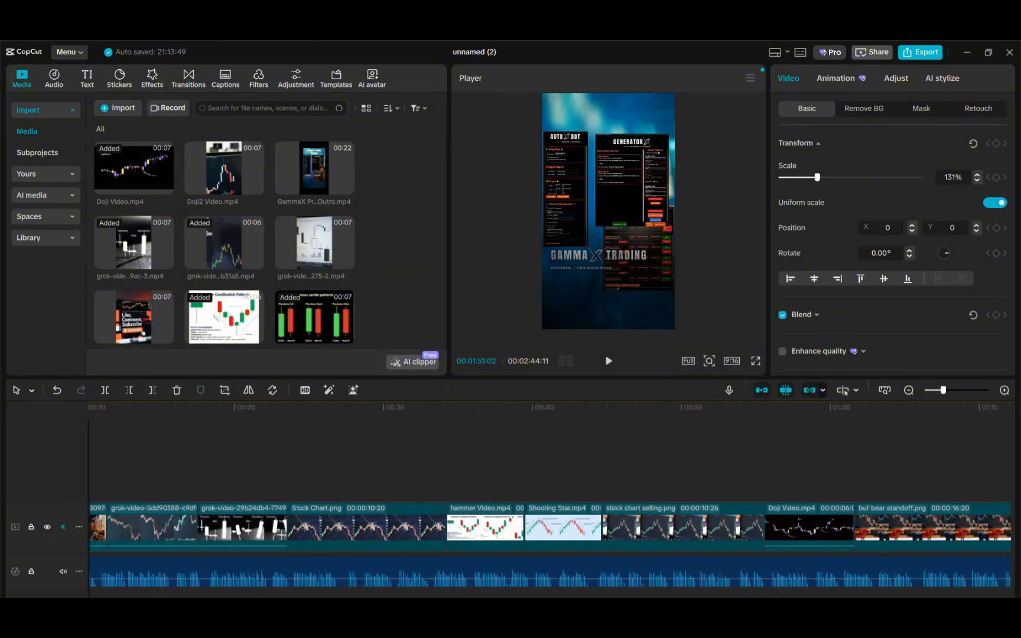
pyautogui.hscroll(-3, 550, 520)
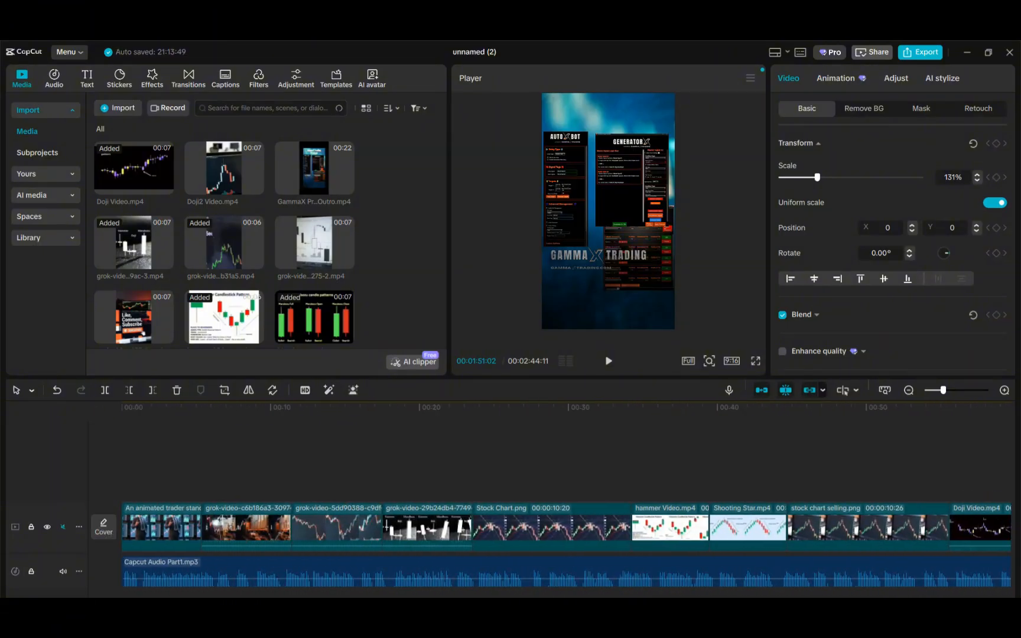
# Set the project cover to the frame at about 00:18 showing the Hammer, Doji and Marubozu candles
pyautogui.click(104, 526)
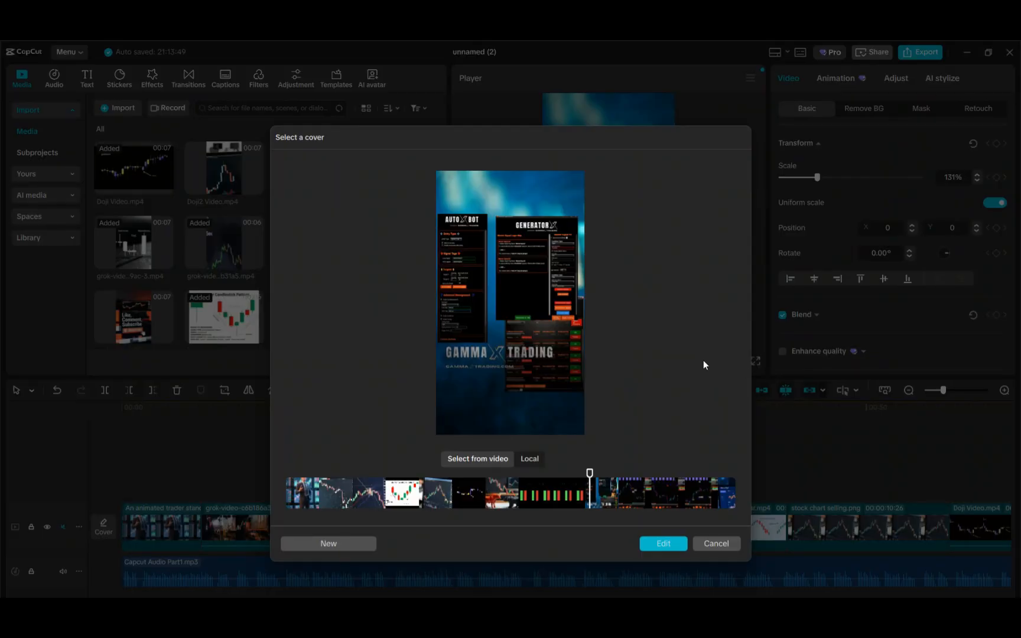
pyautogui.click(717, 545)
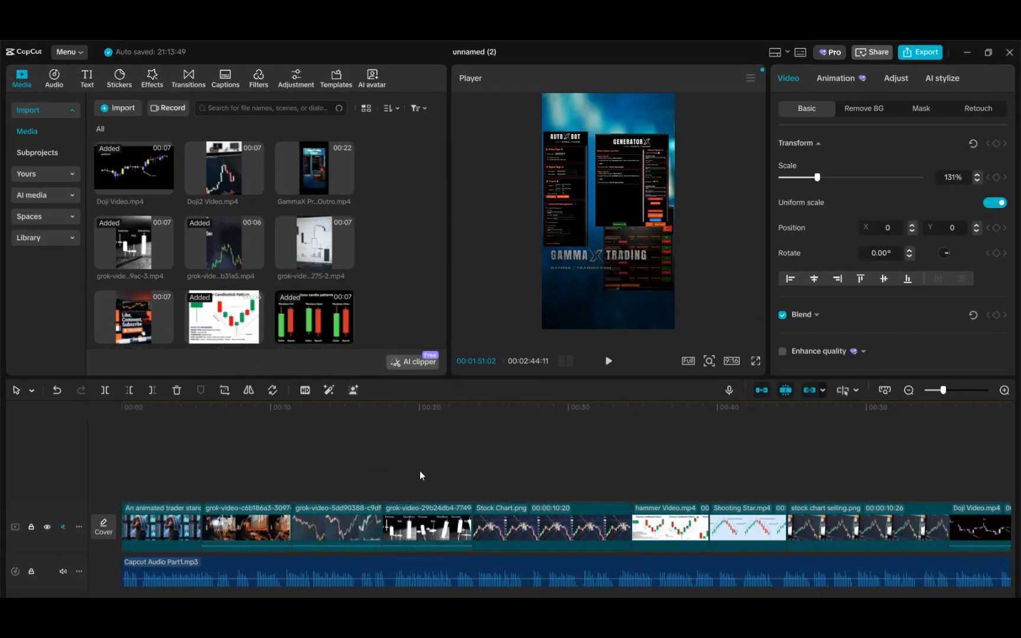
pyautogui.click(415, 410)
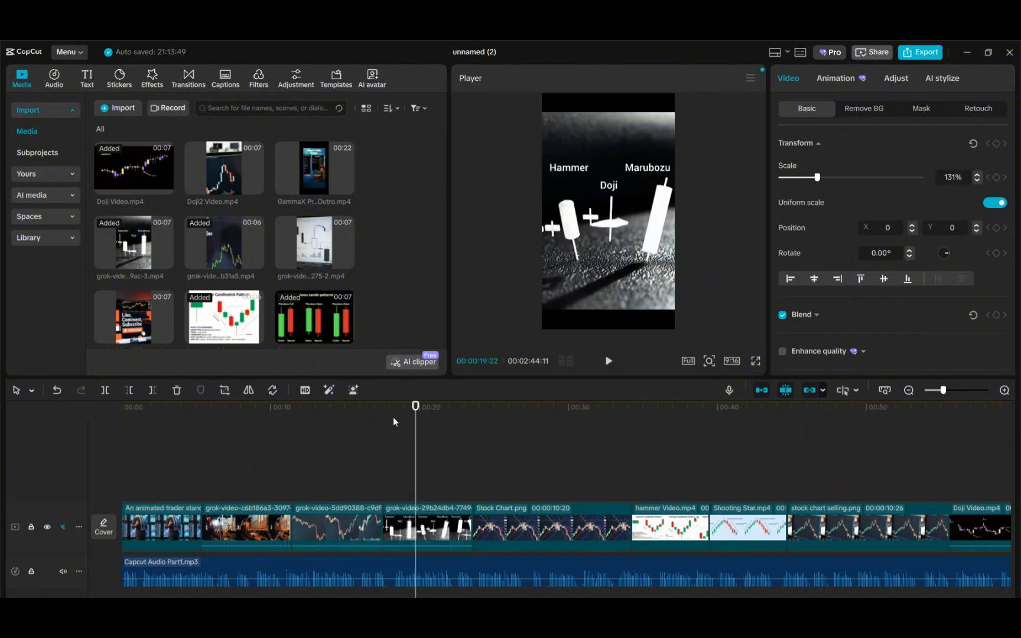
pyautogui.click(392, 409)
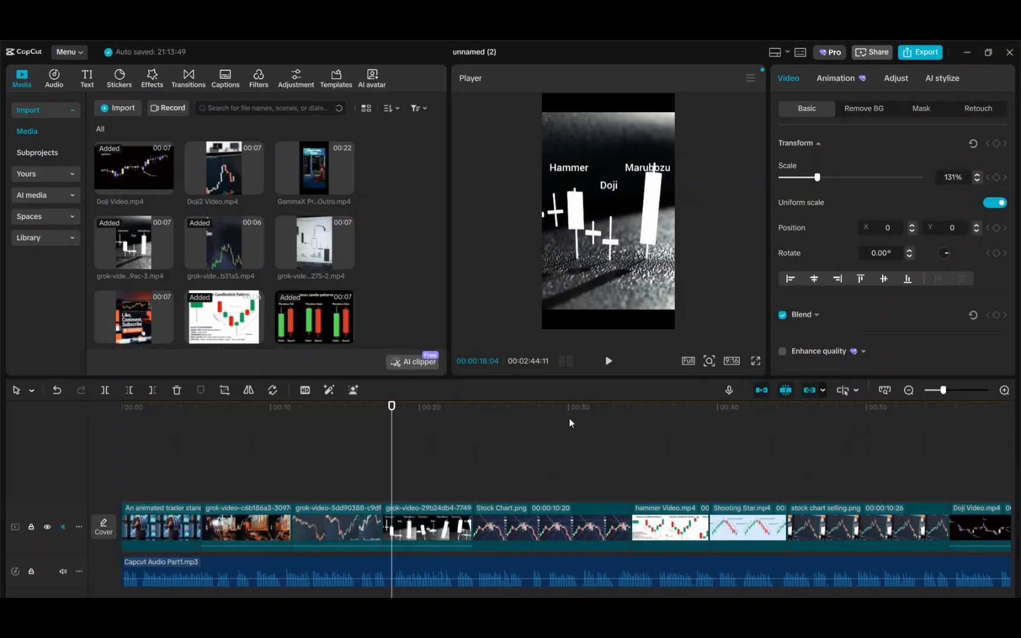
pyautogui.click(104, 525)
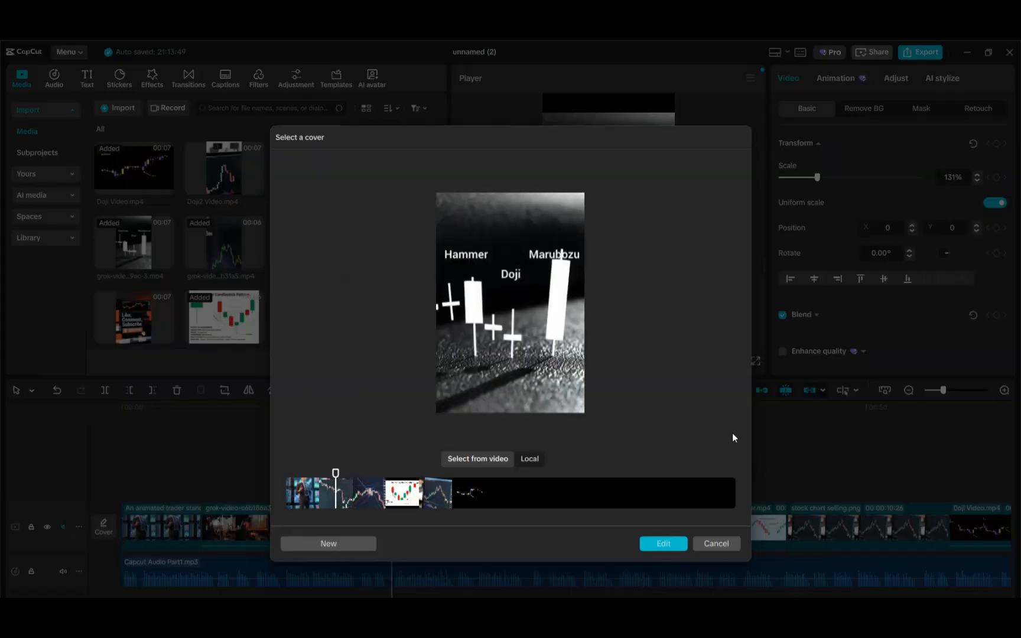
pyautogui.click(663, 544)
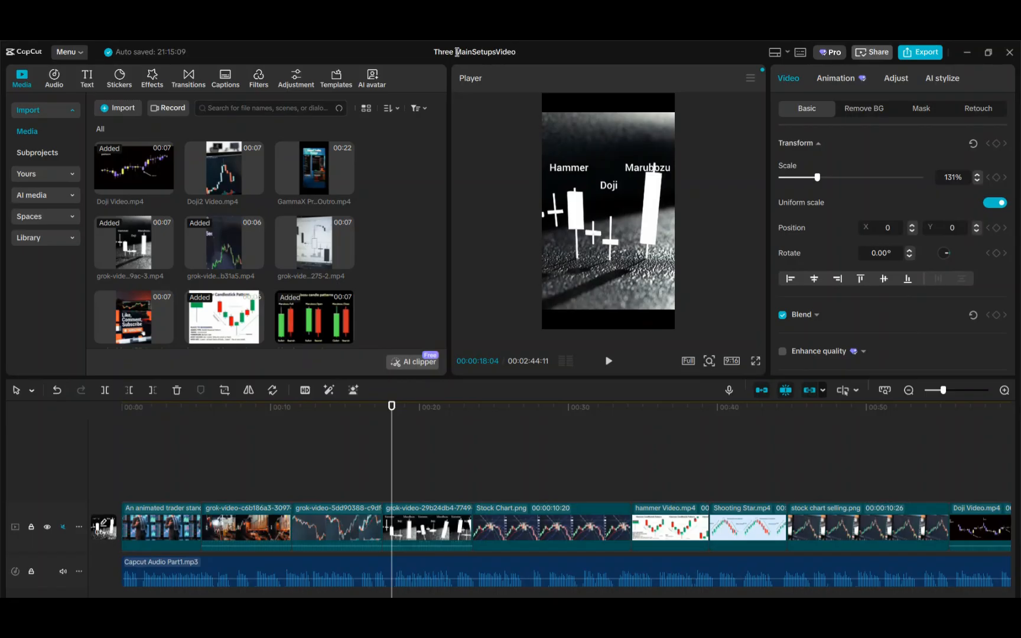
# Rename the project as ThreeMainSetupsVideo and open the export settings
pyautogui.press('BackSpace')
pyautogui.click(917, 54)
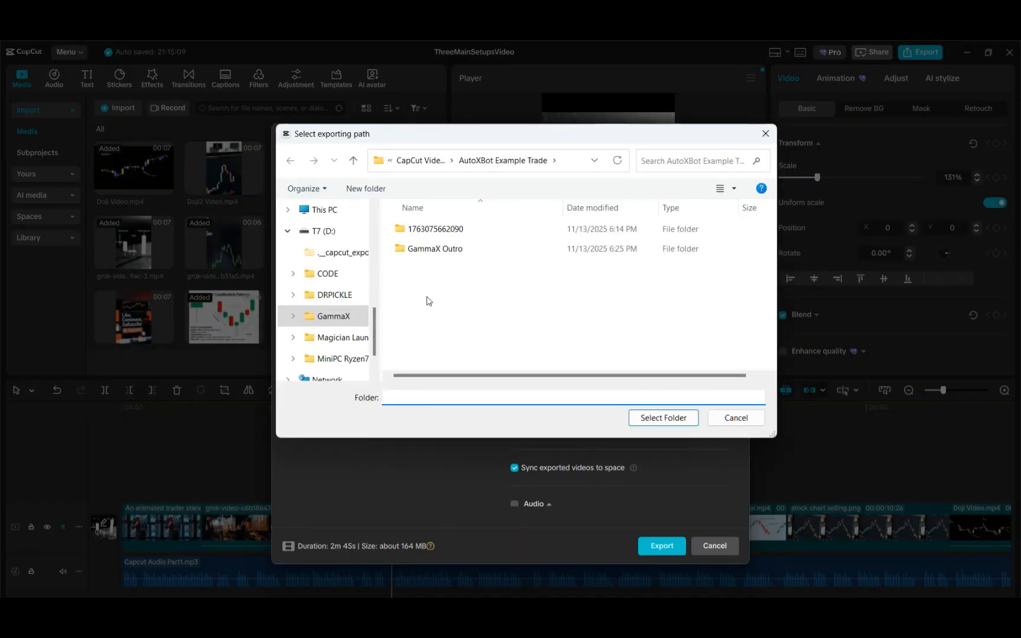
# Create a new folder threeMainSetupVideo inside CapCut Video Example, select it as the export path, and start the export
pyautogui.scroll(-1, 340, 327)
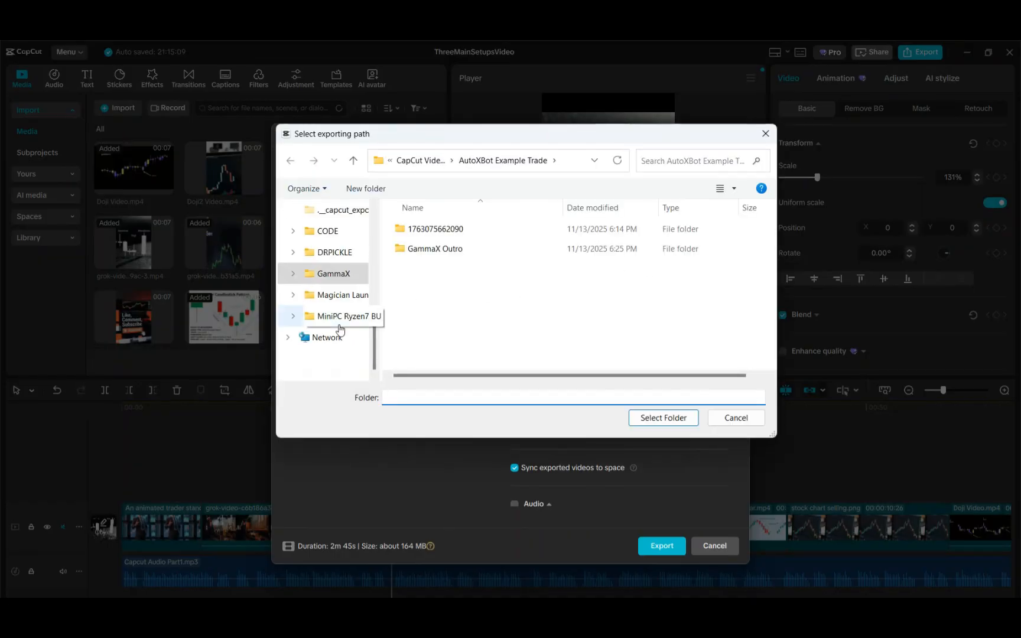
pyautogui.click(338, 274)
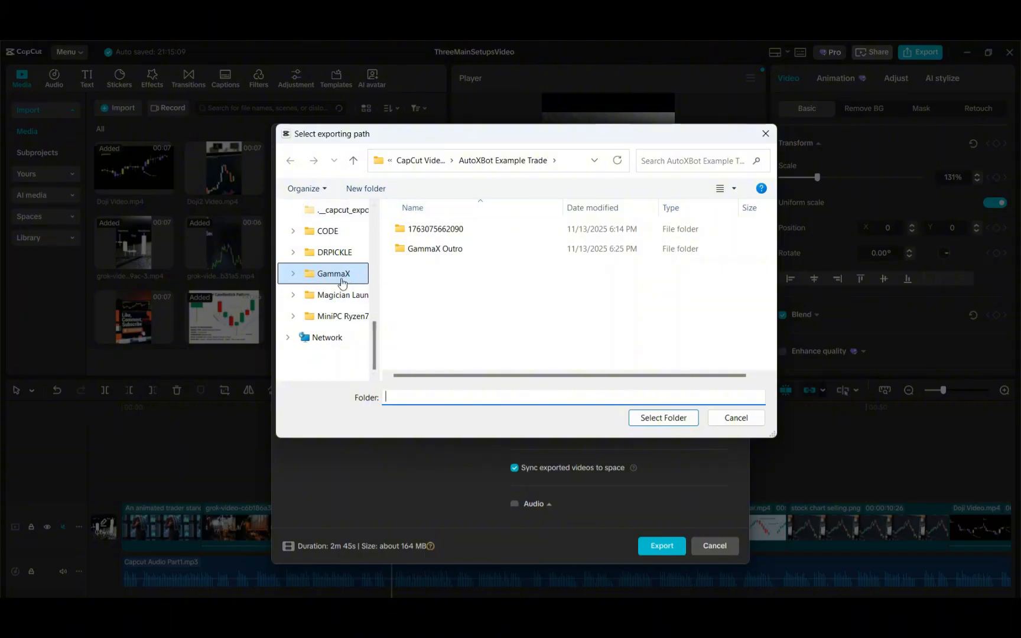
pyautogui.click(421, 161)
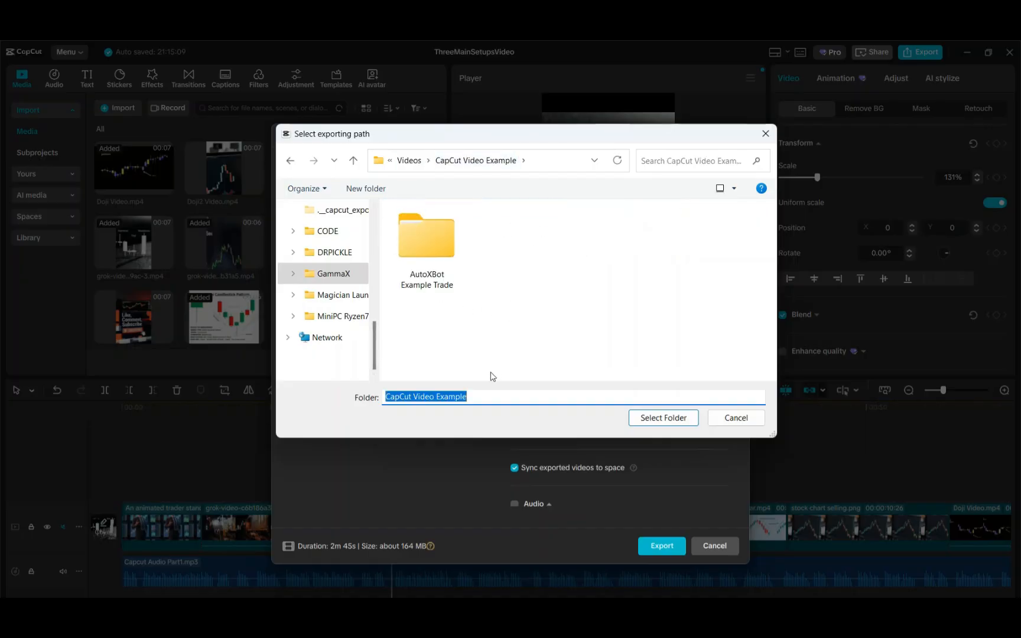
pyautogui.click(361, 188)
pyautogui.click(362, 188)
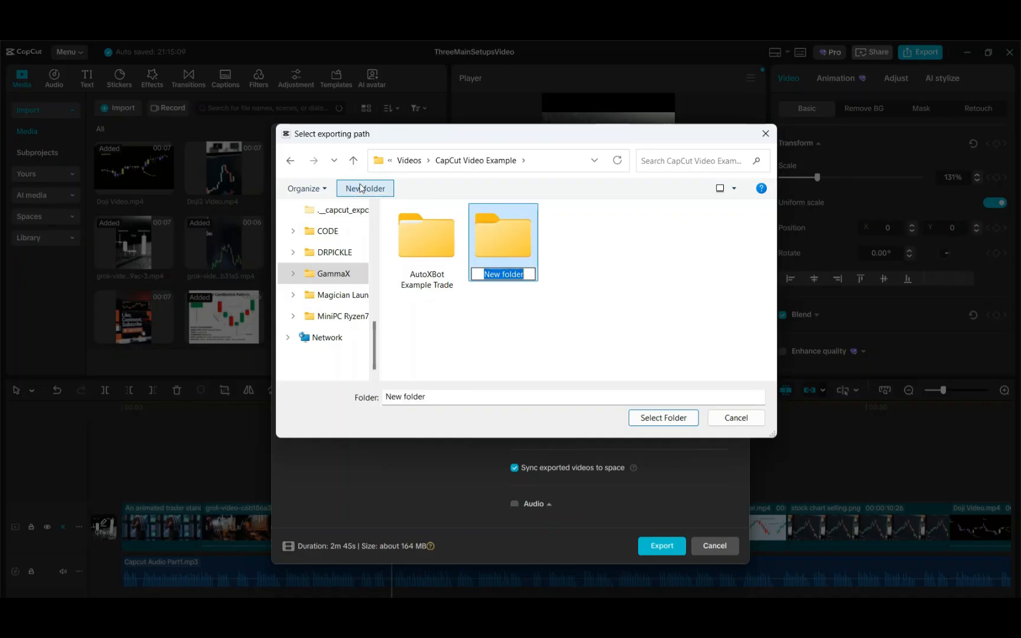
pyautogui.write('th')
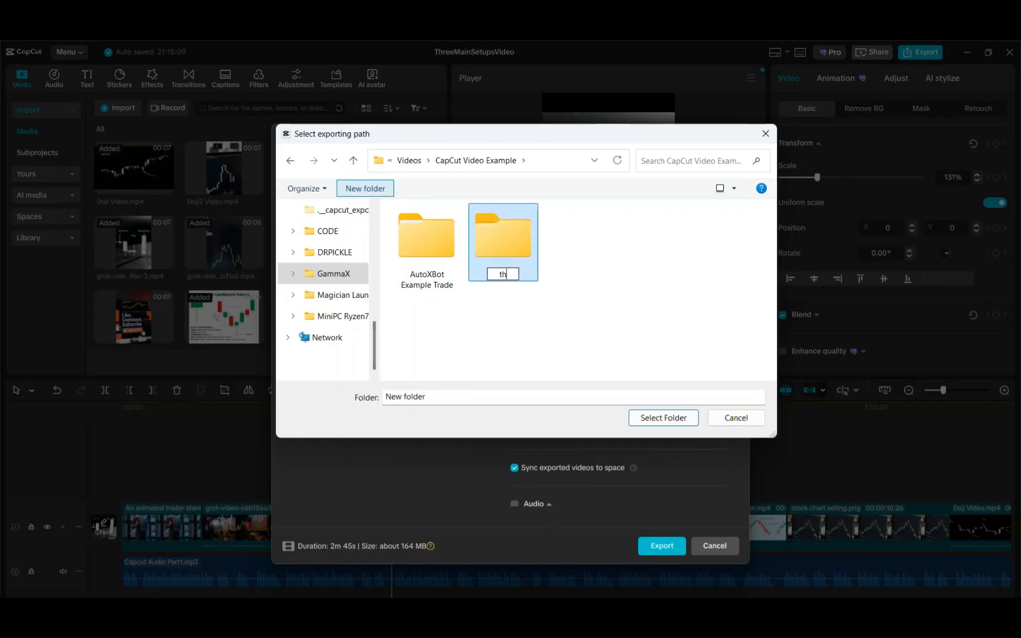
pyautogui.write('reeMainSe')
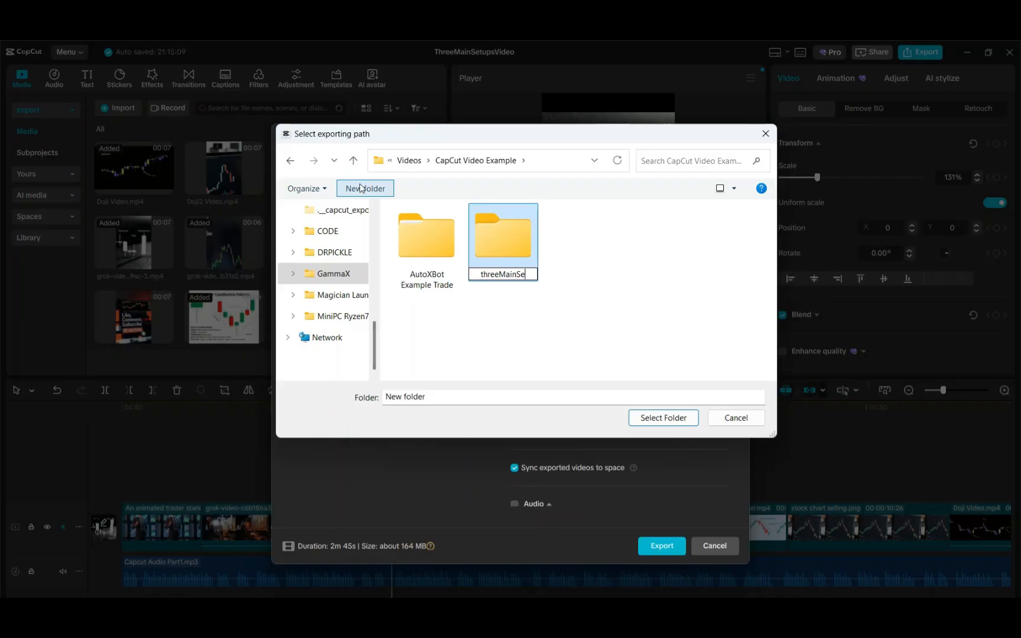
pyautogui.write('tupVideo')
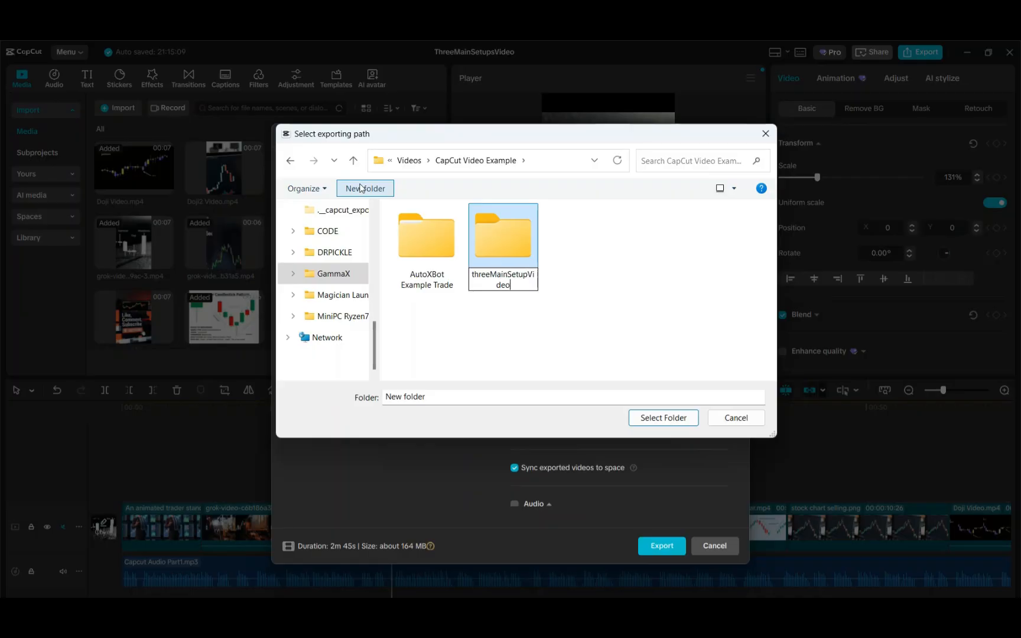
pyautogui.click(671, 422)
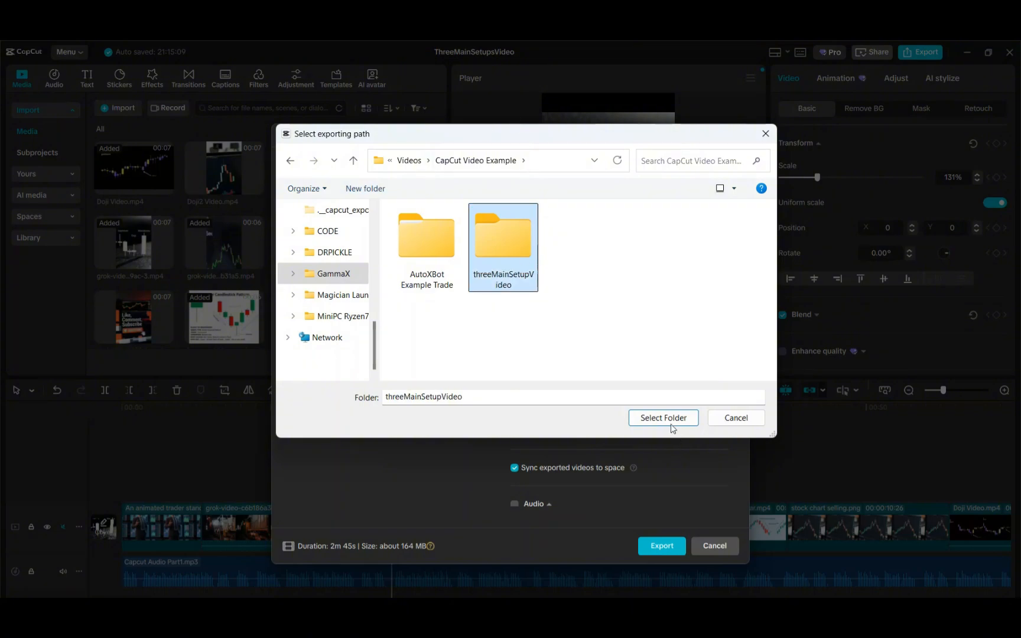
pyautogui.click(671, 427)
pyautogui.click(660, 546)
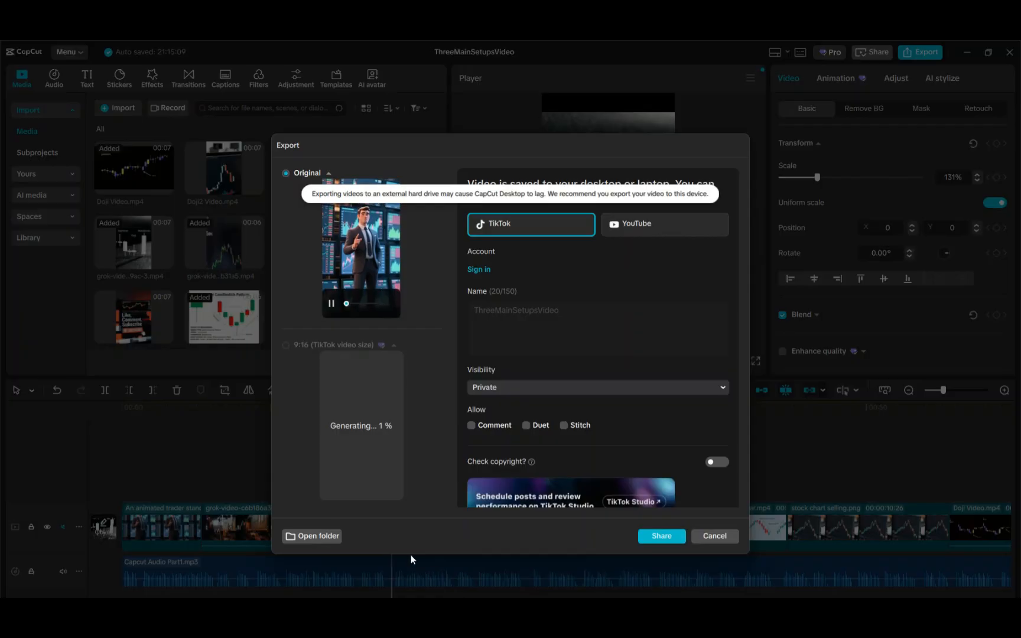
# Open the export output folder and close the export dialog
pyautogui.scroll(-1, 608, 473)
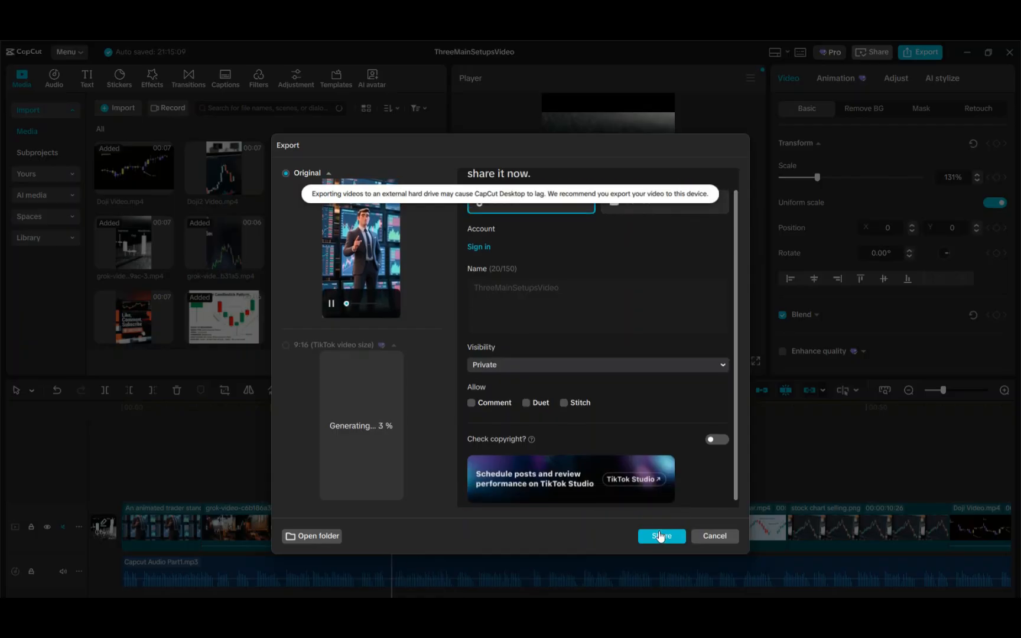
pyautogui.click(318, 538)
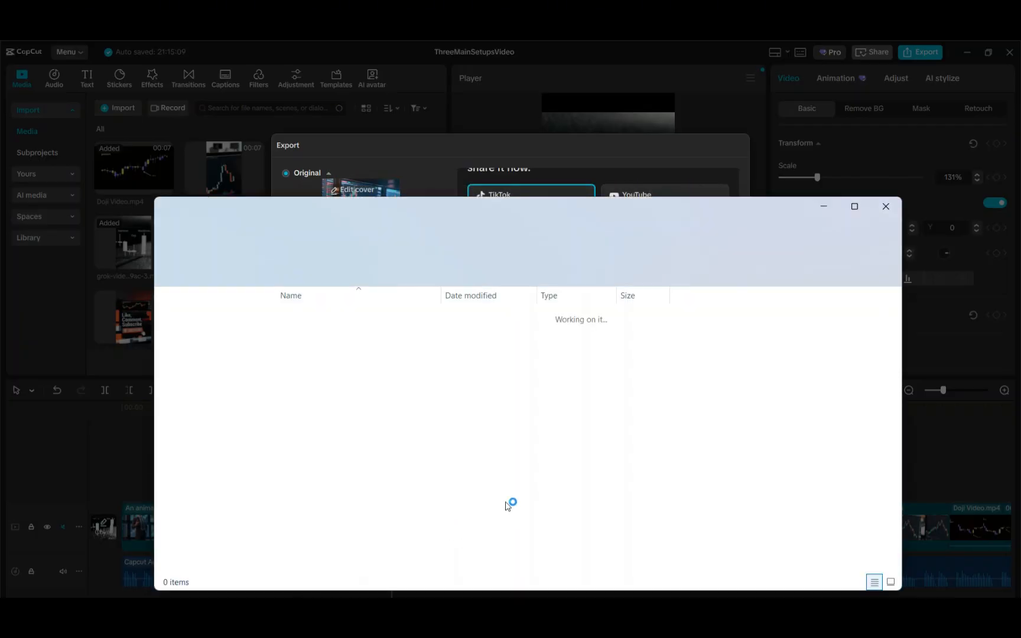
pyautogui.click(582, 150)
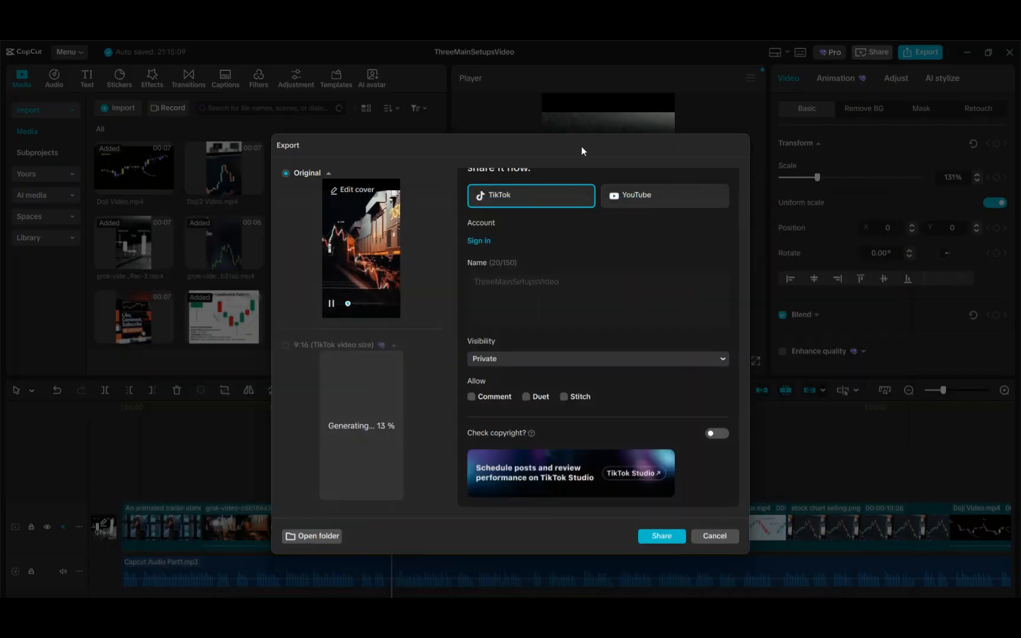
pyautogui.click(713, 537)
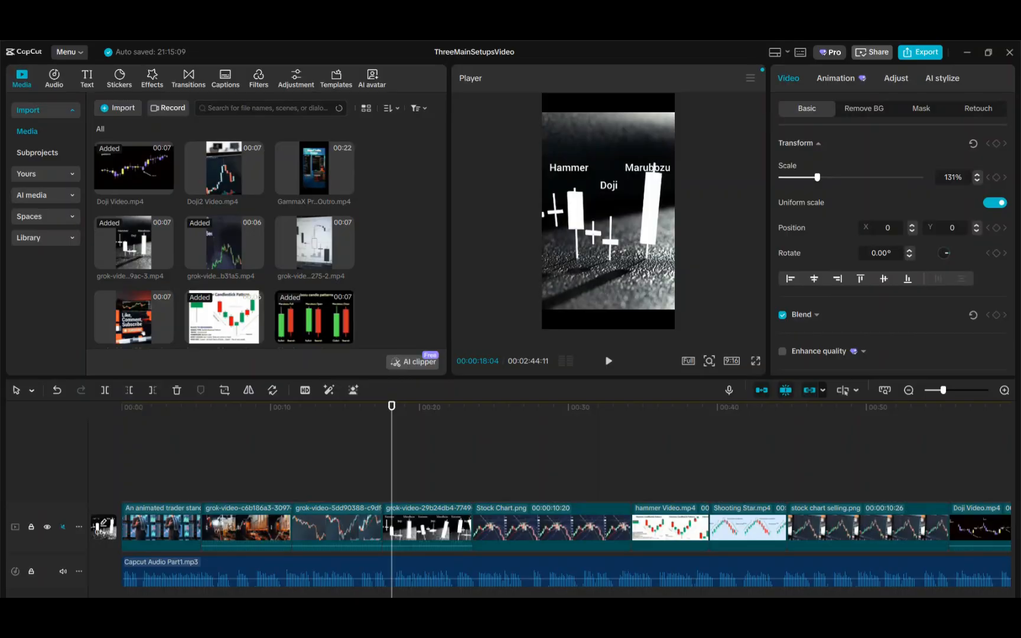
# Open the exported ThreeMainSetupsVideo file from its folder to play it, then close the folder window
pyautogui.moveTo(556, 614)
pyautogui.click(703, 567)
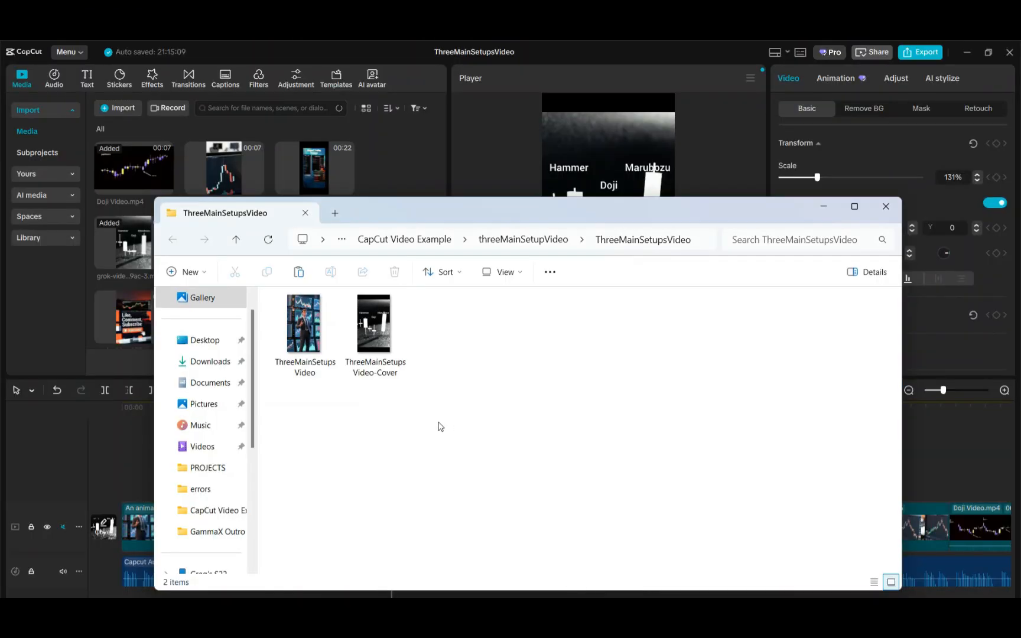
pyautogui.doubleClick(320, 377)
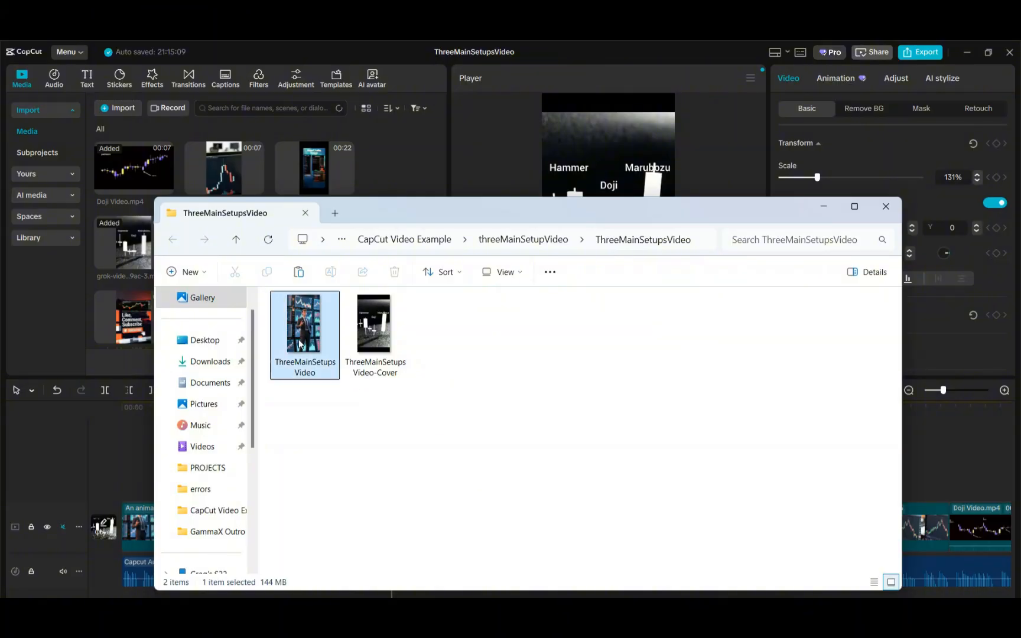
pyautogui.click(823, 206)
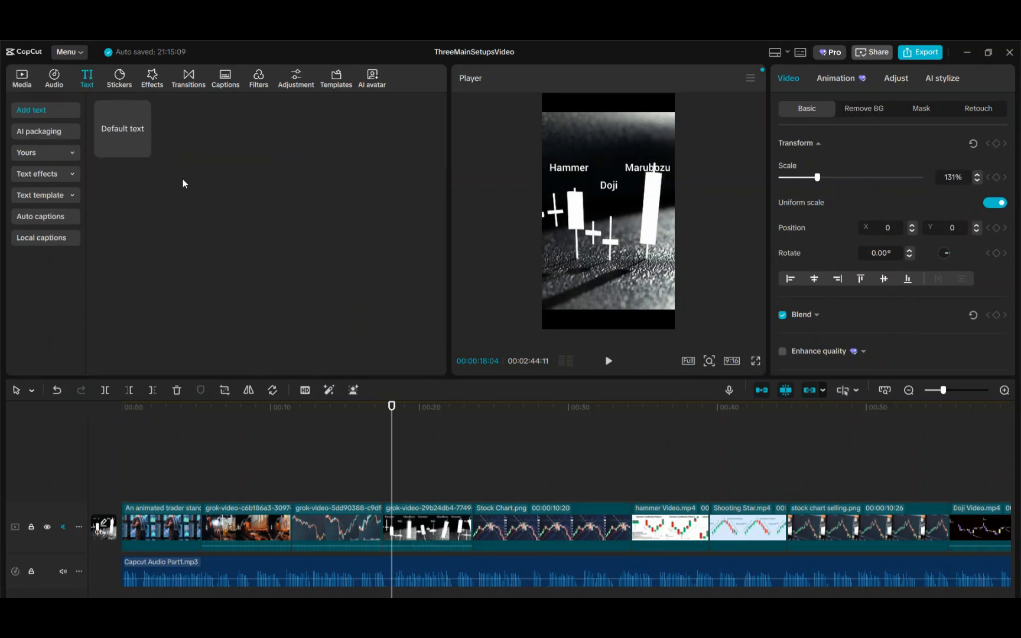
# Add a Default text clip to the timeline at the playhead around 00:18
pyautogui.moveTo(126, 115); pyautogui.dragTo(370, 491)
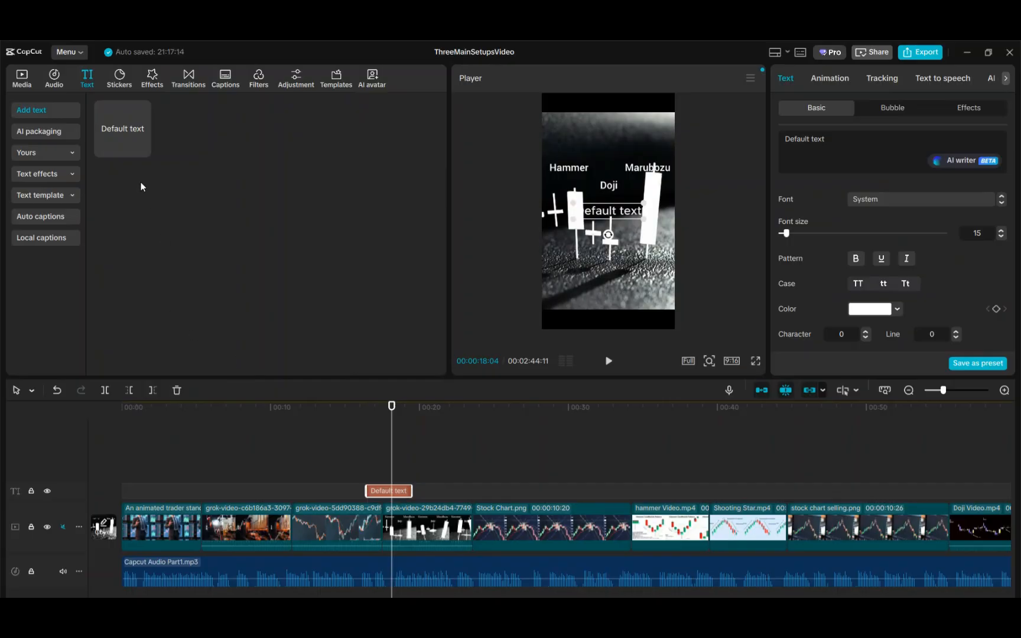
pyautogui.click(21, 77)
# Browse the imported clips in the media library
pyautogui.scroll(-3, 177, 231)
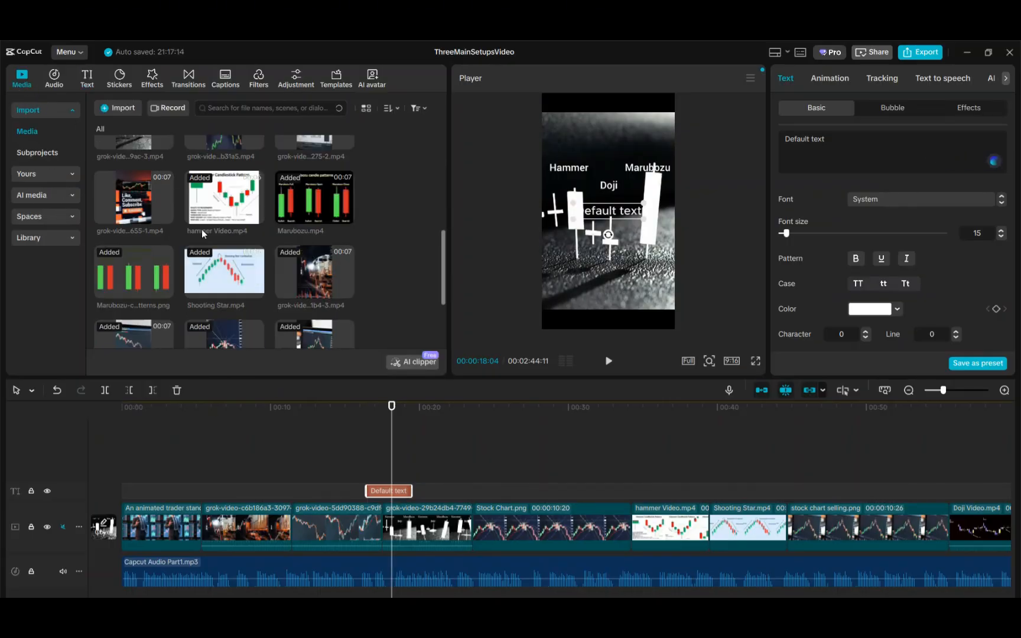
pyautogui.scroll(-2, 242, 291)
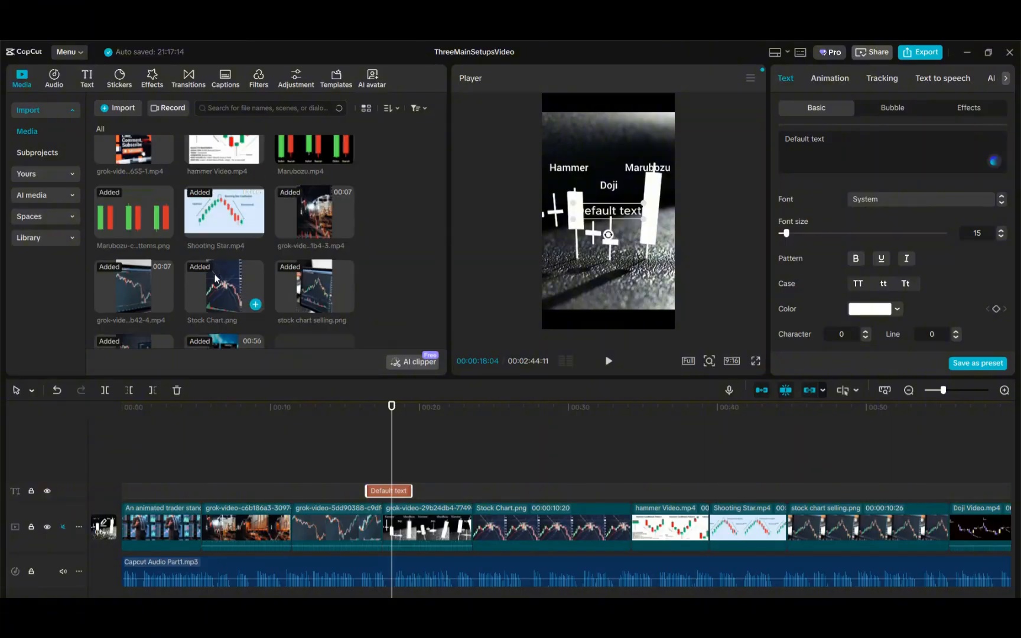
pyautogui.scroll(-2, 178, 264)
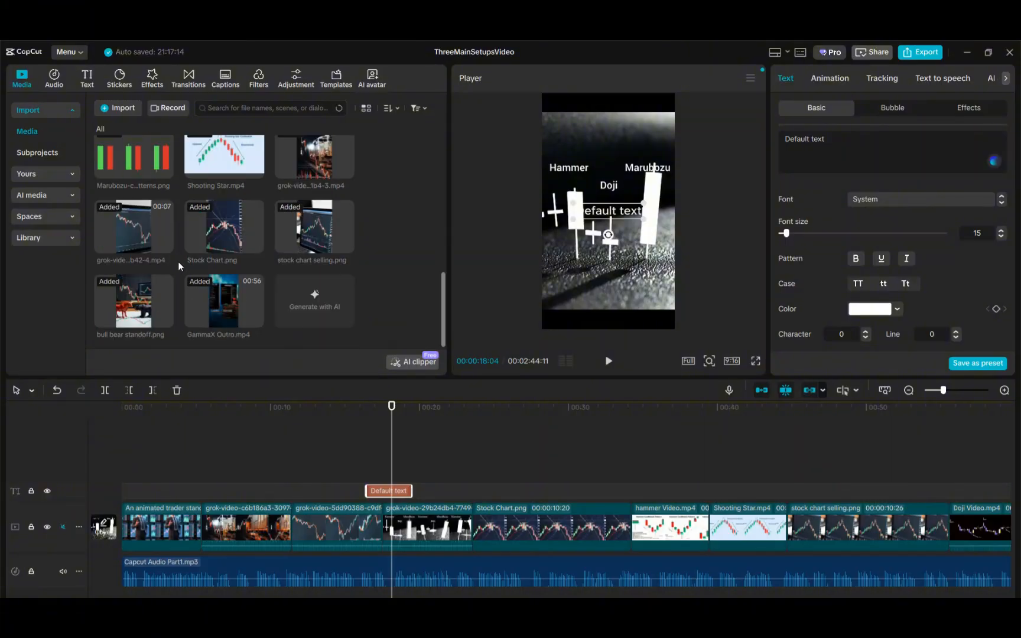
pyautogui.scroll(4, 150, 284)
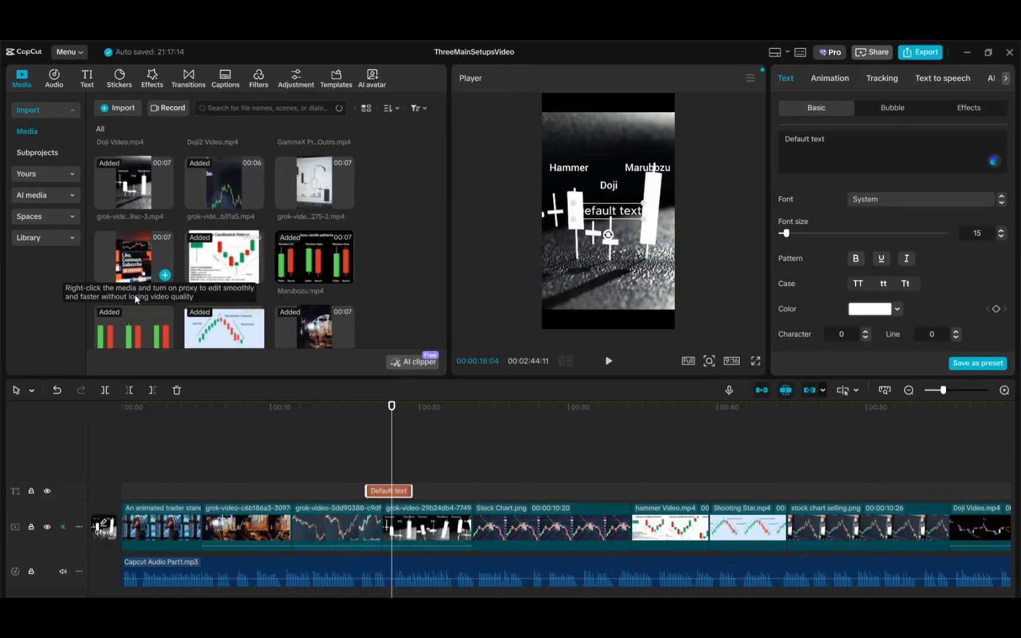
# Add the grok-video candlestick clip as an overlay above the main track near 00:12, scaled to 47% in the upper frame
pyautogui.moveTo(319, 188); pyautogui.dragTo(291, 474)
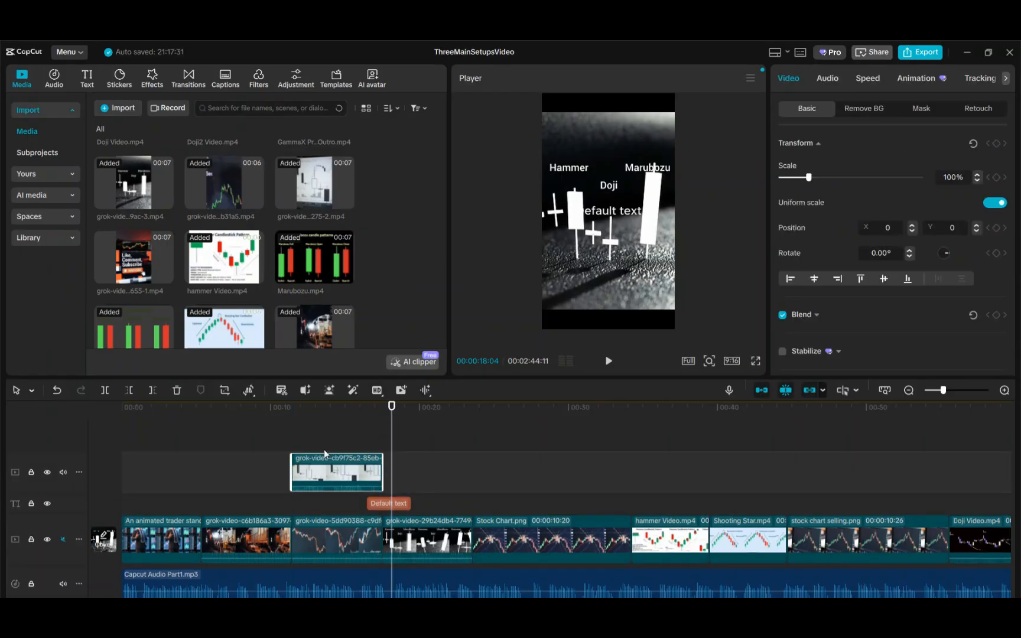
pyautogui.click(337, 420)
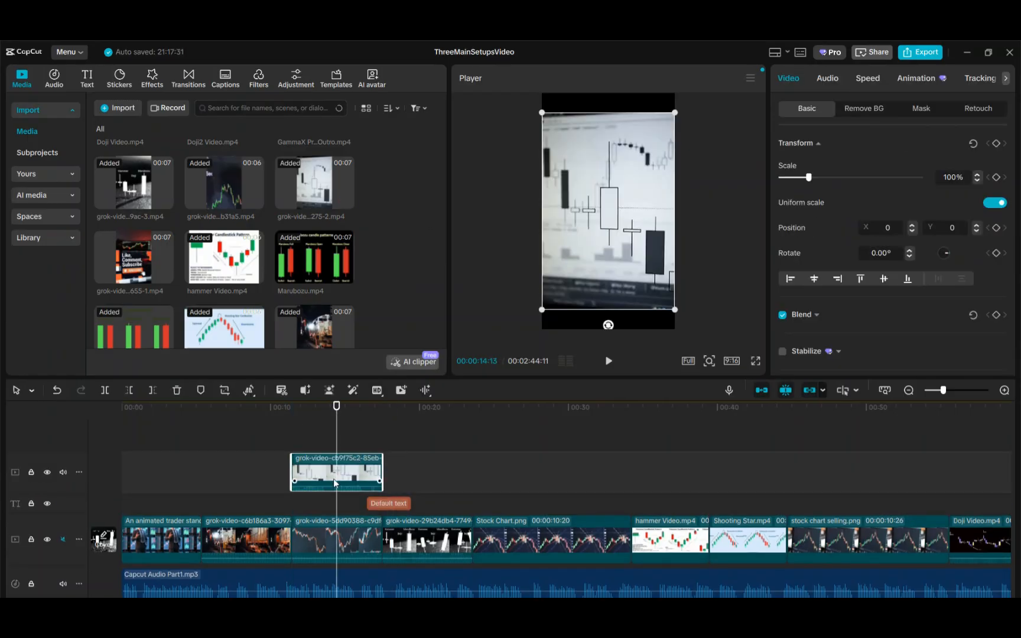
pyautogui.moveTo(543, 312); pyautogui.dragTo(639, 156)
pyautogui.moveTo(600, 206); pyautogui.dragTo(616, 175)
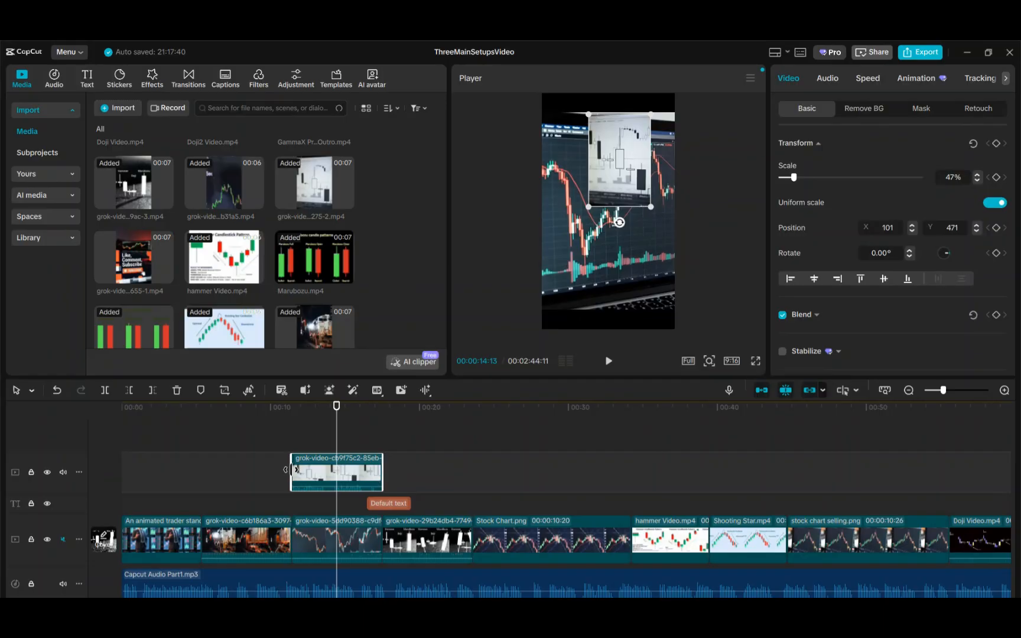
# Trim the start of the overlay clip and preview playback around it
pyautogui.moveTo(291, 471); pyautogui.dragTo(324, 470)
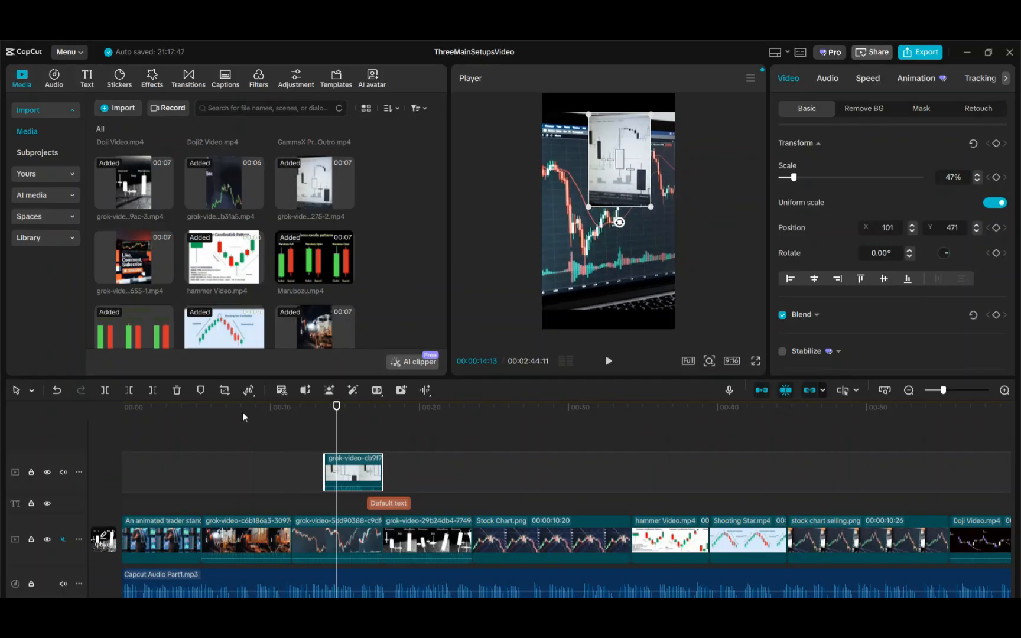
pyautogui.click(270, 409)
pyautogui.click(608, 361)
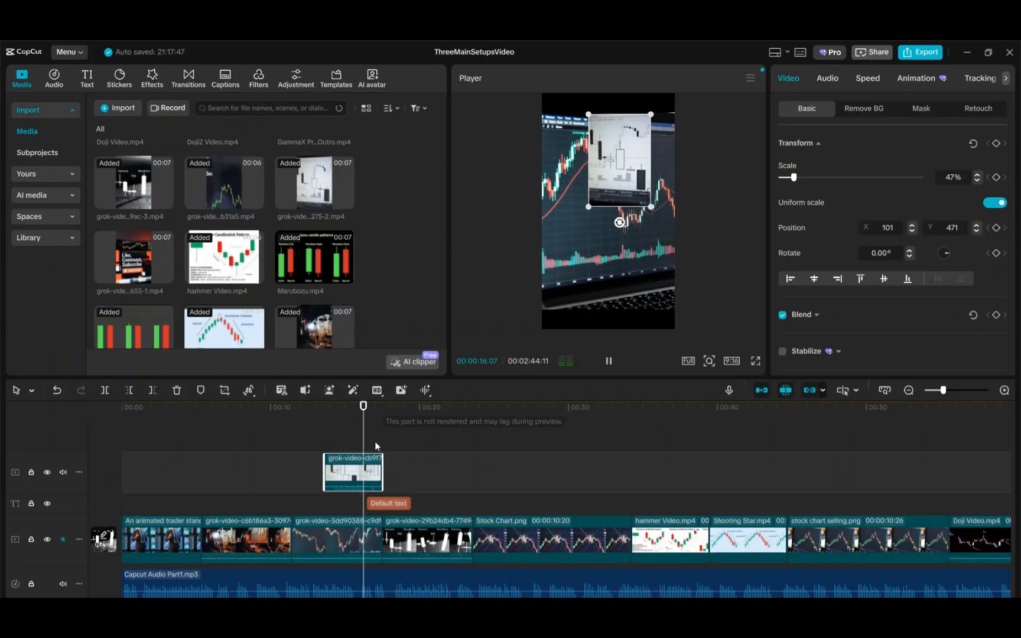
pyautogui.click(608, 361)
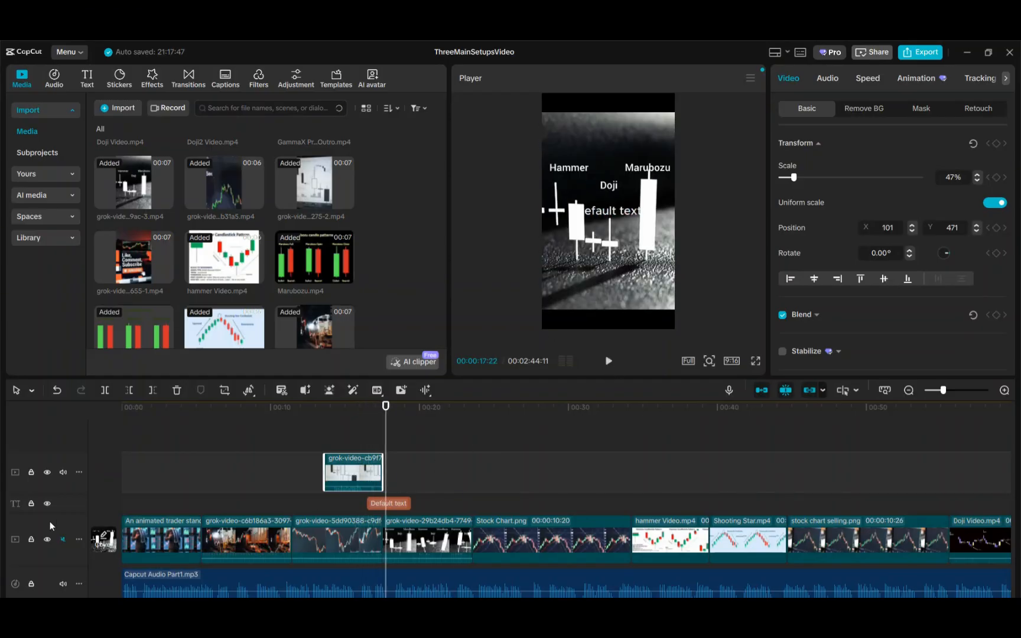
# Delete the overlay clip and the Default text clip from the timeline
pyautogui.click(64, 473)
pyautogui.click(177, 390)
pyautogui.click(379, 493)
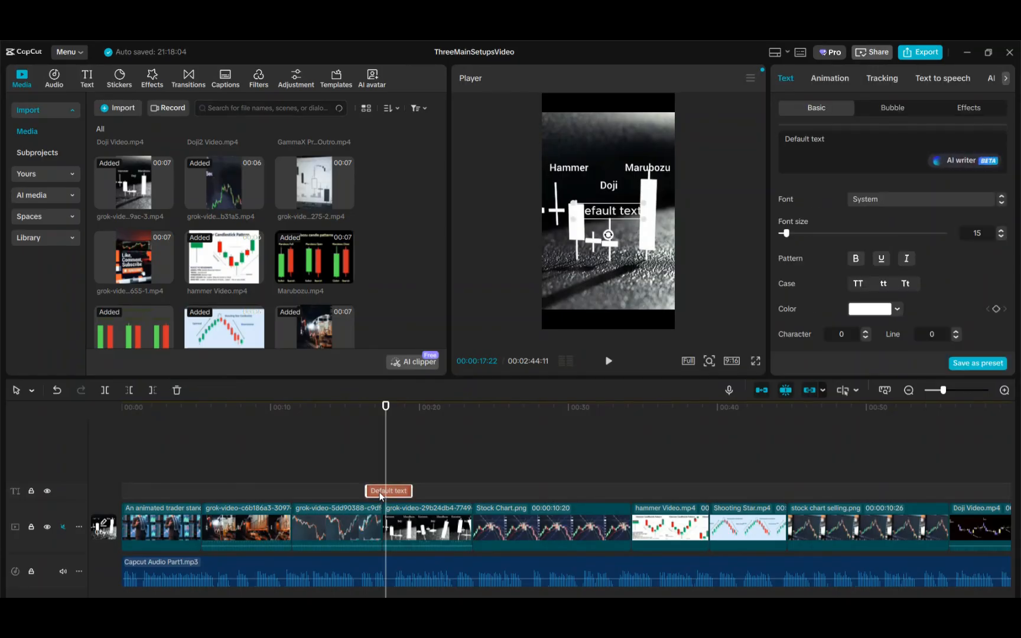
pyautogui.click(177, 390)
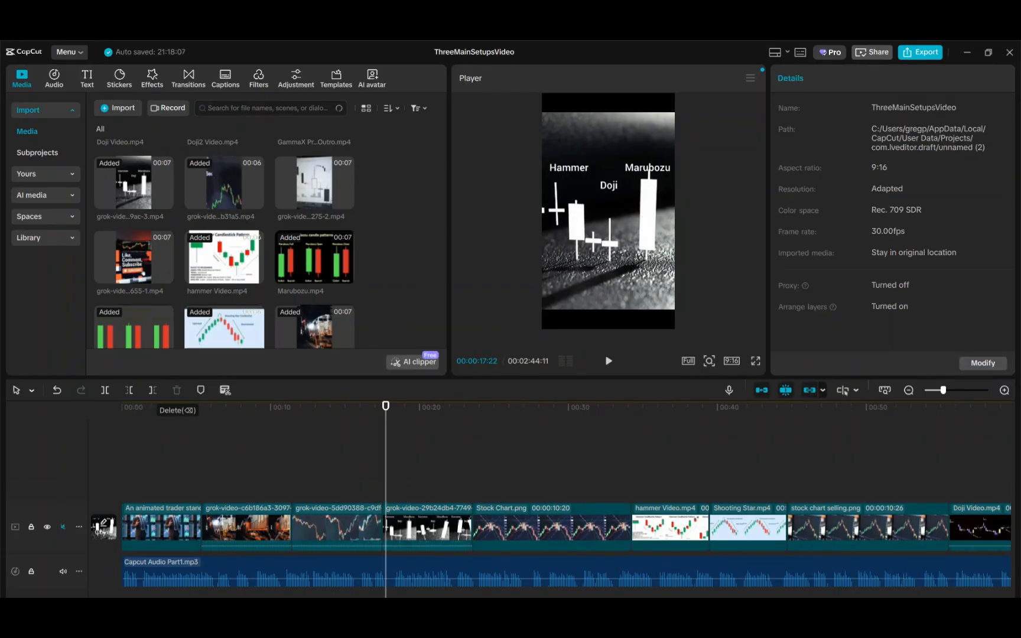
pyautogui.hscroll(20, 550, 496)
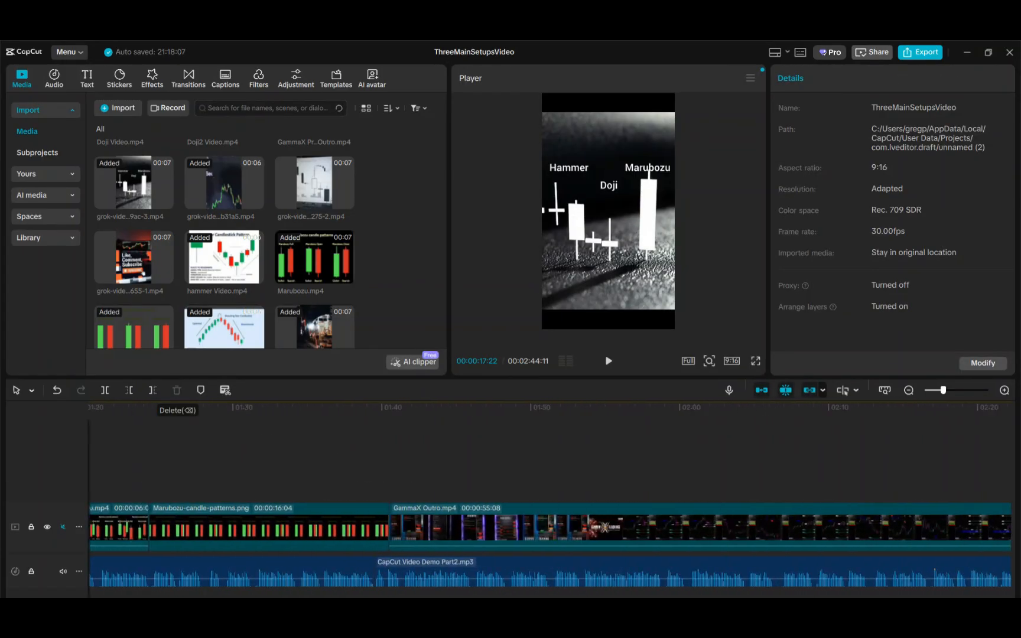